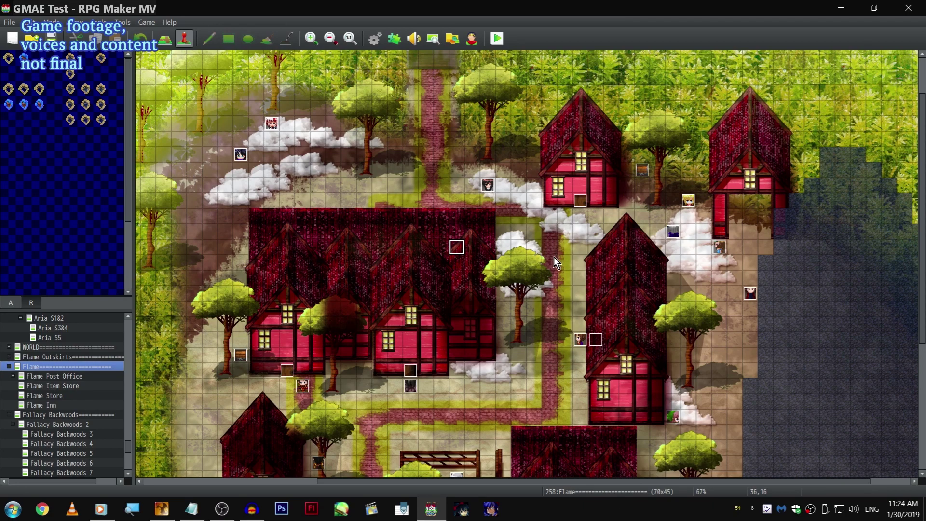
Step: Look over the Flame village map and the Merrik City, Fallacy Backwoods and Magic Academy entries in the map tree
scroll(554, 257, "down", 5)
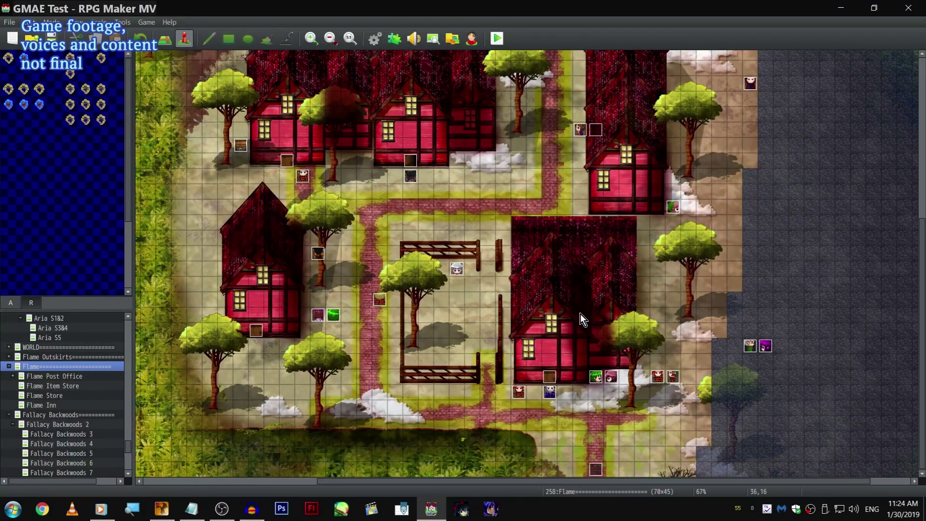
scroll(580, 314, "up", 5)
scroll(227, 231, "up", 1)
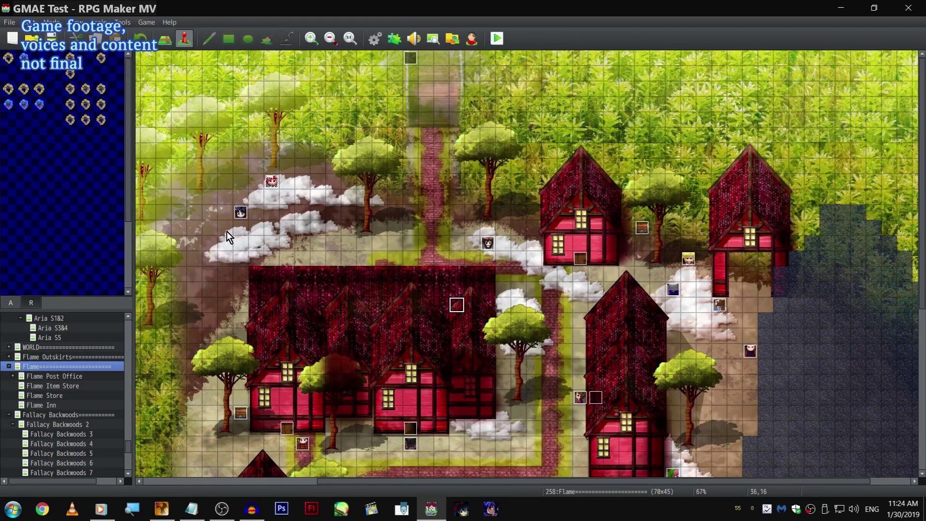
scroll(108, 465, "down", 6)
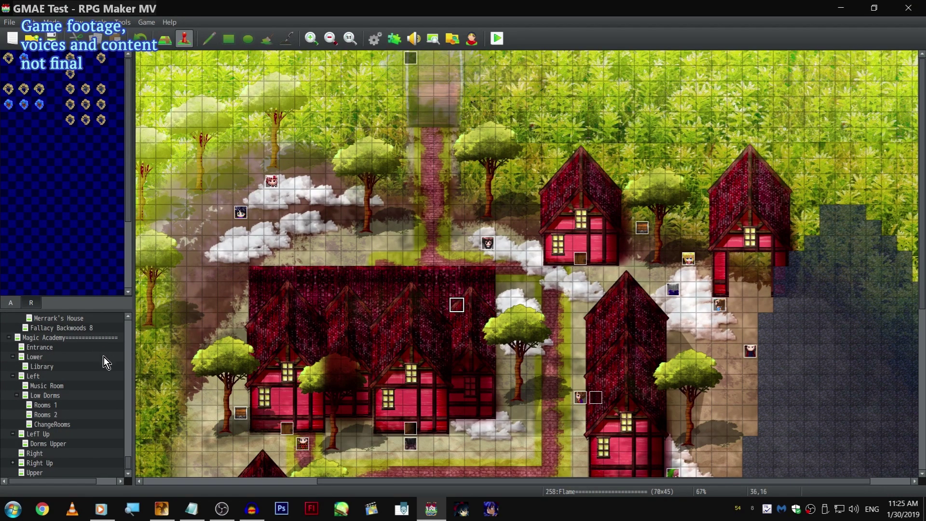
scroll(97, 413, "up", 6)
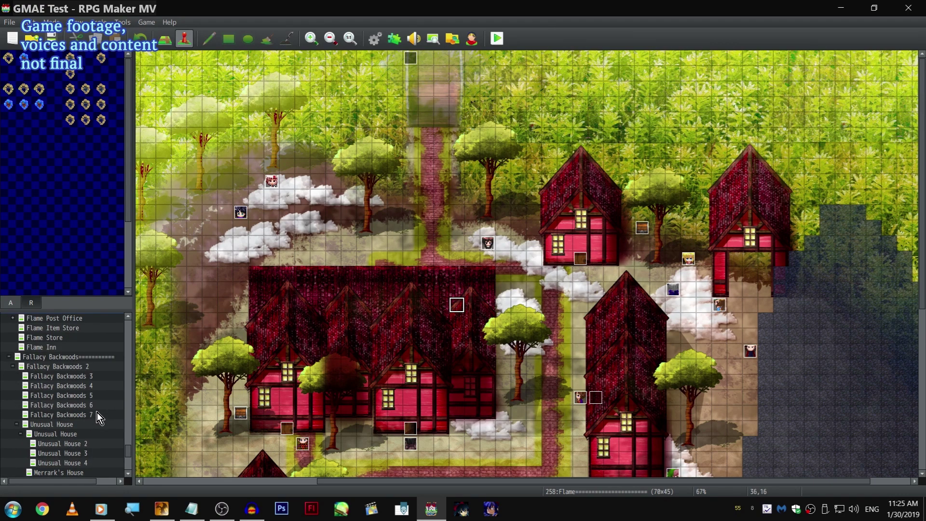
scroll(97, 412, "up", 2)
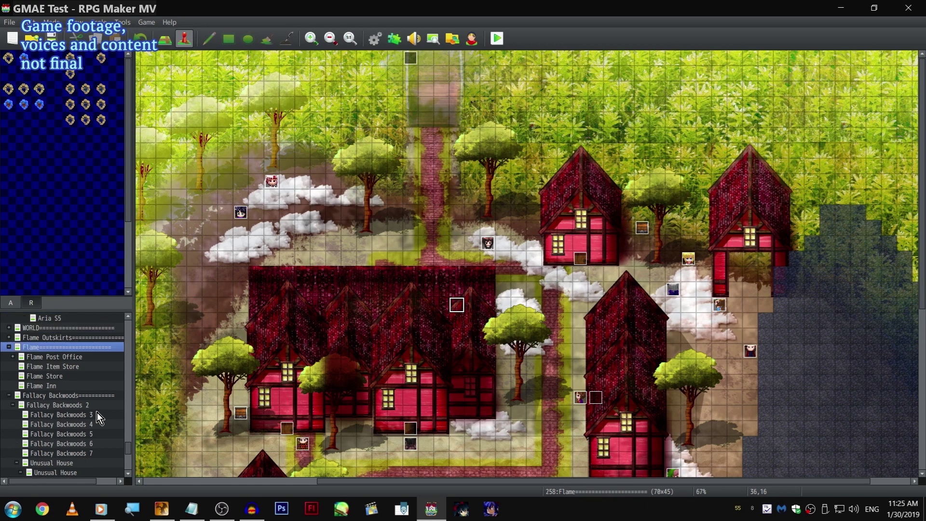
scroll(104, 418, "up", 7)
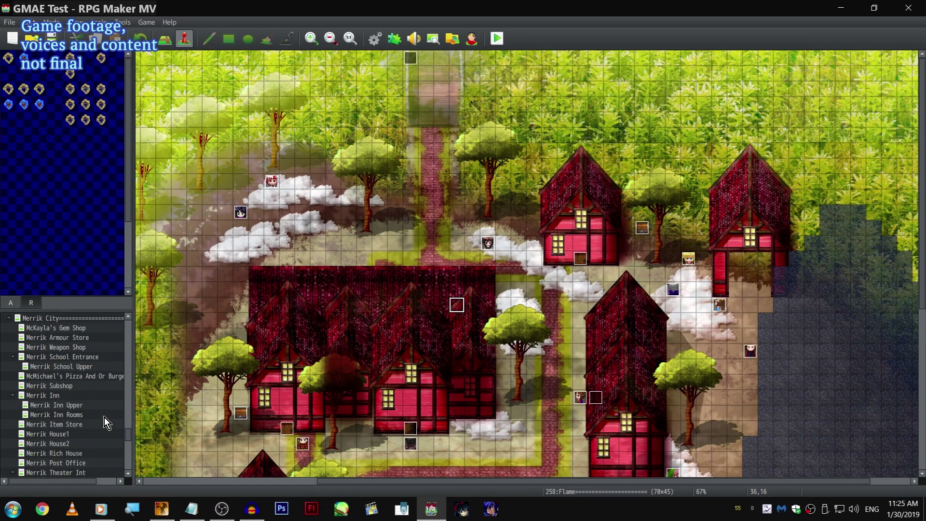
scroll(104, 418, "up", 1)
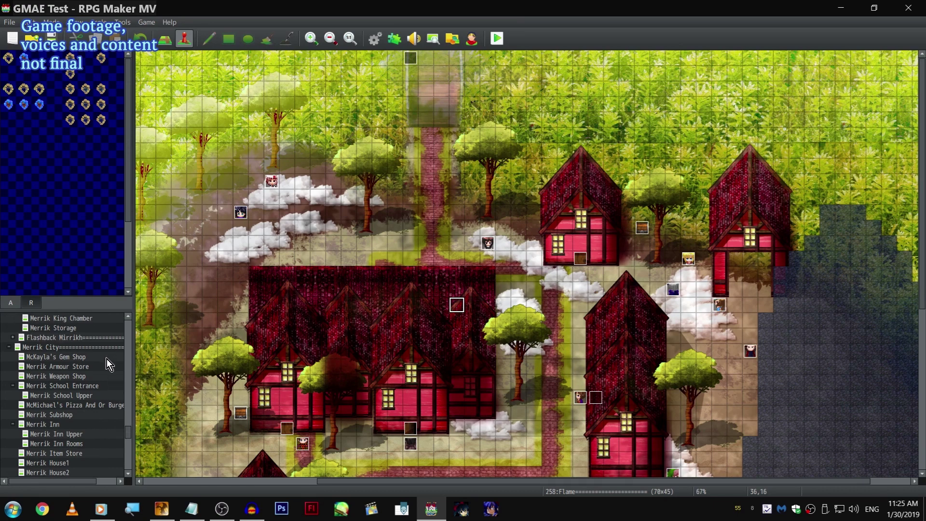
scroll(108, 366, "down", 1)
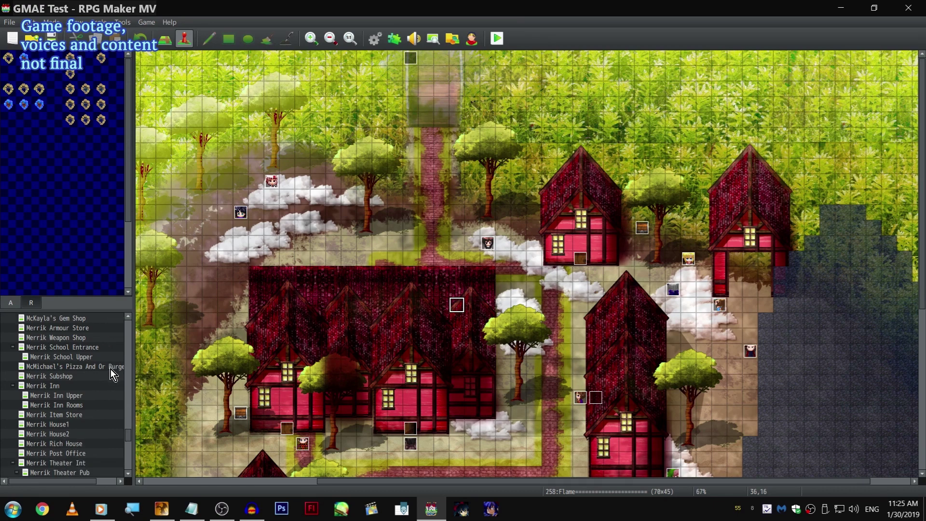
scroll(111, 369, "up", 1)
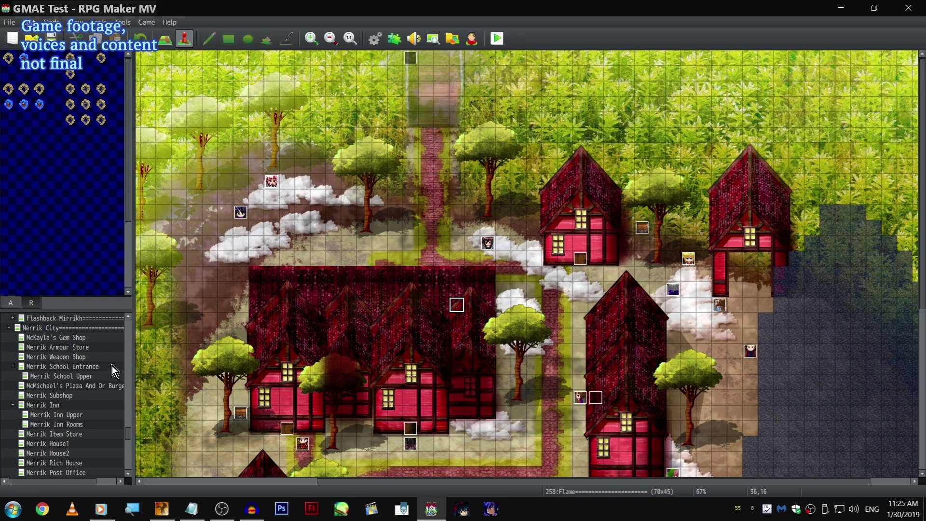
scroll(112, 366, "down", 5)
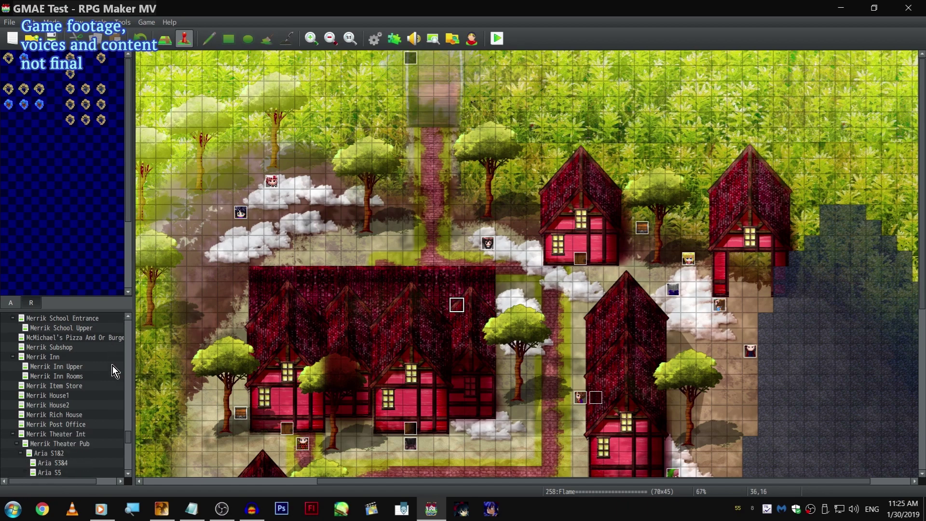
scroll(257, 289, "down", 5)
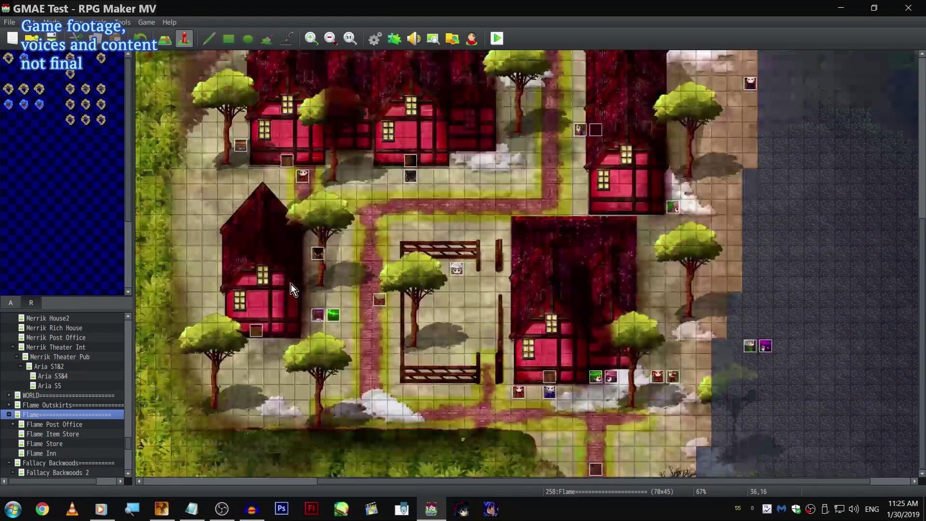
scroll(297, 270, "up", 2)
scroll(298, 271, "up", 4)
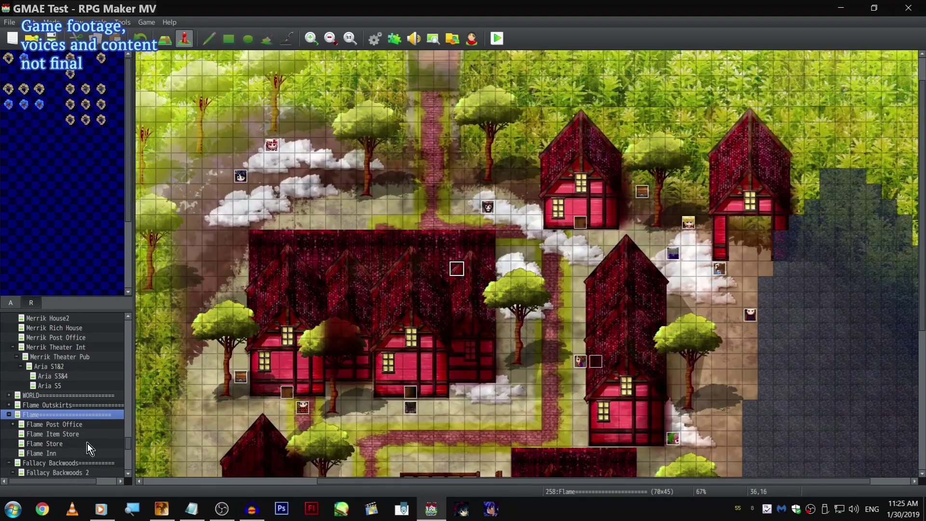
scroll(326, 311, "up", 1)
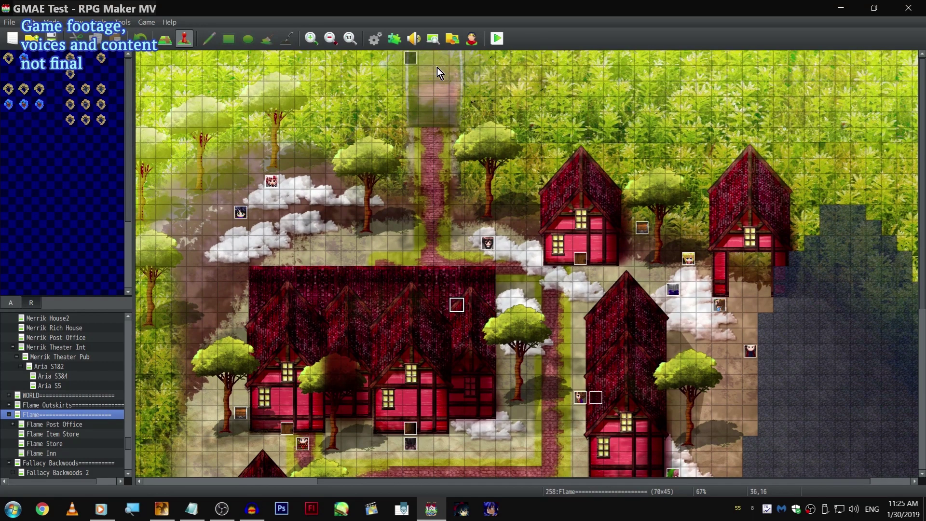
Step: Examine the map tree entries from the Merrik City shops through Fallacy Backwoods and Unusual House to Magic Academy
scroll(110, 402, "down", 5)
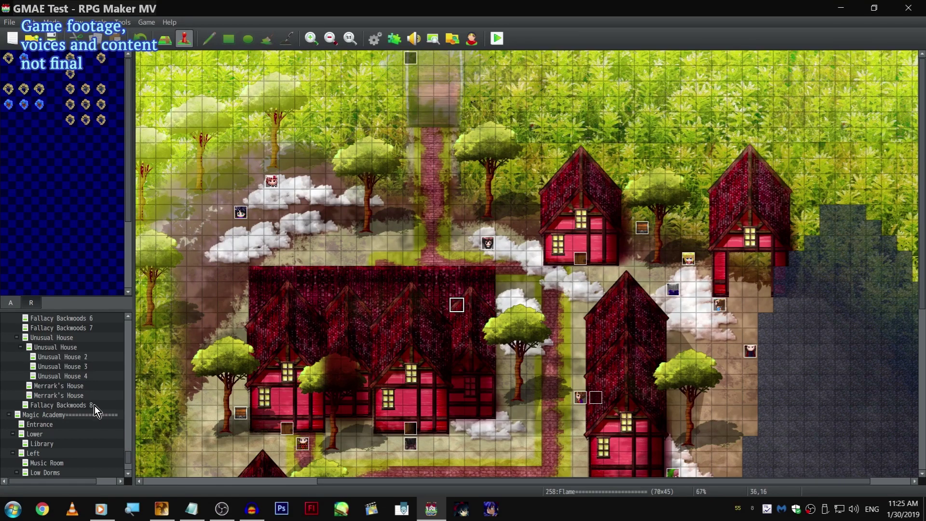
scroll(101, 396, "up", 2)
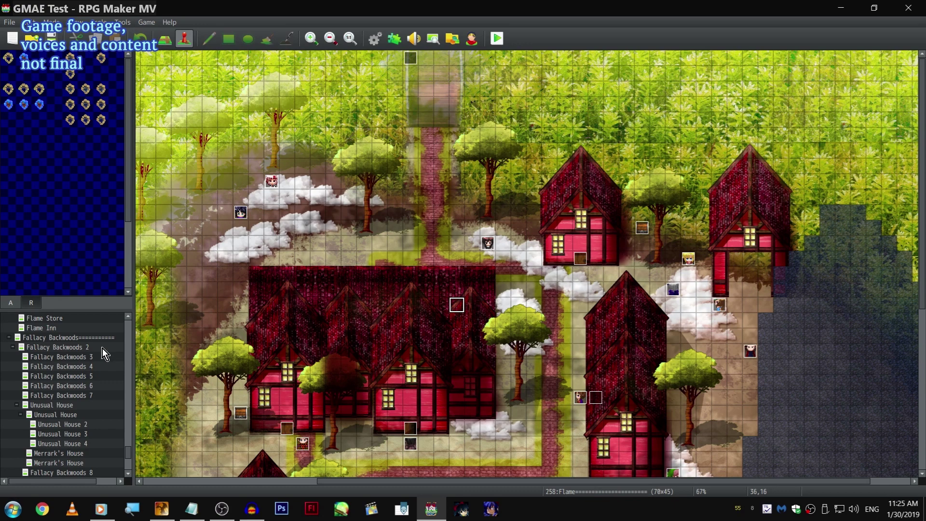
scroll(102, 348, "down", 2)
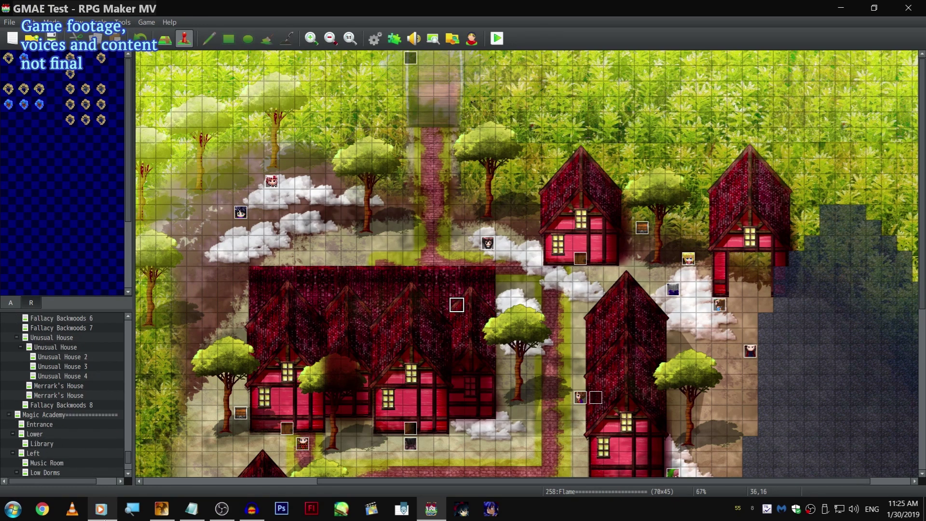
scroll(125, 434, "down", 2)
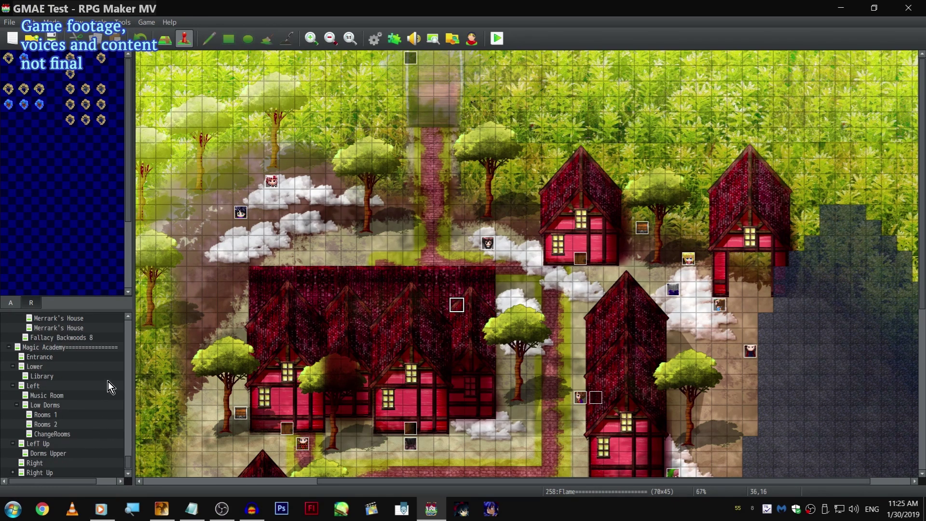
scroll(109, 384, "up", 2)
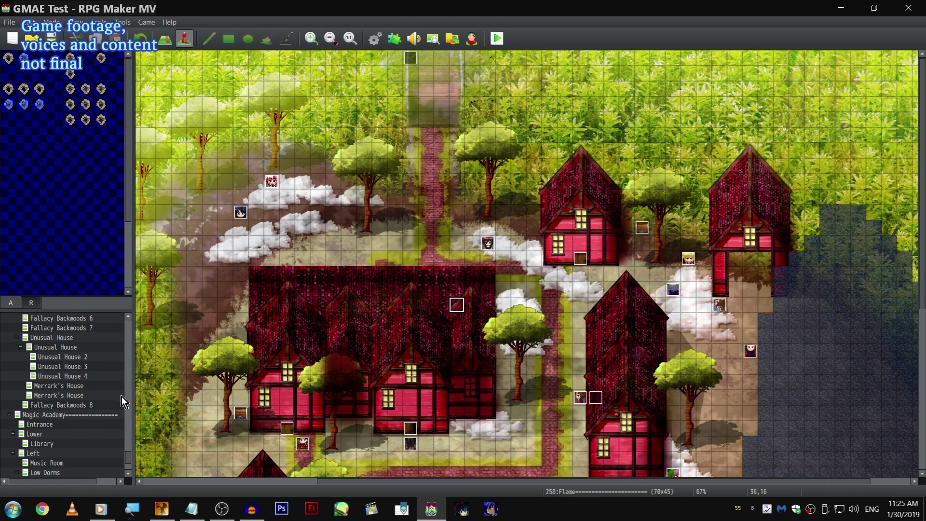
scroll(388, 196, "down", 5)
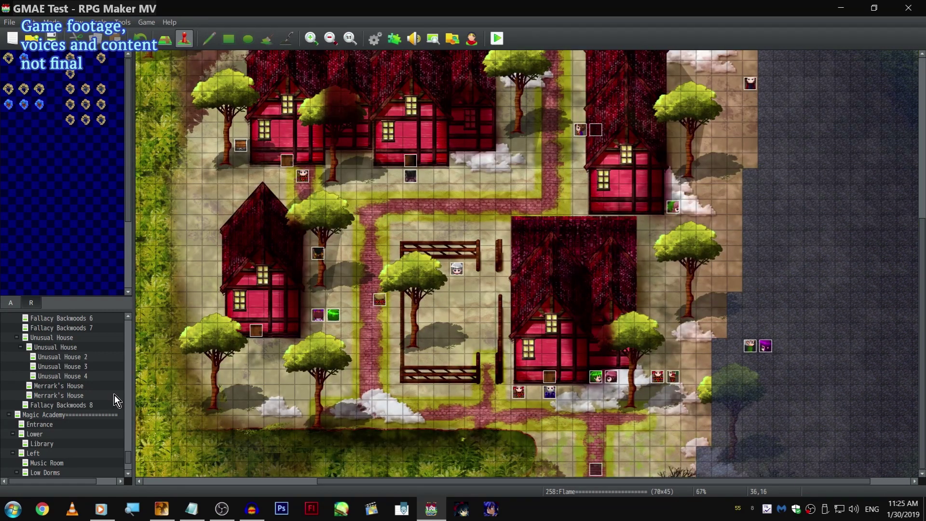
scroll(115, 395, "up", 3)
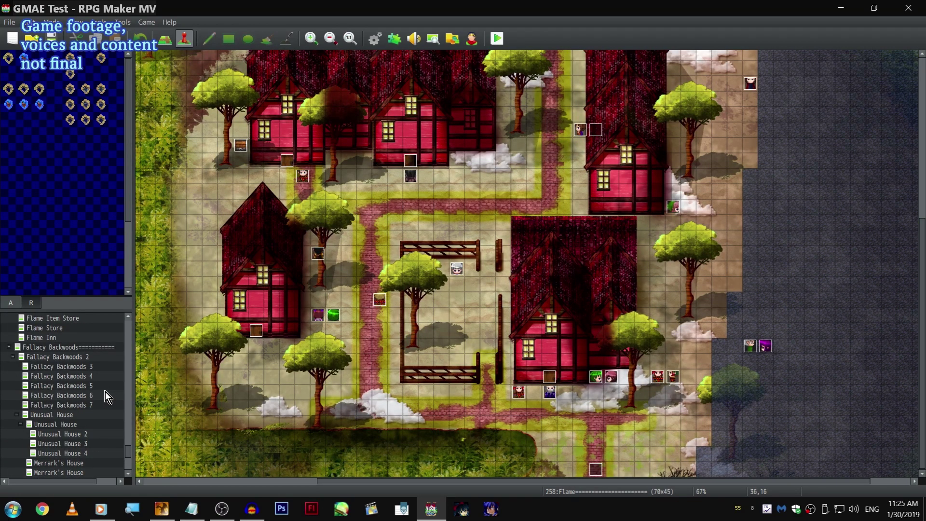
scroll(105, 391, "down", 5)
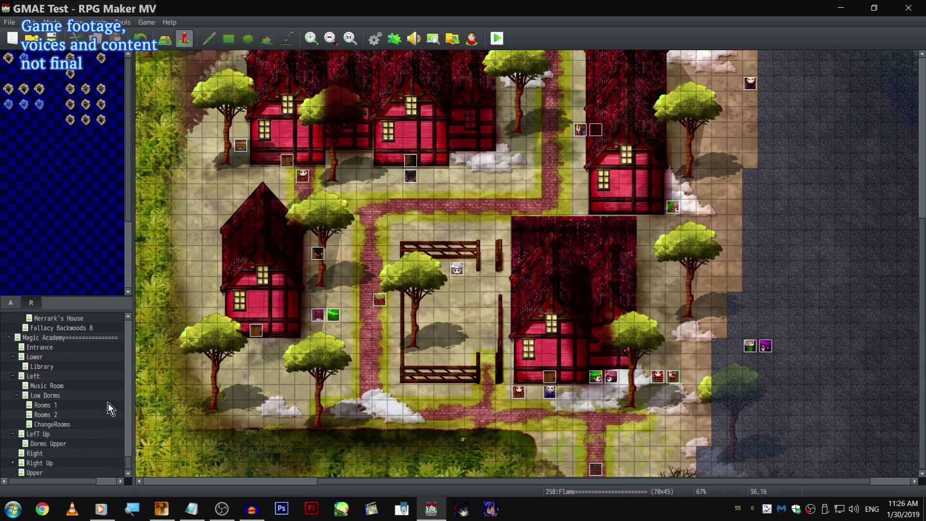
scroll(108, 403, "up", 3)
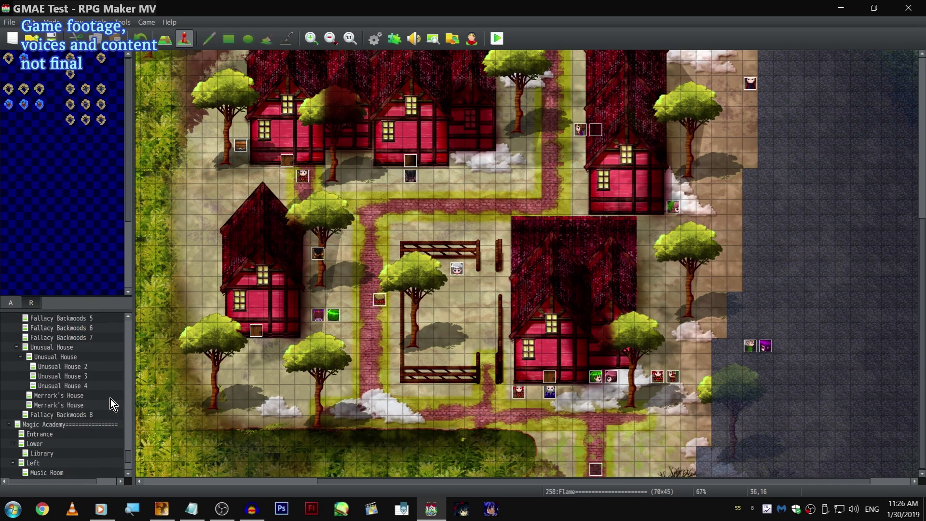
scroll(111, 398, "up", 5)
scroll(110, 378, "up", 5)
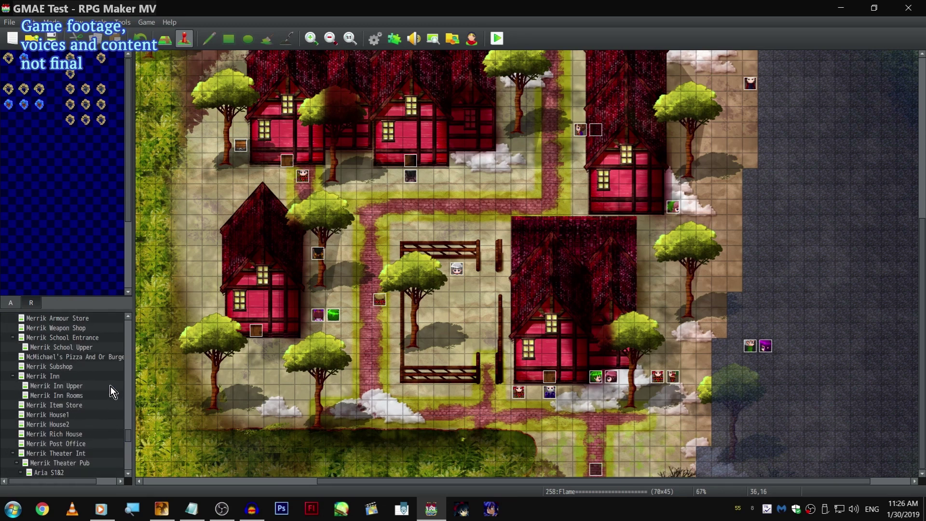
scroll(109, 392, "down", 2)
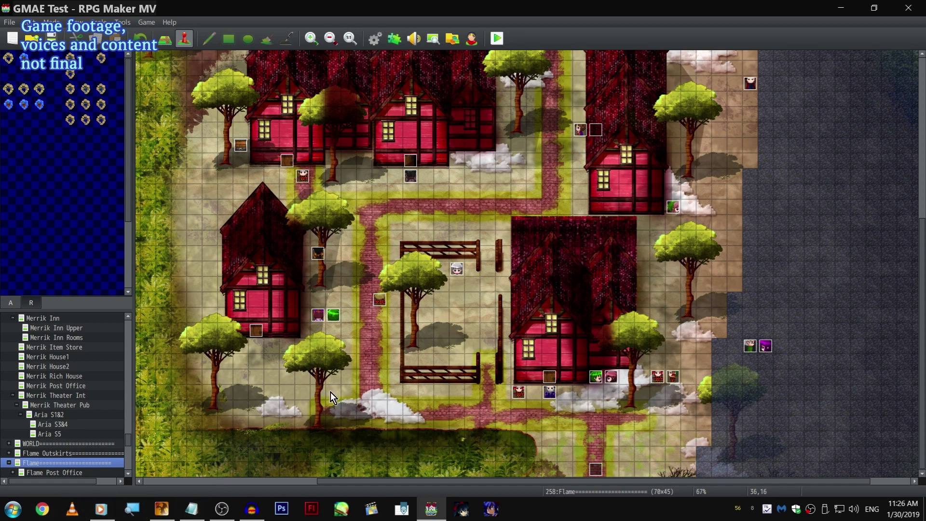
scroll(78, 419, "down", 10)
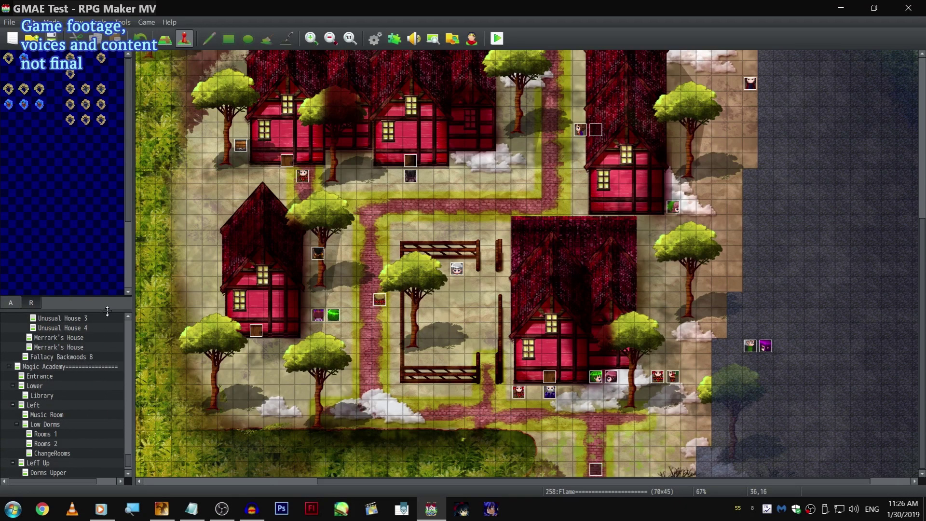
Step: Enlarge the map tree area and open the Unusual House map nested beneath the first Unusual House entry
left_click_drag(108, 311, 106, 127)
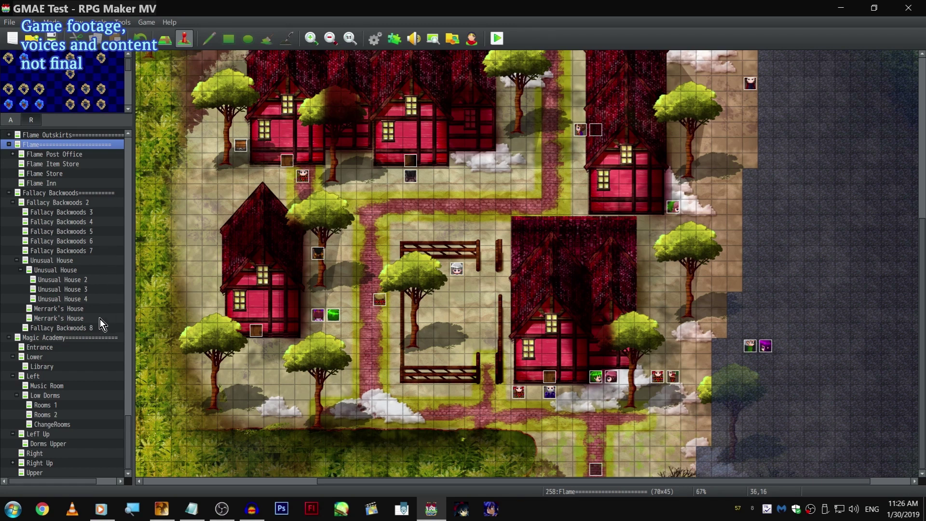
left_click(102, 261)
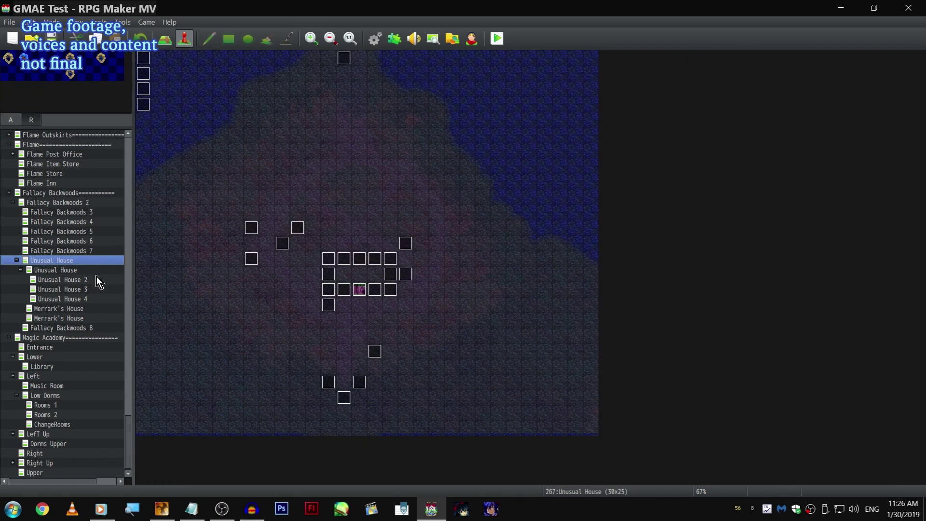
left_click(94, 271)
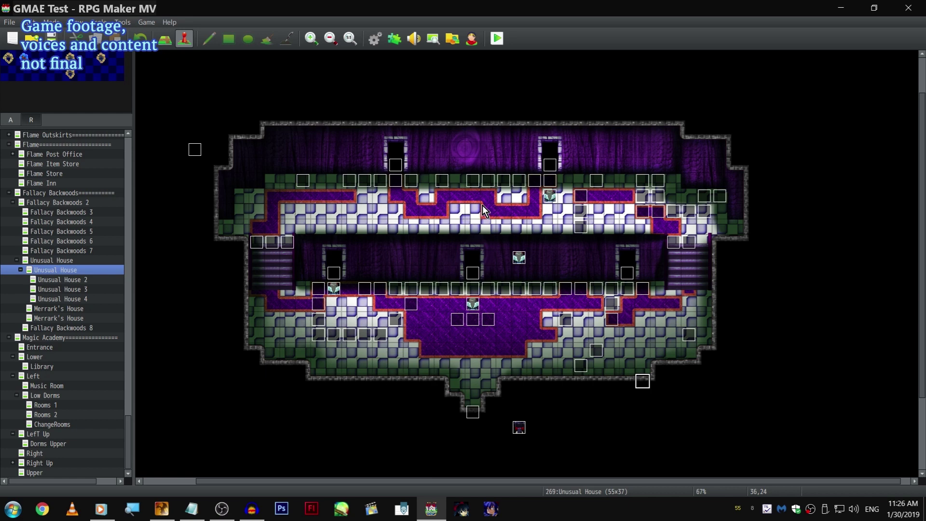
Step: Set the player's starting position on the upper hall floor of the Unusual House map at tile 25,14
left_click(523, 210)
right_click(475, 222)
mouse_move(561, 352)
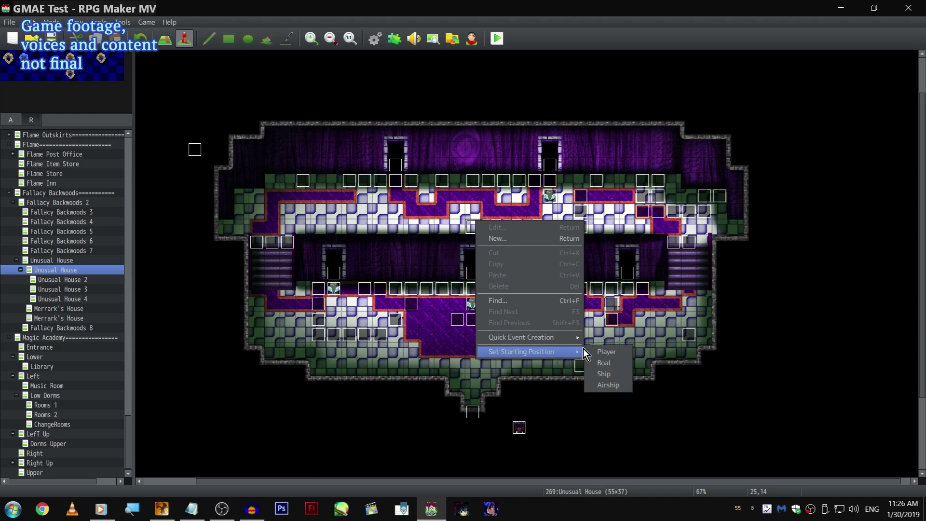
left_click(600, 351)
Step: Launch a playtest of the game, saving the changes
left_click(498, 39)
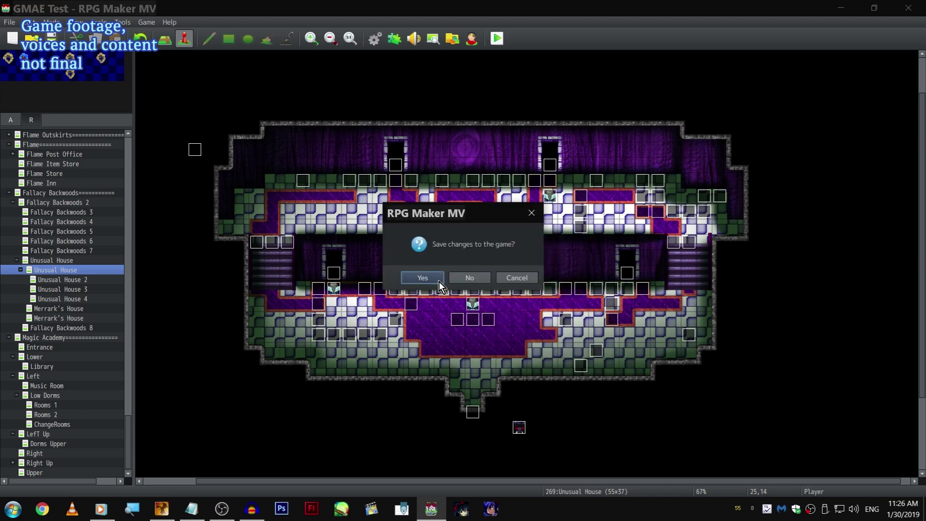
left_click(430, 274)
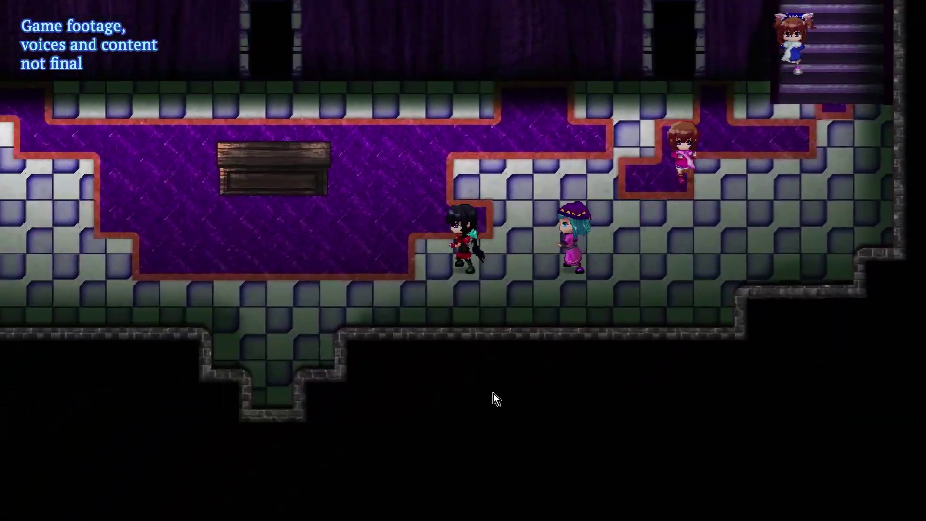
Step: Open the playtest's debug screen and examine the game switches up to group 0271-0280
key("F9")
key("Down")
key("Down")
key("Down")
key("Down")
key("Down")
key("Down")
key("Down")
key("Down")
key("Down")
key("Down")
key("Down")
key("Down")
key("Down")
key("Down")
key("Down")
key("Down")
key("Down")
key("Down")
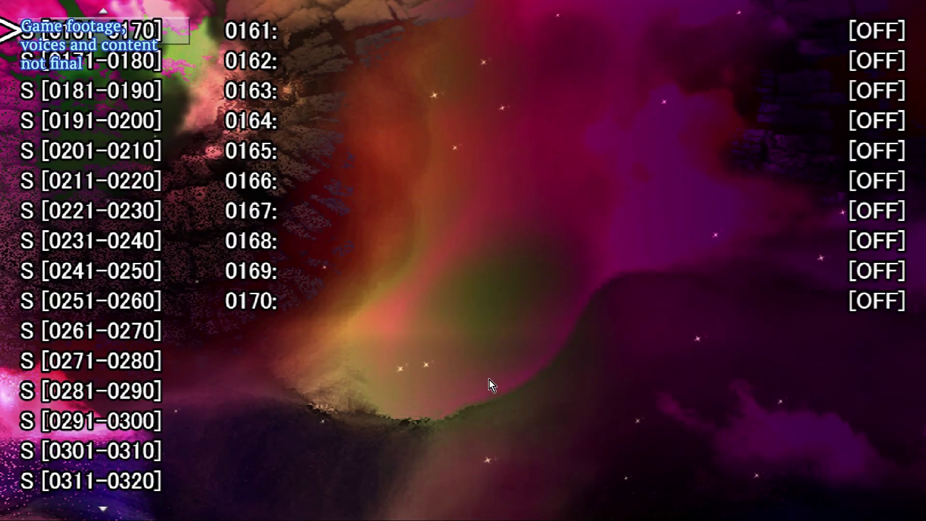
key("Down")
key("Down")
key("Down")
key("Down")
key("Down")
key("Down")
key("Down")
key("Down")
key("Down")
key("Down")
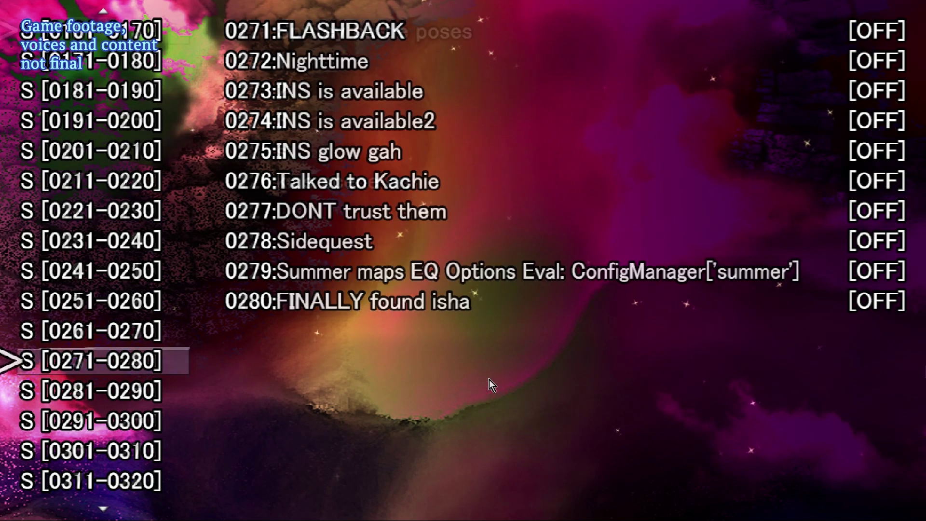
Step: Examine the lower-numbered switch groups back to 0051-0060, then return to group 0091-0100
key("Up")
key("Up")
key("Up")
key("Up")
key("Up")
key("Up")
key("Up")
key("Up")
key("Up")
key("Up")
key("Up")
key("Up")
key("Up")
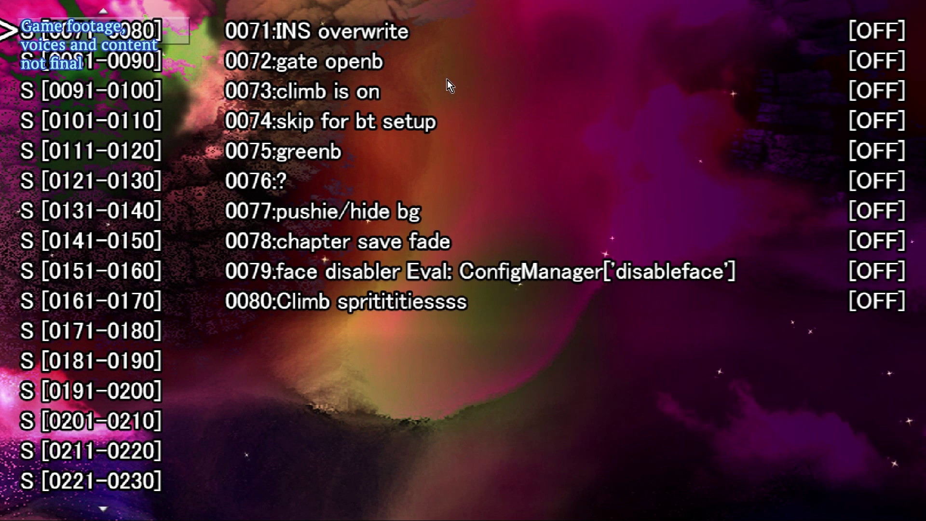
key("Up")
key("Up")
key("Down")
key("Down")
key("Down")
key("Down")
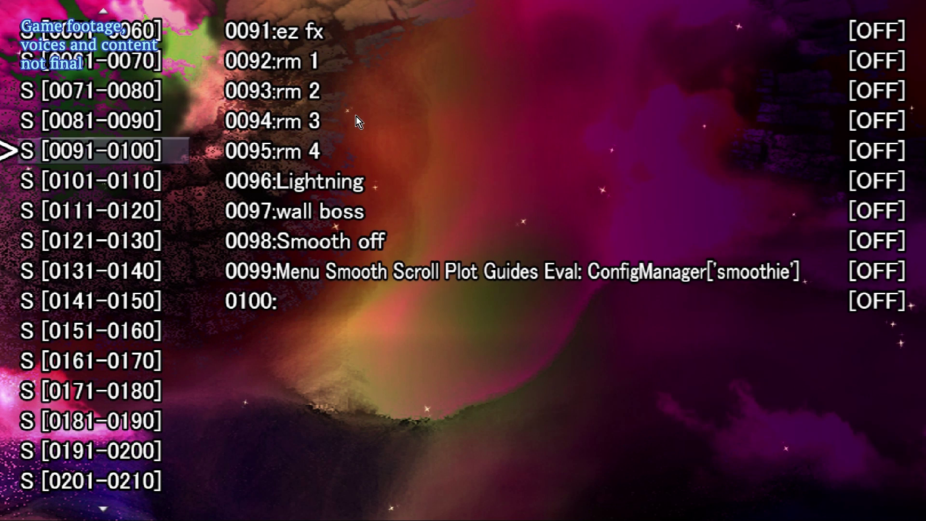
Step: Turn on game switch 0092 (rm 1) and close the debug screen
key("Return")
key("Down")
key("Return")
key("Escape")
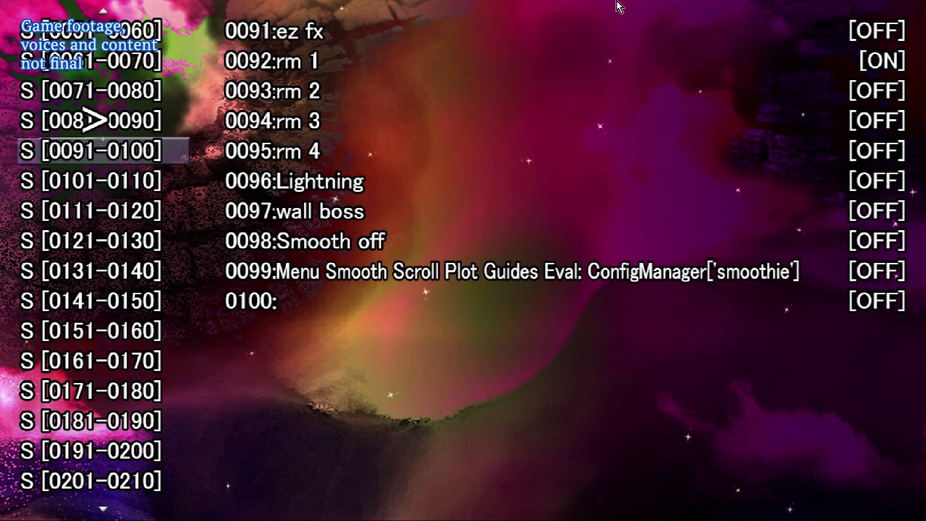
key("Escape")
Step: Walk the party up the east staircase and along the upper walkway to its west end in the Unusual House
key("Right")
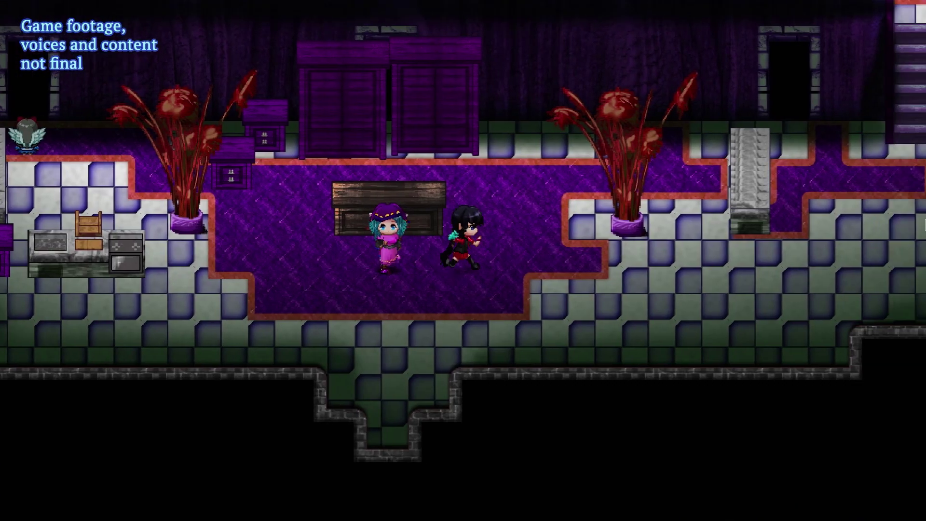
key("Up")
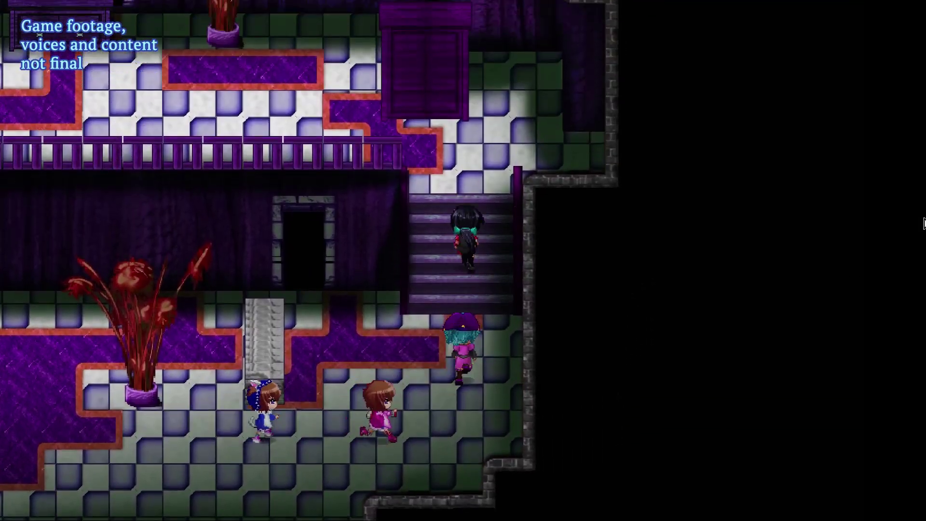
key("Left")
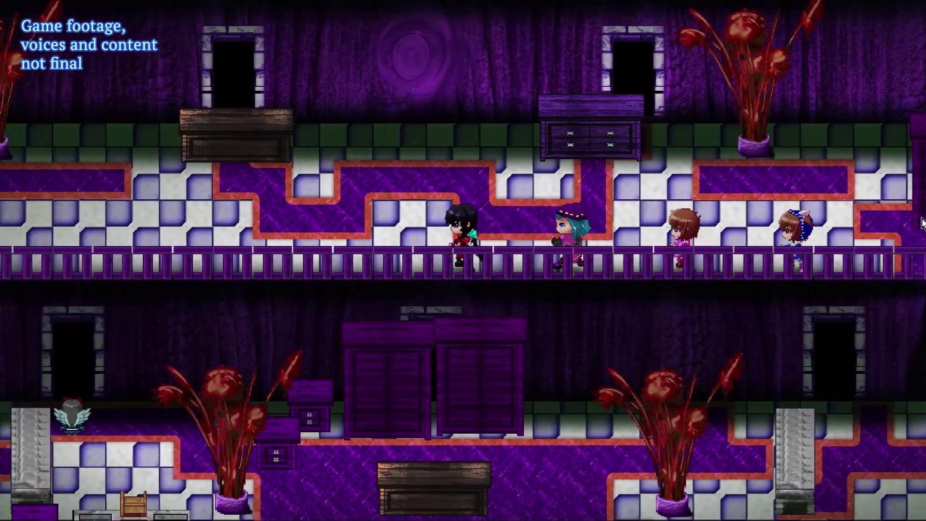
key("Up")
key("Left")
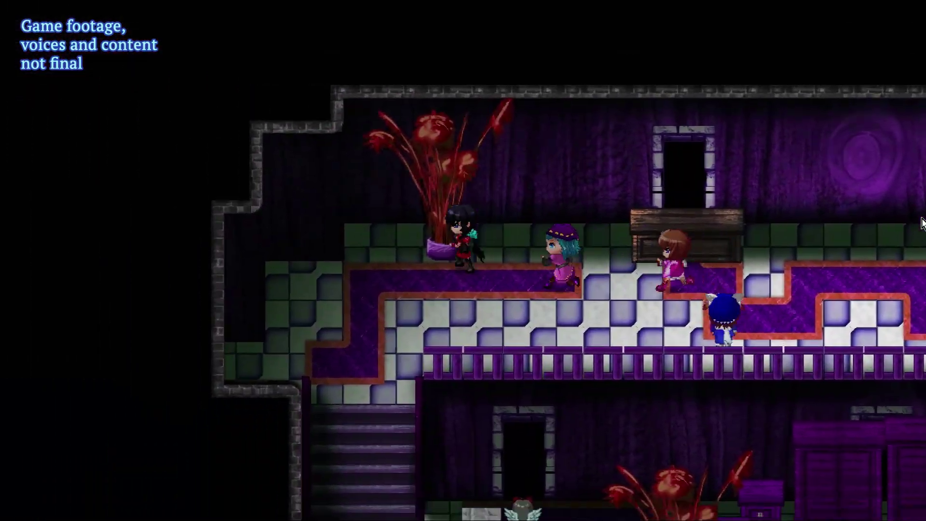
Step: Lead the party down to the lower hall, across to its east side, and back through the west doorway area
key("Down")
key("Right")
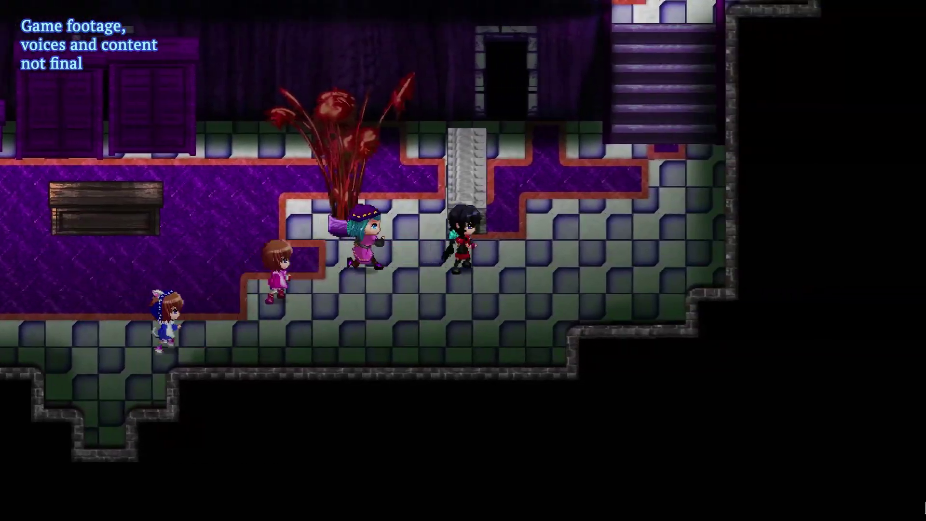
key("Left")
key("Up")
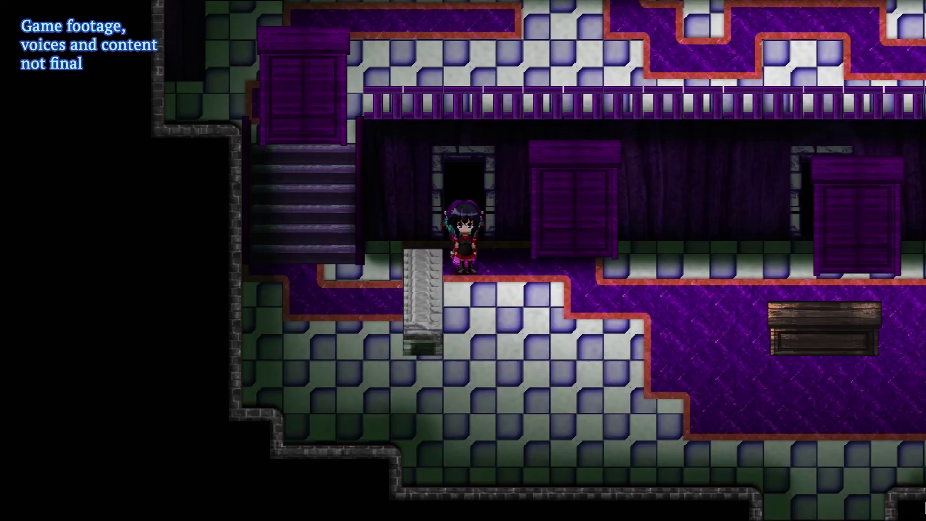
key("Down")
key("Right")
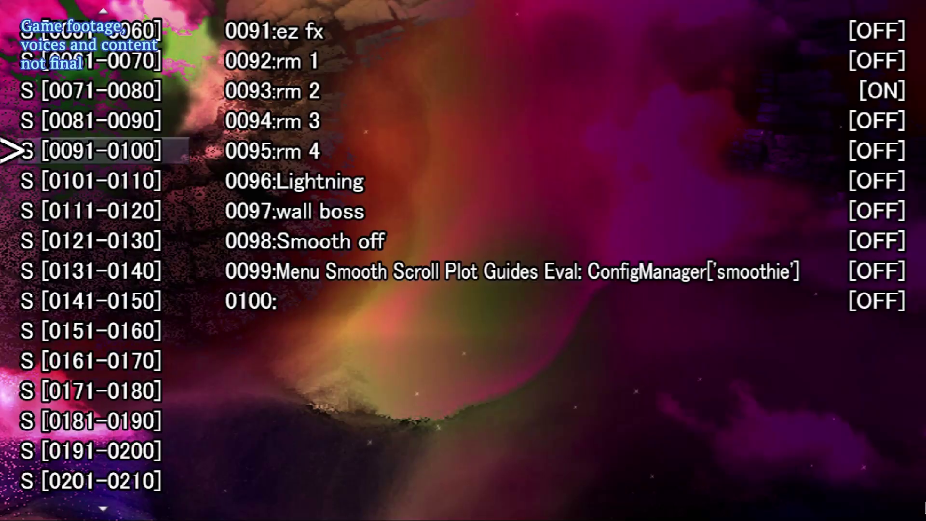
Step: Turn off game switch 0093 (rm 2), turn on 0095 (rm 4), and close the debug screen
key("Return")
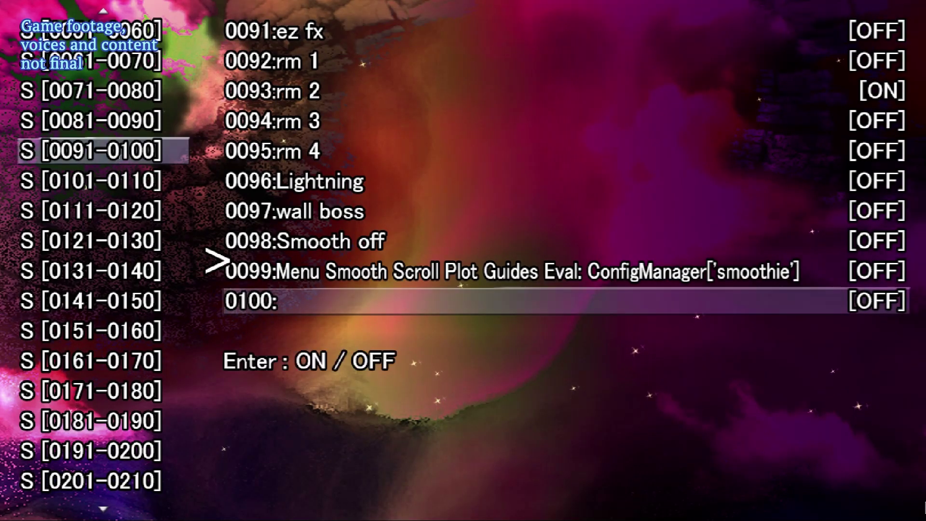
key("Up")
key("Up")
key("Up")
key("Up")
key("Up")
key("Up")
key("Return")
key("Down")
key("Down")
key("Return")
key("Escape")
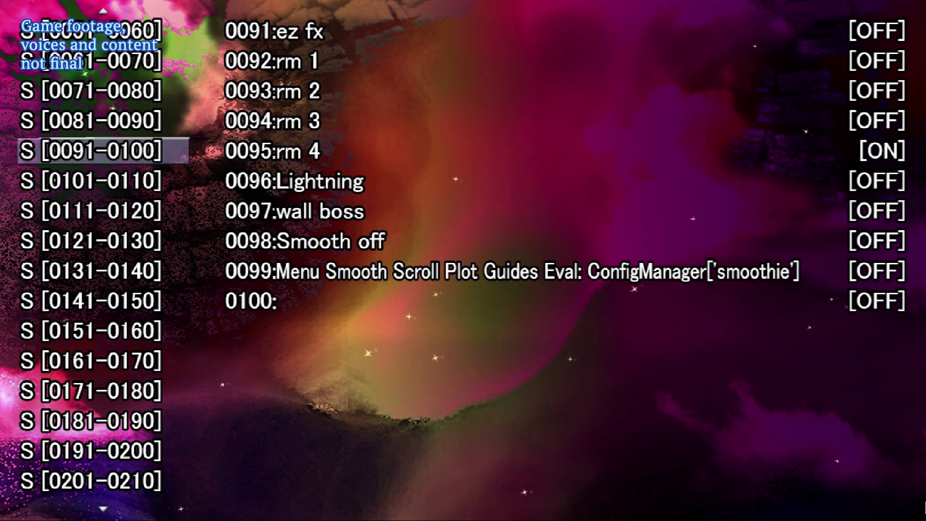
key("Escape")
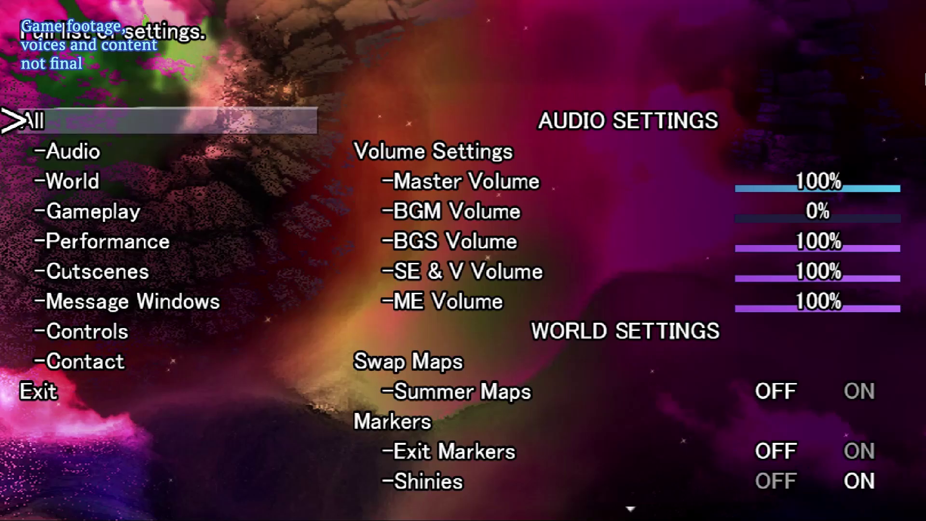
Step: Set the BGM volume to 100% in the game's audio settings and return to the map
key("Down")
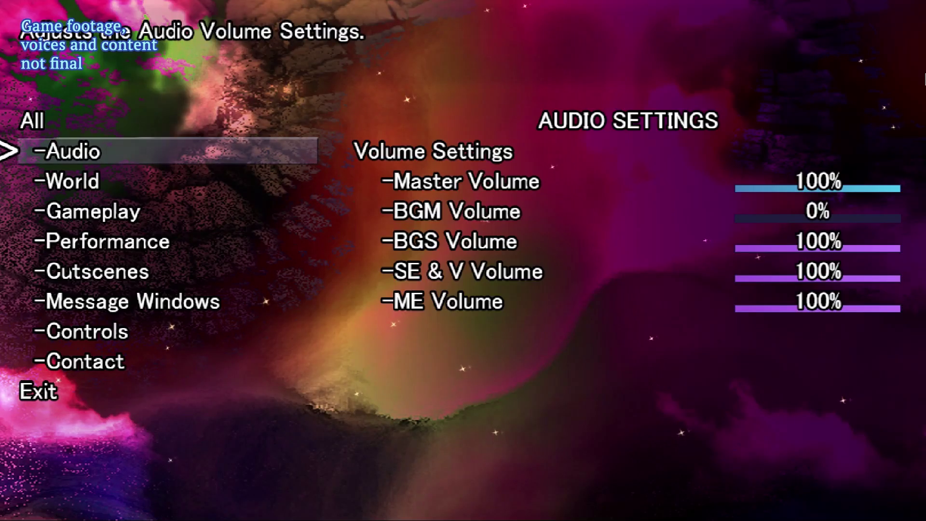
key("Return")
key("Down")
key("Down")
key("Right")
key("Right")
key("Right")
key("Right")
key("Right")
key("Right")
key("Right")
key("Right")
key("Right")
key("Right")
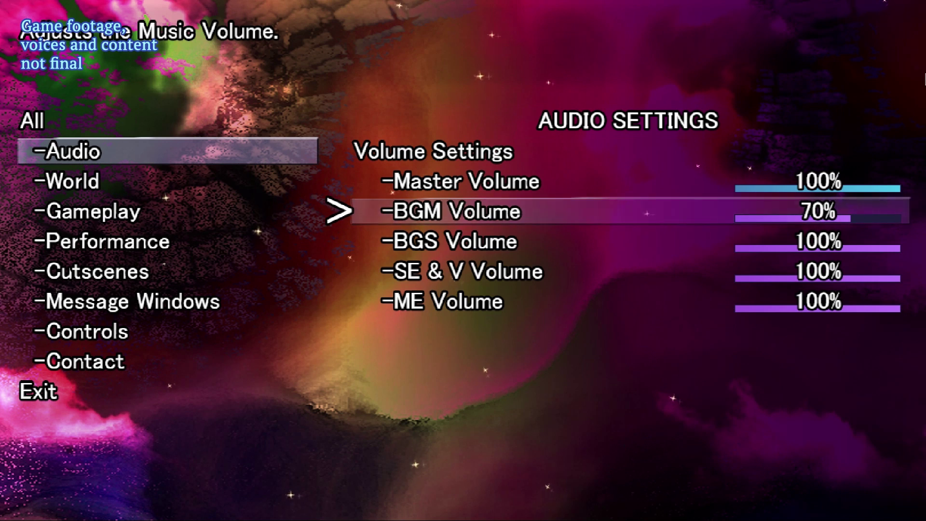
key("Escape")
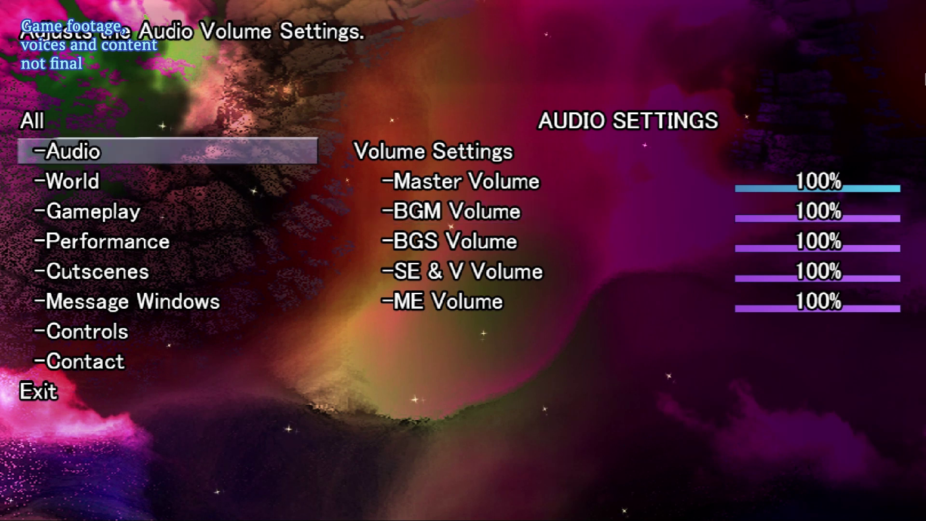
key("Escape")
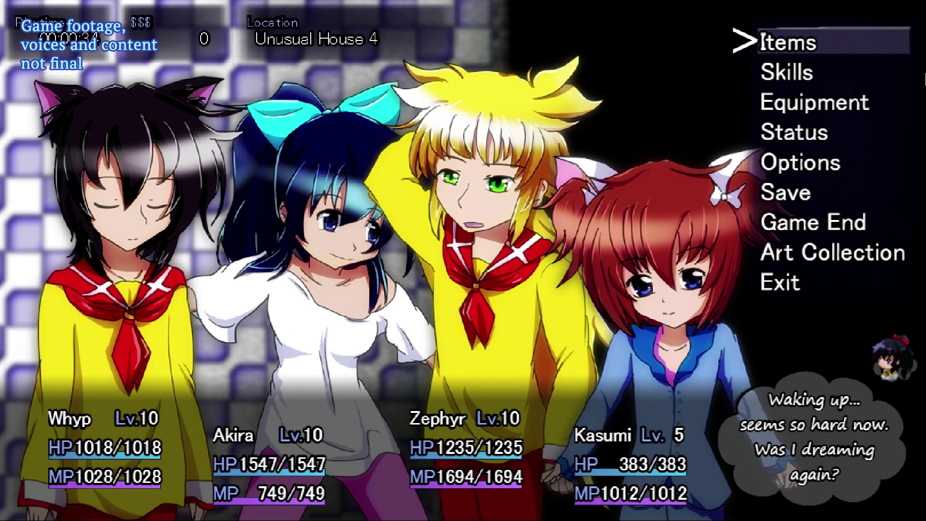
key("Escape")
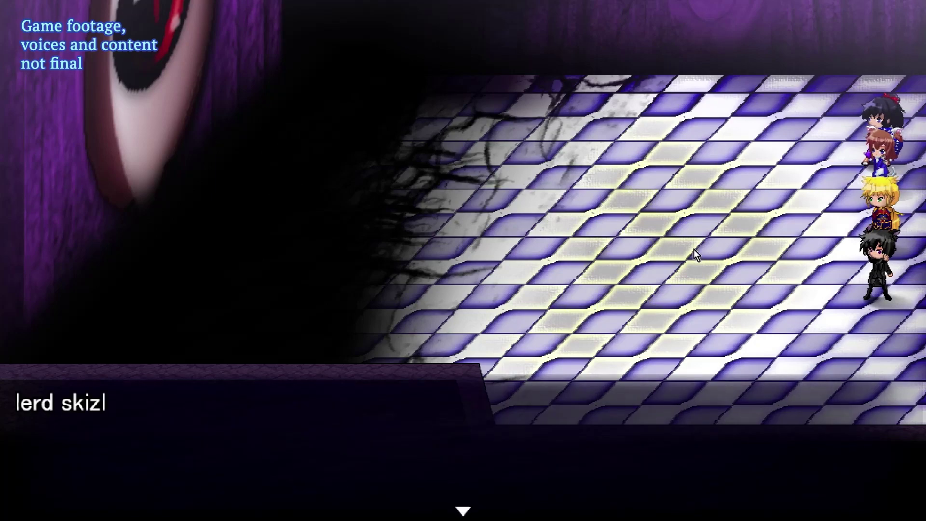
Step: Dismiss the opening battle message and begin attacking the Wall Demone with the party
key("Return")
key("Down")
key("Up")
key("Return")
key("Return")
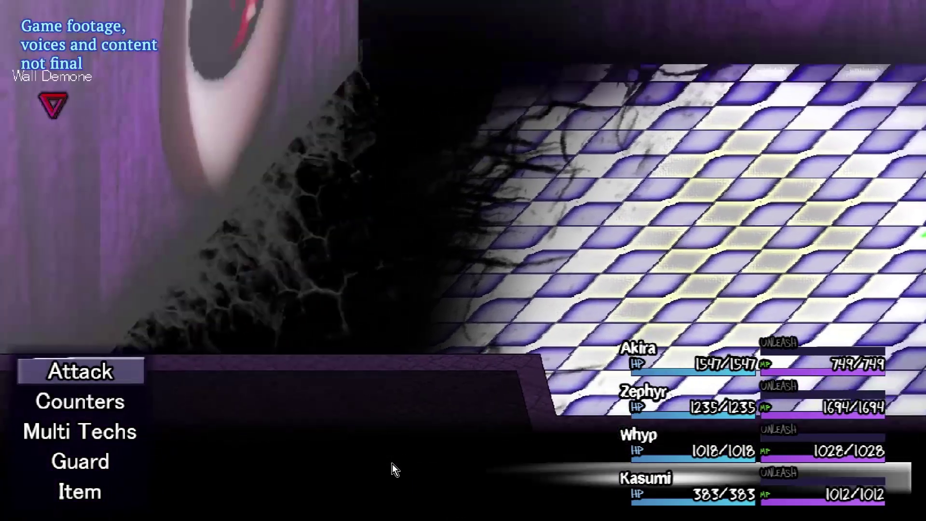
key("Return")
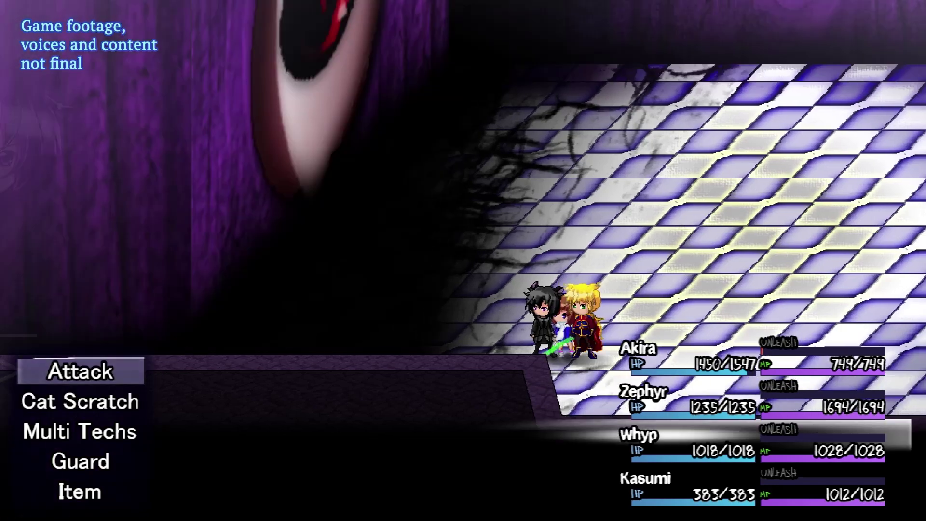
Step: Carry on the Wall Demone battle using basic attacks on the party members' following turns
key("Return")
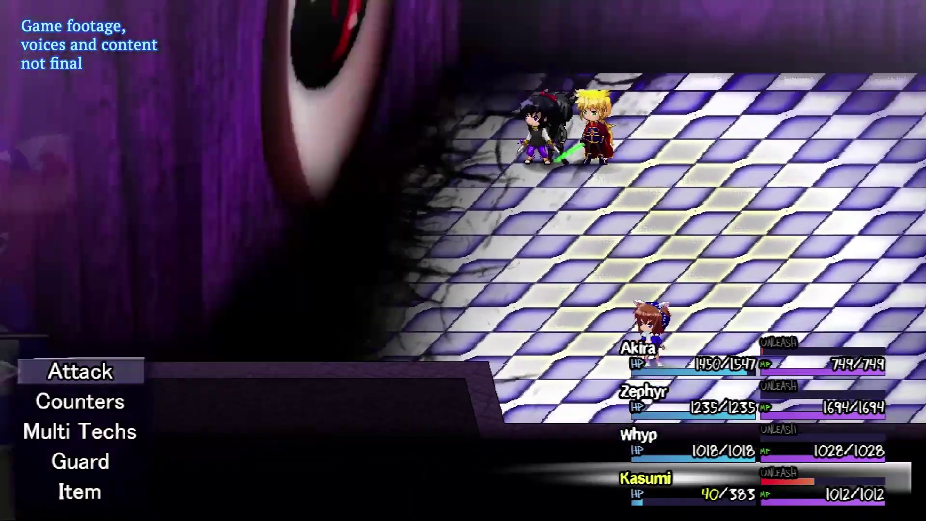
key("Return")
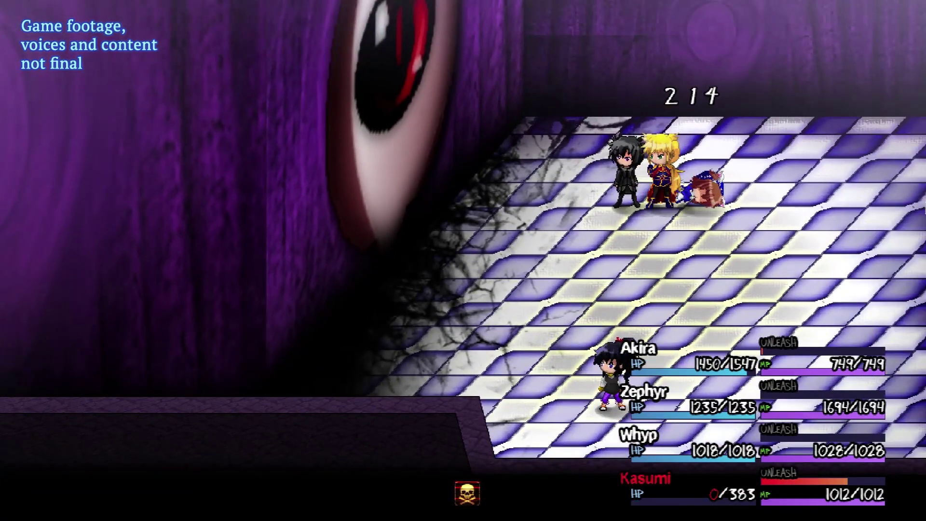
key("Return")
key("Return")
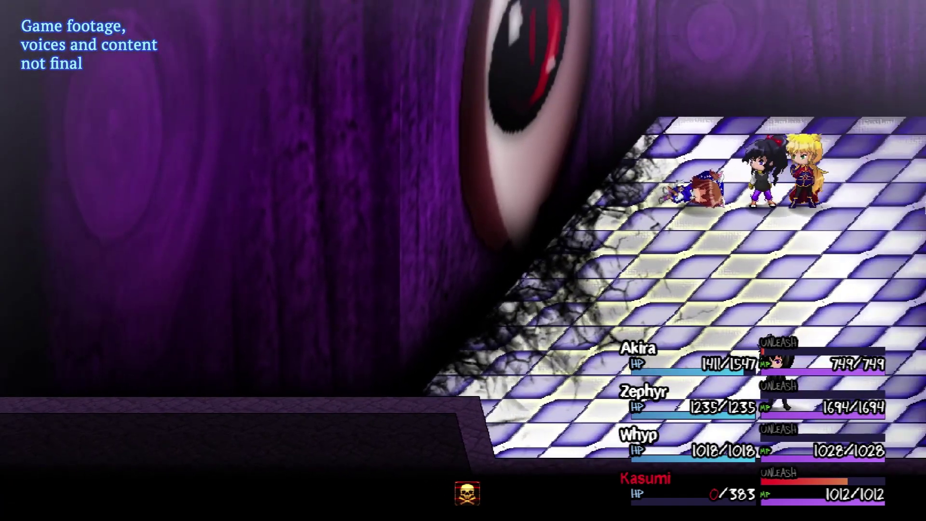
key("Return")
key("Return")
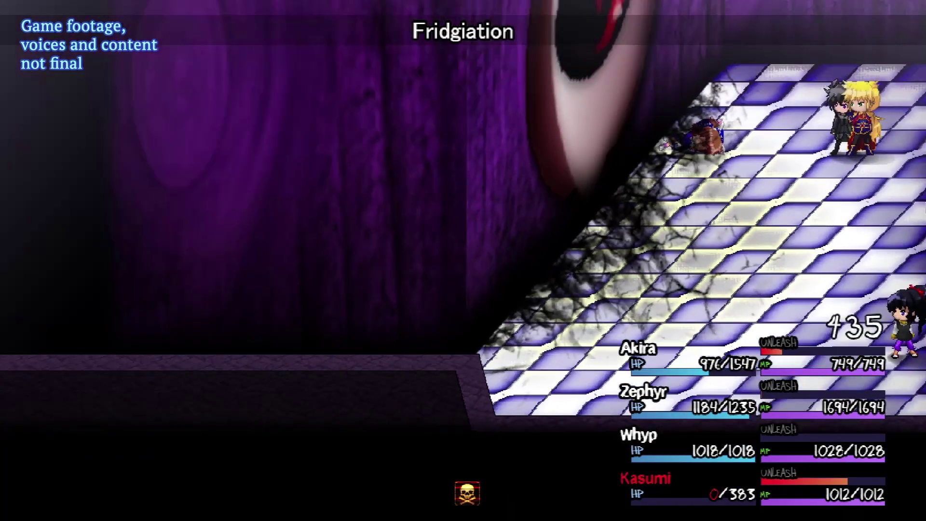
key("Return")
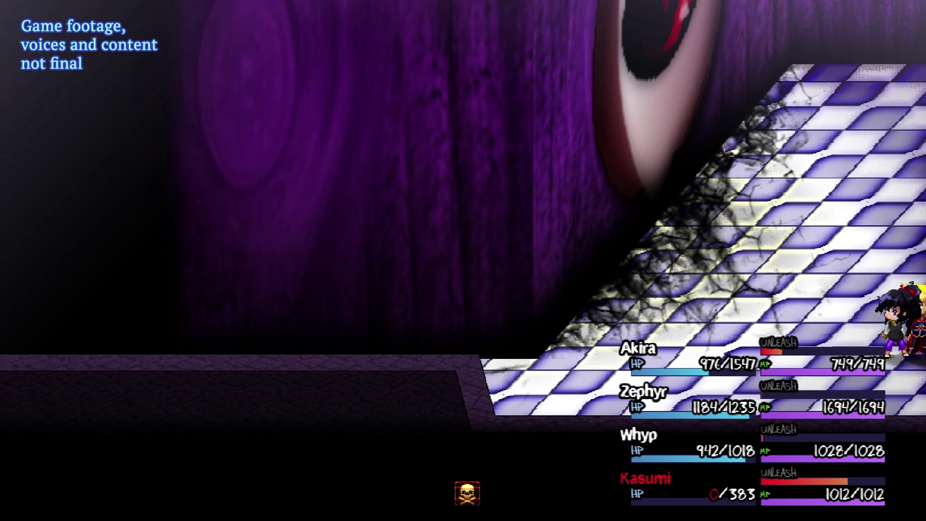
key("Return")
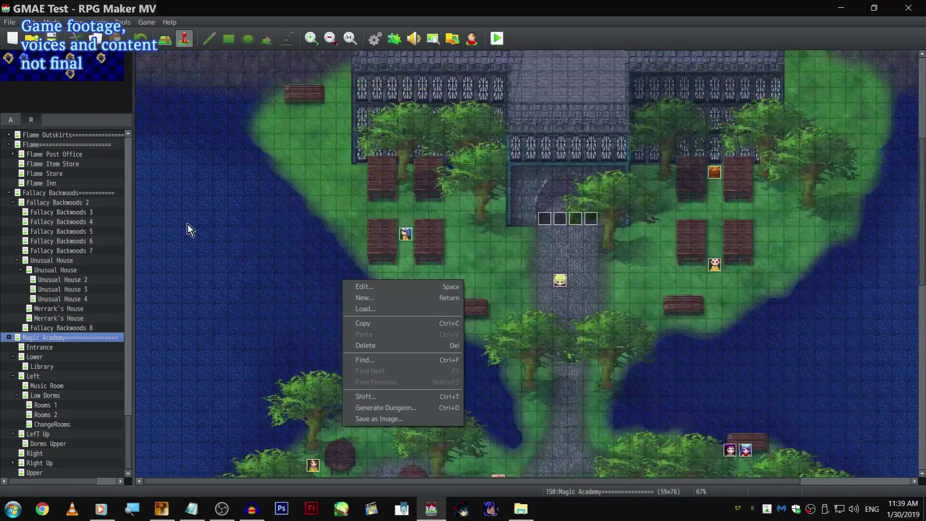
Step: View the Magic Academy's Entrance map and survey the dining hall and locker corridors of its Lower map
left_click(236, 173)
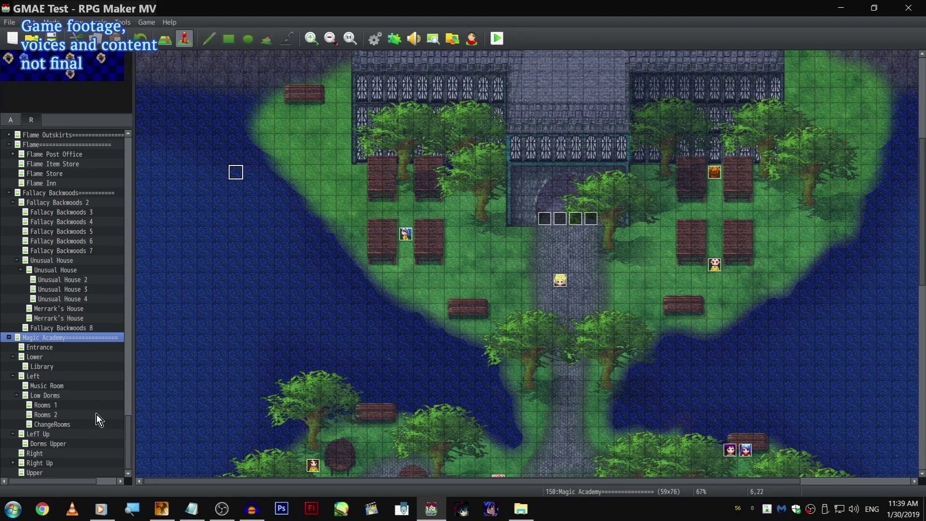
left_click(114, 348)
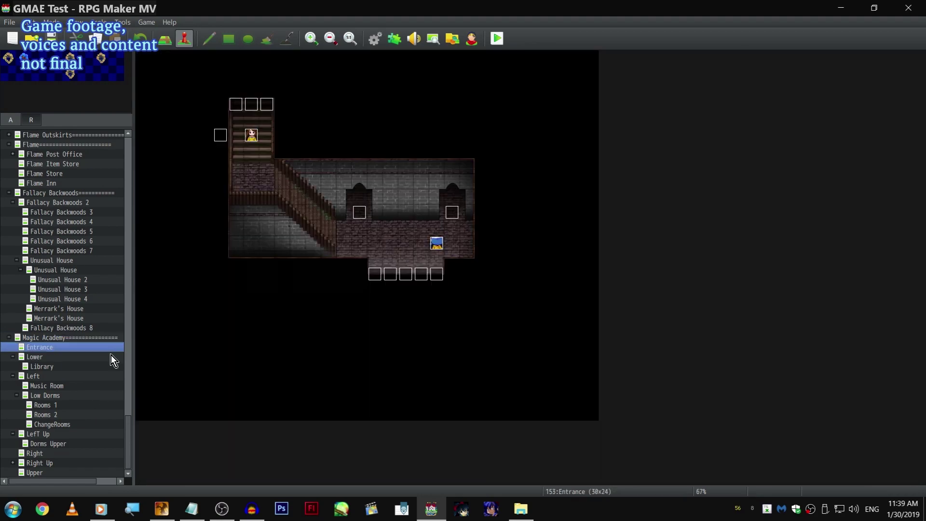
right_click(111, 357)
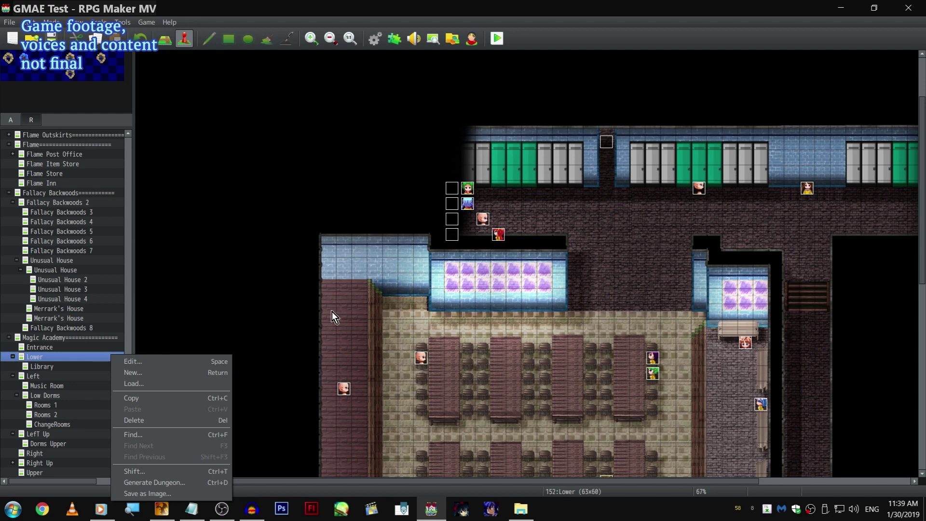
scroll(298, 233, "down", 10)
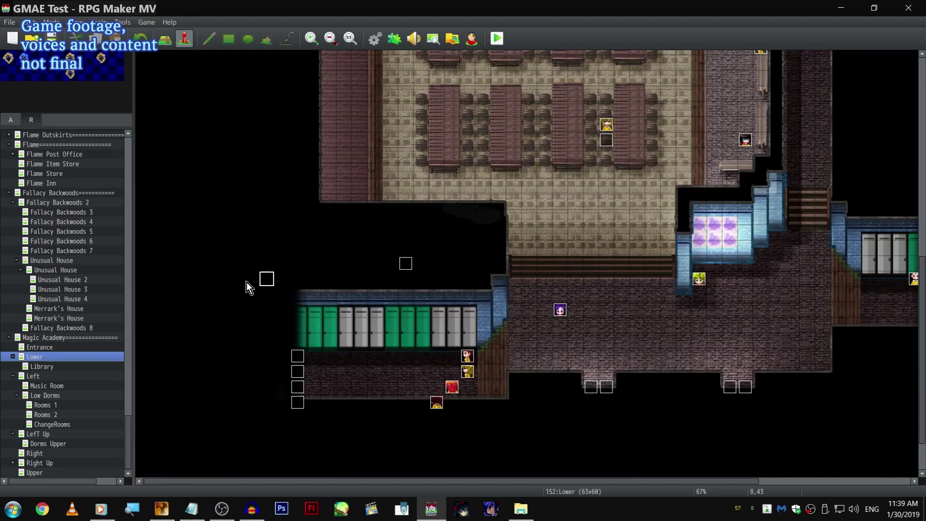
scroll(557, 218, "up", 3)
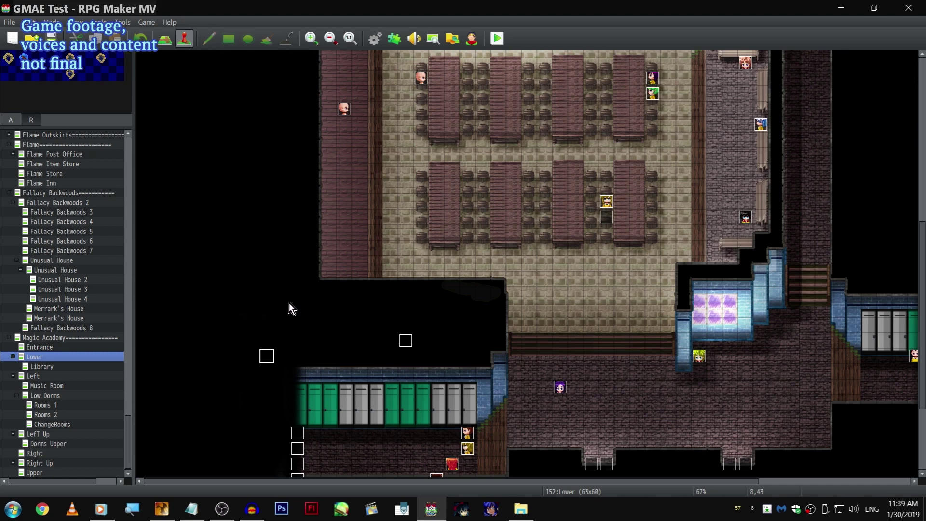
scroll(268, 285, "up", 2)
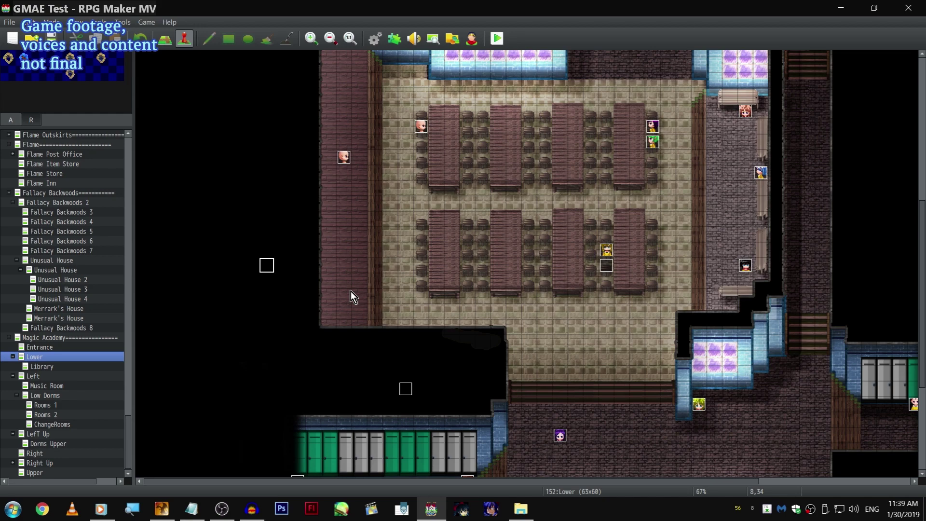
scroll(351, 291, "up", 5)
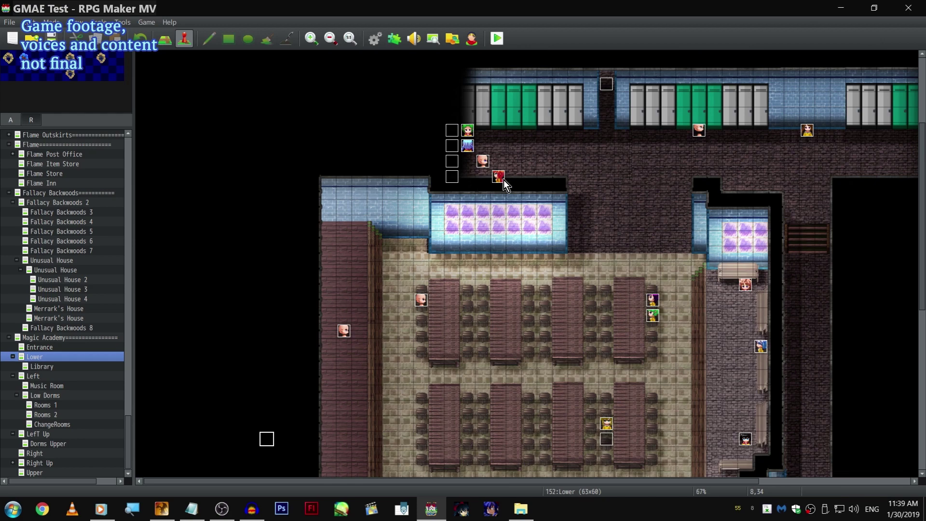
Step: Read the dialogue event of the red-haired character at tile 23,17, close it unchanged, and look over the Lower map again
double_click(500, 177)
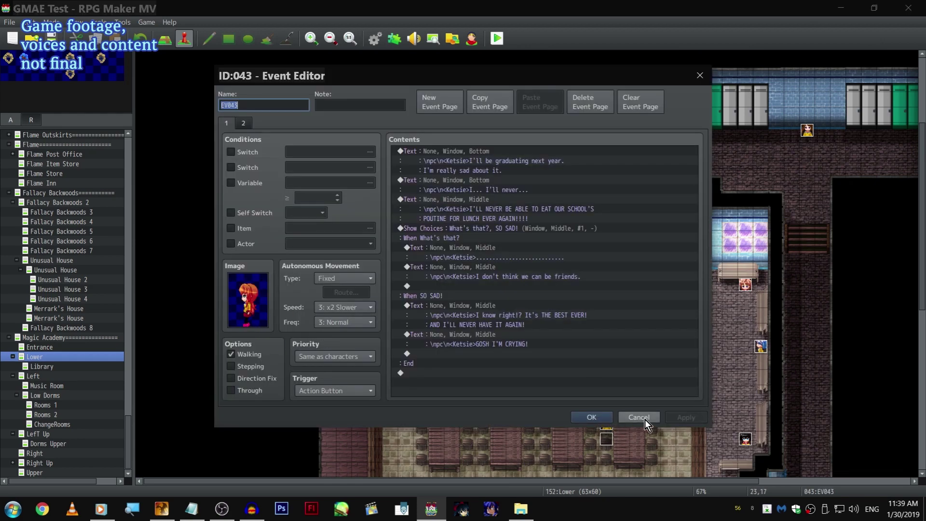
left_click(640, 418)
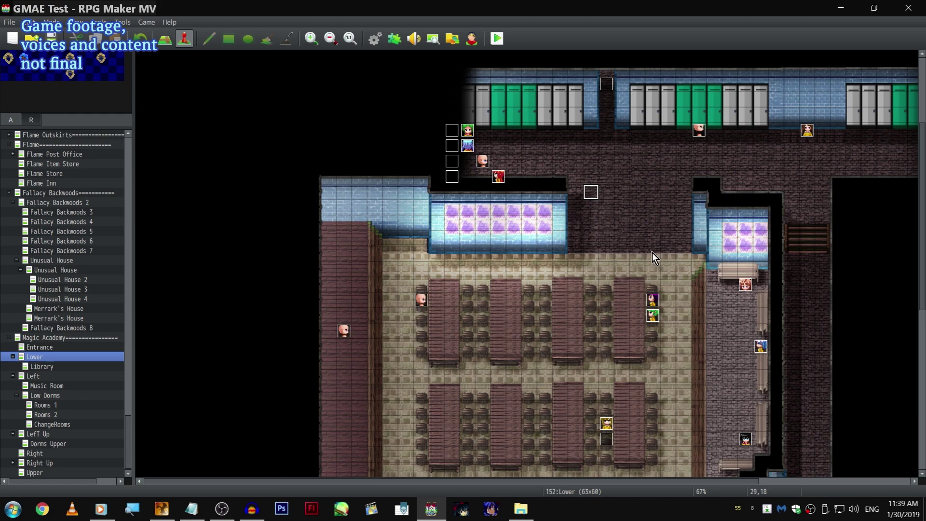
scroll(653, 258, "down", 6)
scroll(538, 452, "down", 1)
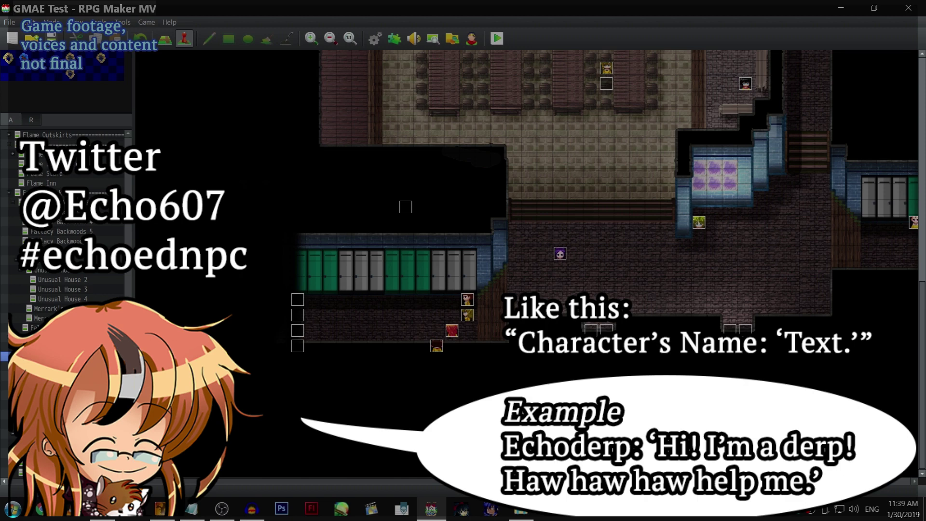
scroll(579, 242, "up", 10)
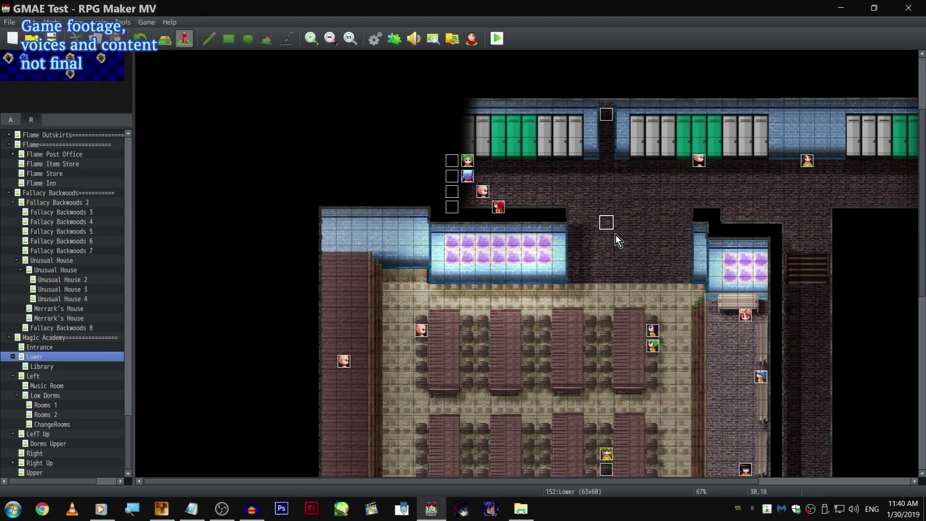
Step: View the lower part of the Magic Academy's Lower map, followed by its Library, Rooms 2 and LefT Up maps
scroll(616, 235, "down", 8)
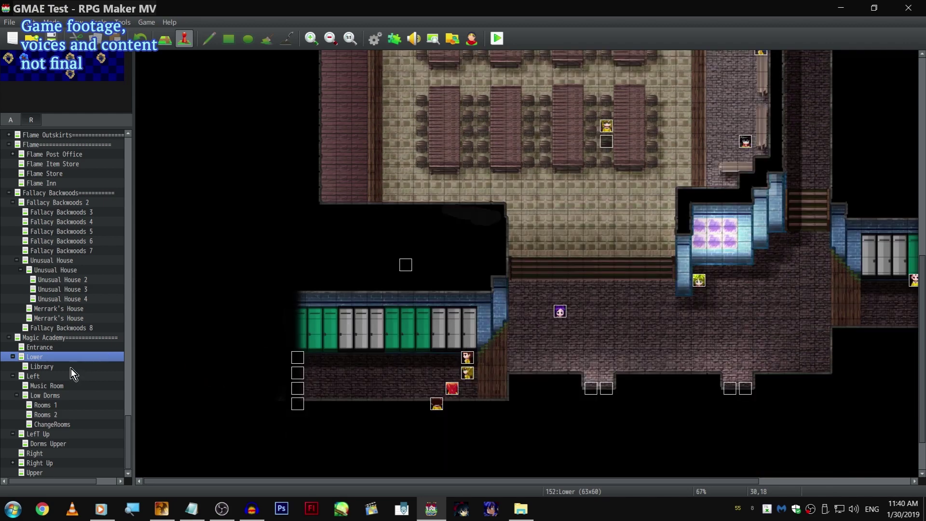
left_click(71, 368)
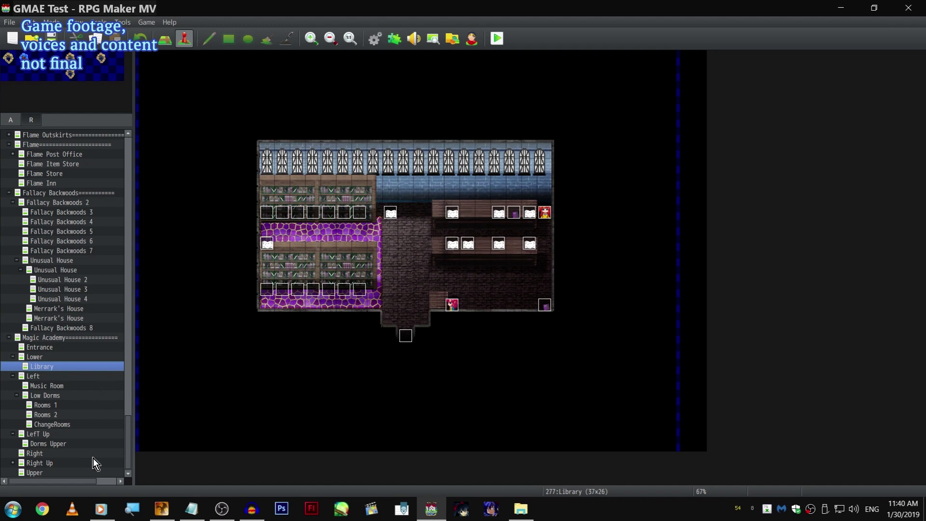
left_click(73, 416)
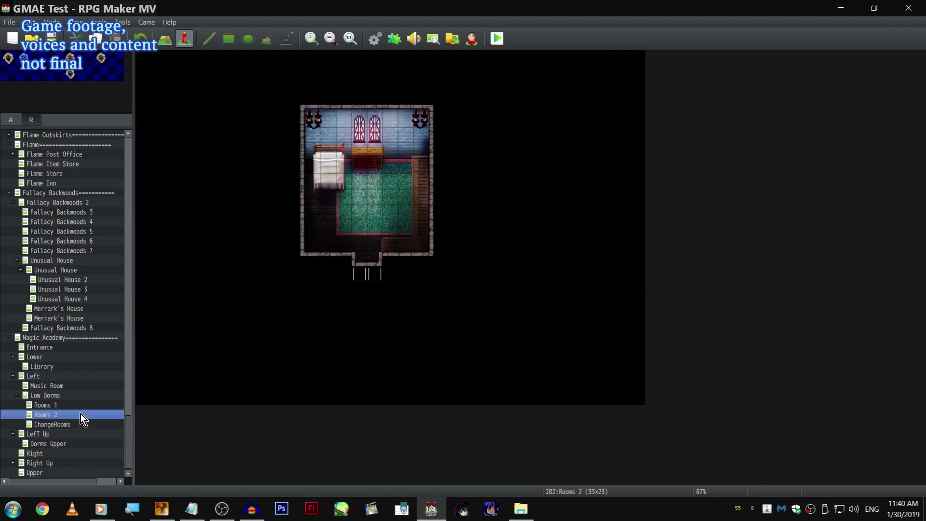
right_click(70, 437)
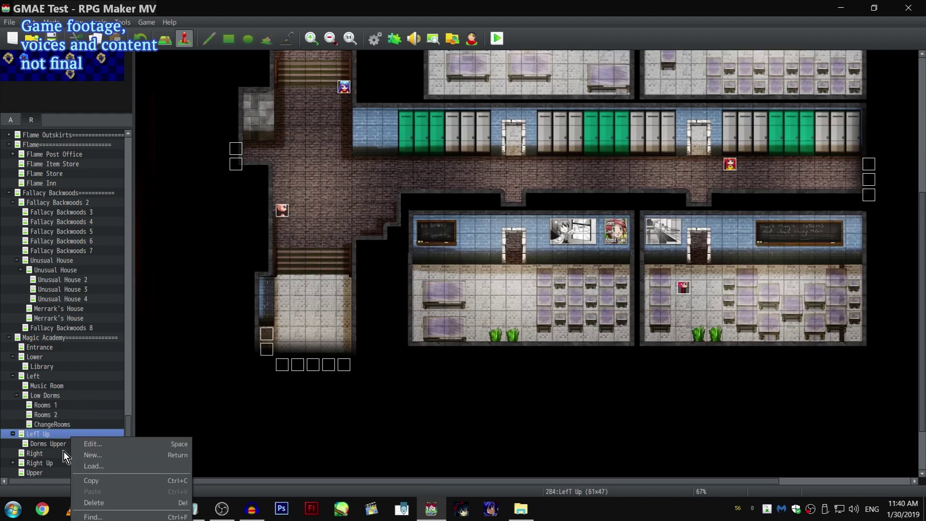
Step: View the Magic Academy's Right Up and Right maps, and select the character event in the Right map's locker corridor
right_click(50, 467)
right_click(50, 467)
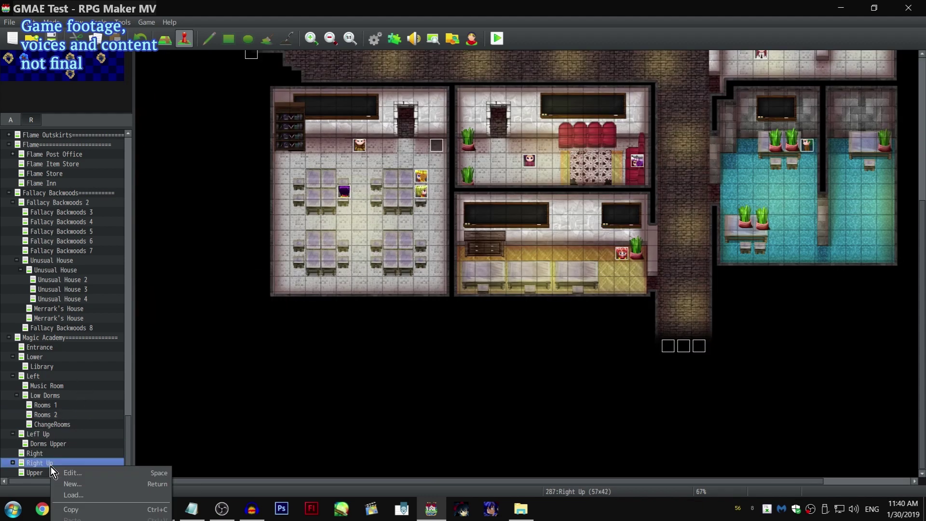
scroll(333, 381, "up", 5)
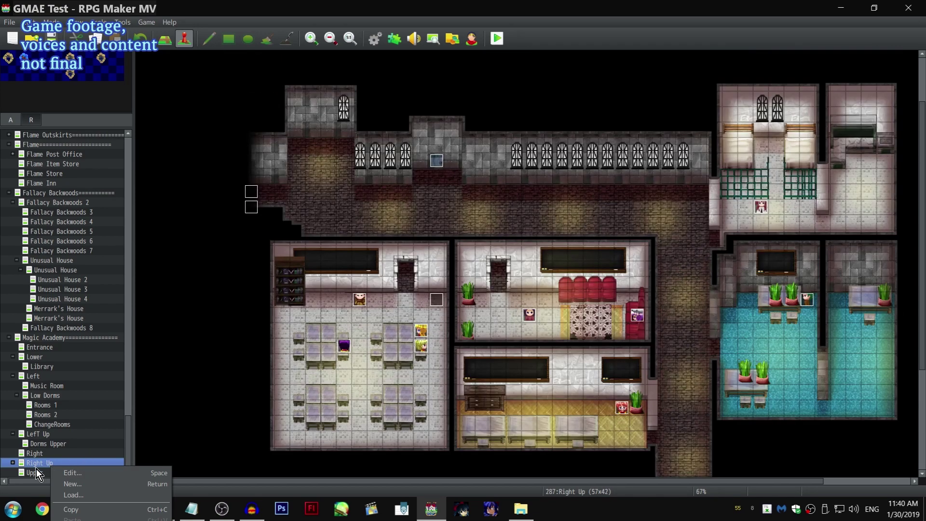
left_click(50, 453)
scroll(375, 313, "up", 3)
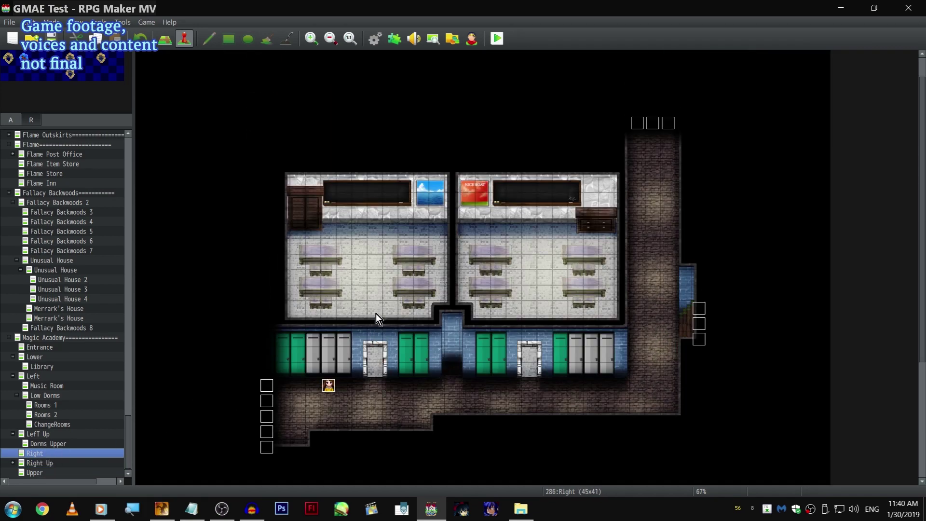
scroll(395, 326, "down", 2)
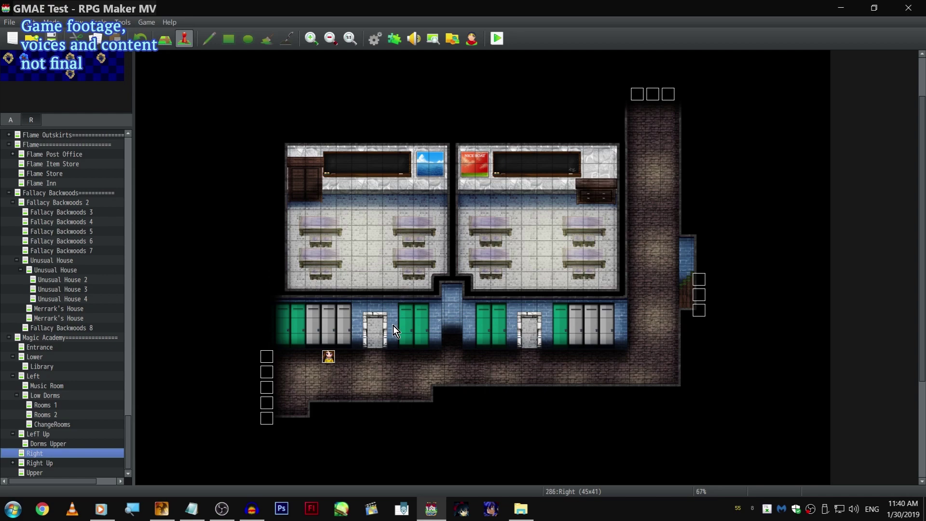
left_click(328, 357)
Step: Switch to RPG Maker XP, enlarge the map list, and view the Magic Academy's East Corridor - Upper map and lower East Corridor map
left_click(161, 509)
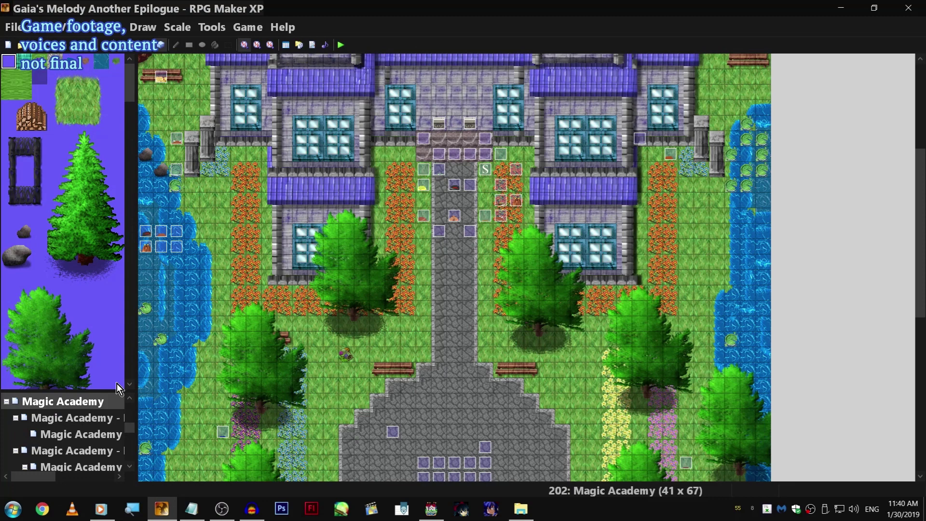
left_click_drag(114, 390, 113, 164)
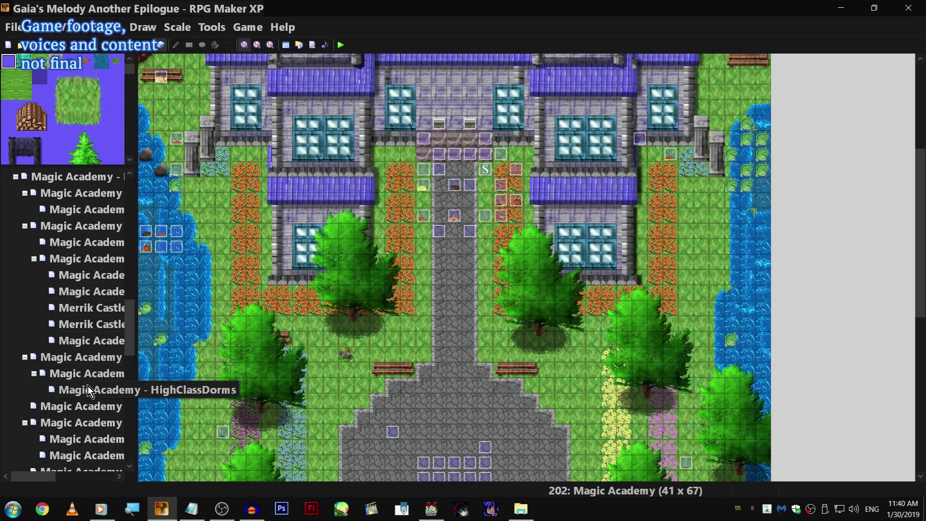
scroll(88, 386, "down", 1)
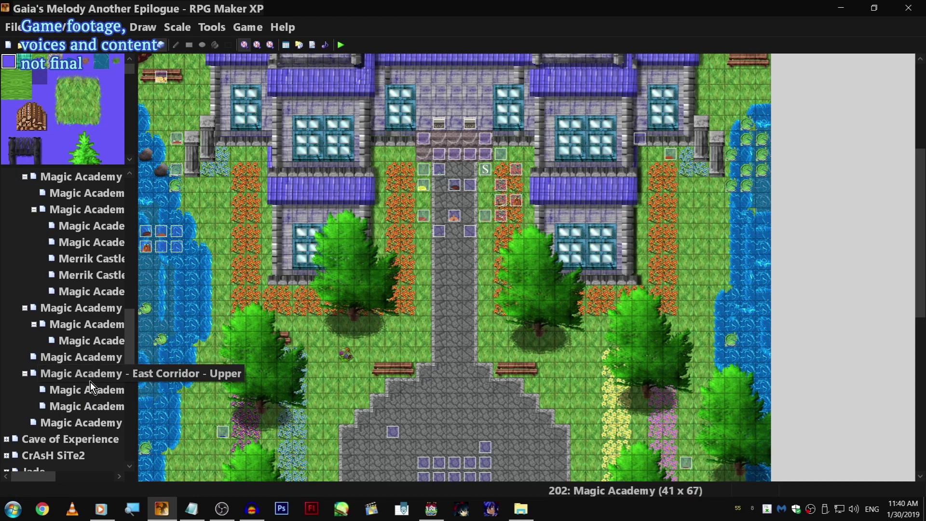
left_click(91, 374)
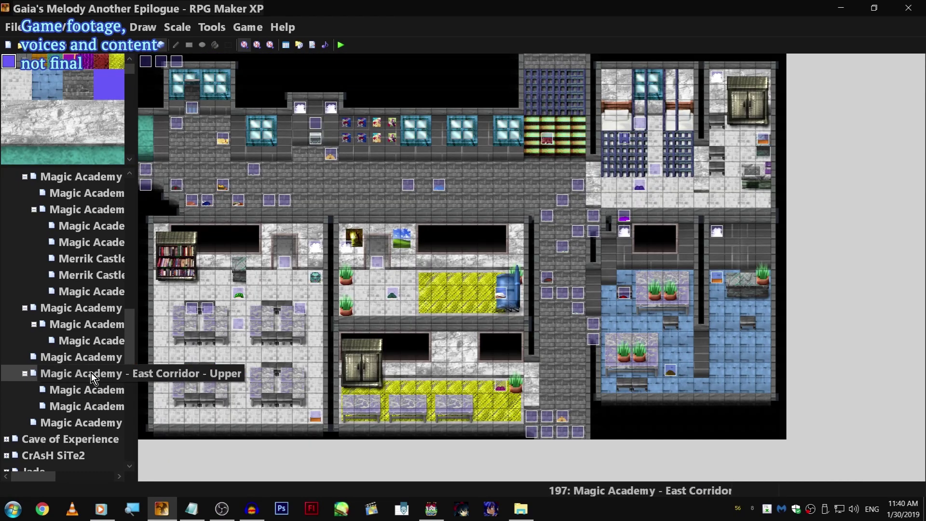
left_click(94, 365)
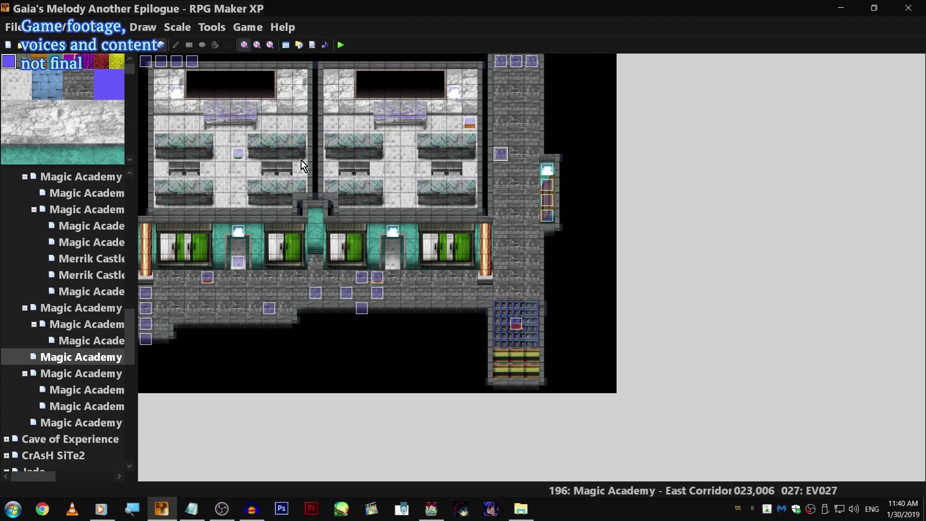
Step: Read the dialogue events at tiles 015,015 and 011,015 in the East Corridor hallway, closing both unchanged
left_click(240, 154)
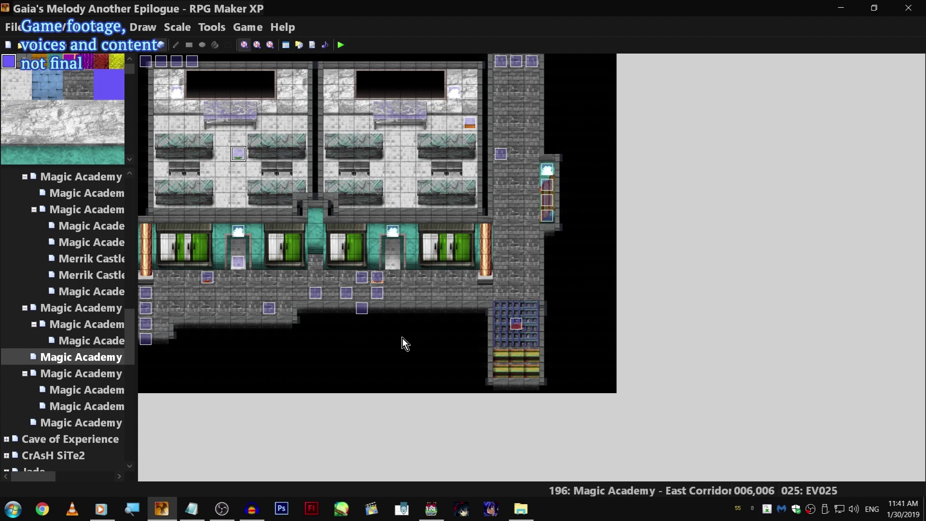
left_click(518, 325)
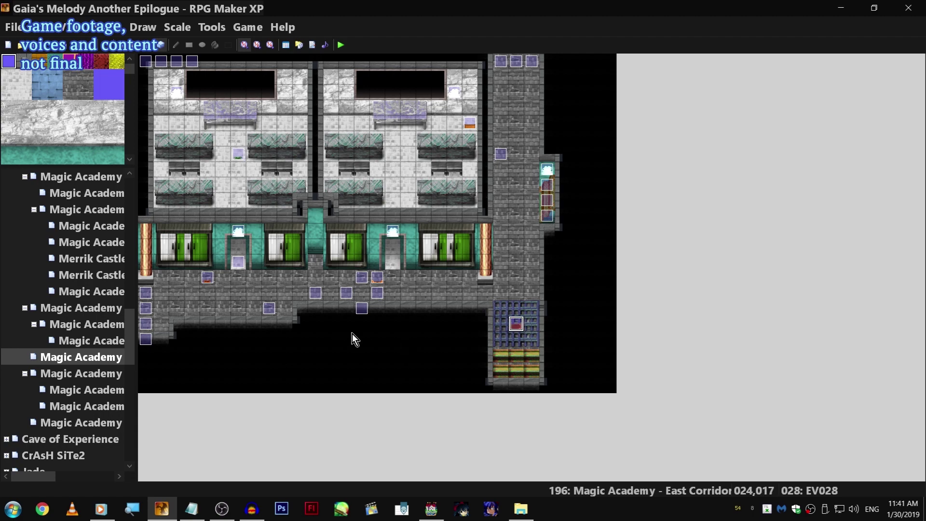
double_click(375, 294)
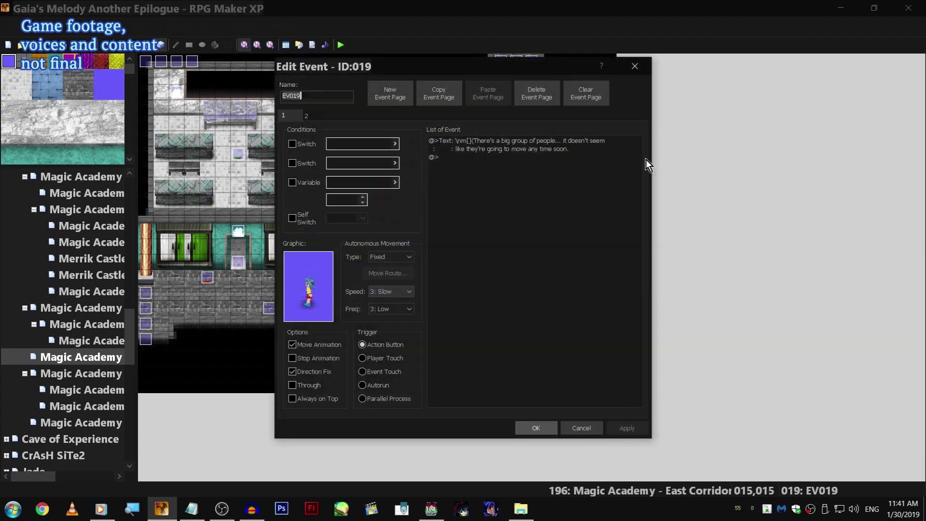
left_click(633, 71)
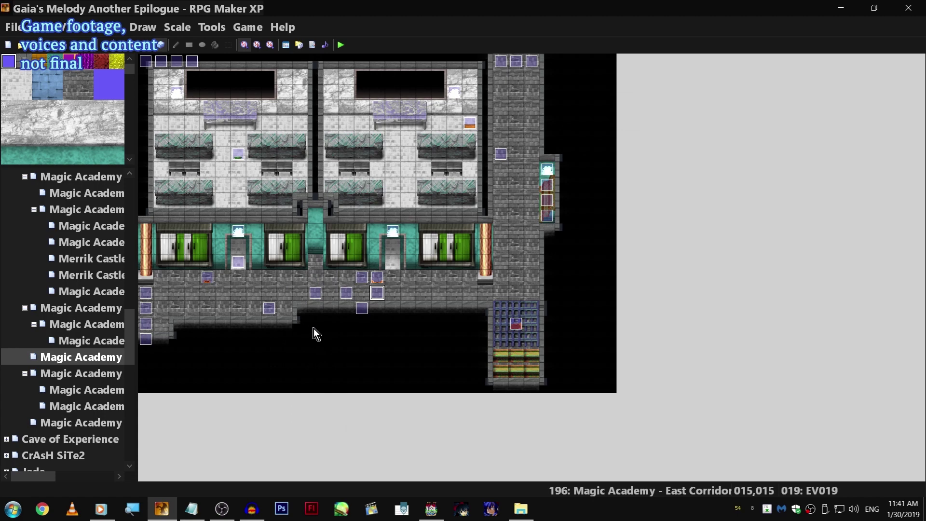
double_click(319, 294)
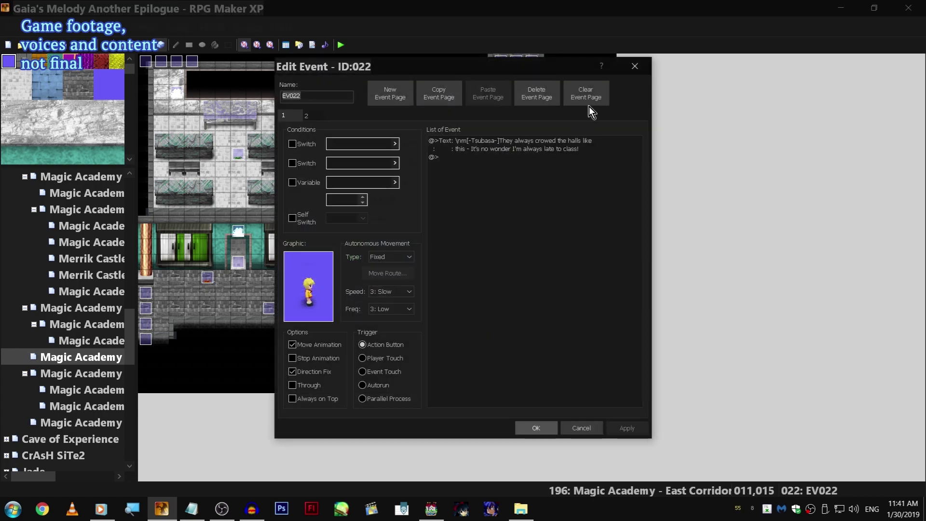
left_click(633, 60)
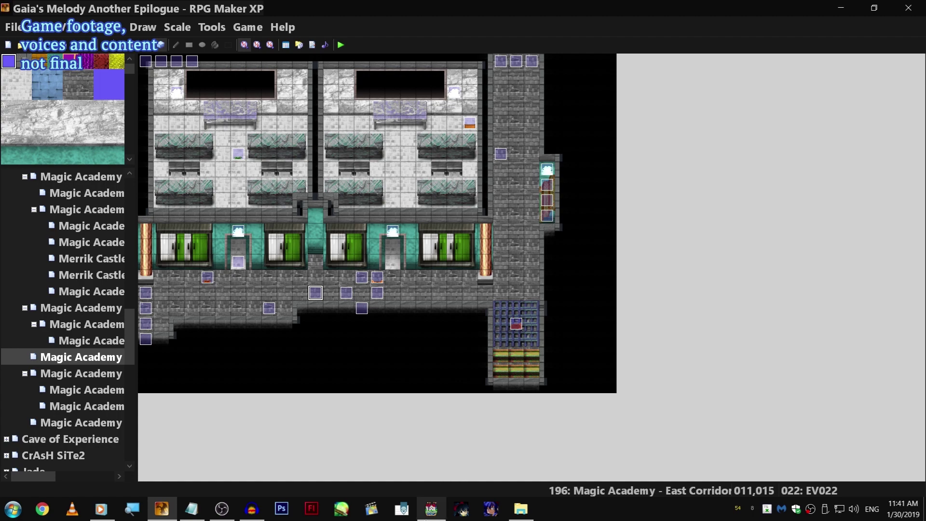
Step: Switch back to RPG Maker MV and examine the classrooms and locker corridor of the remade Right map
left_click(431, 510)
scroll(301, 393, "down", 4)
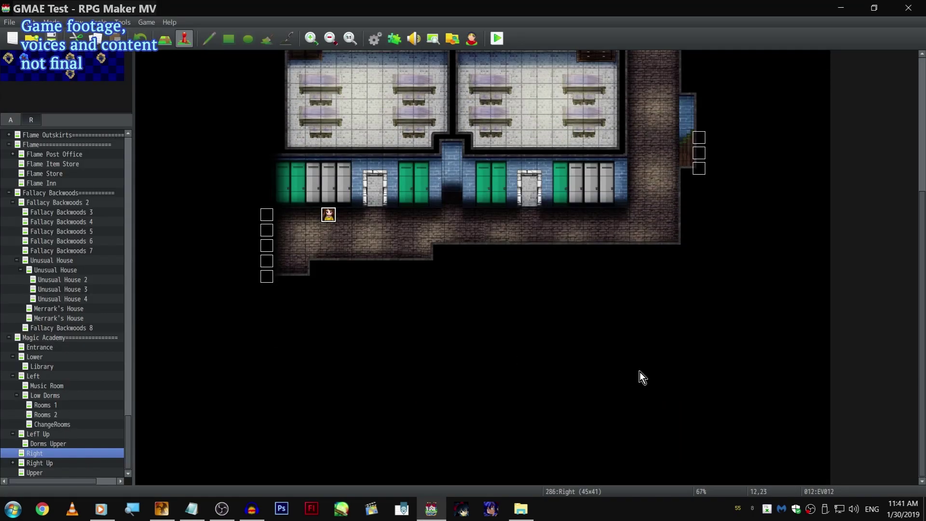
scroll(640, 372, "up", 6)
scroll(754, 365, "up", 1)
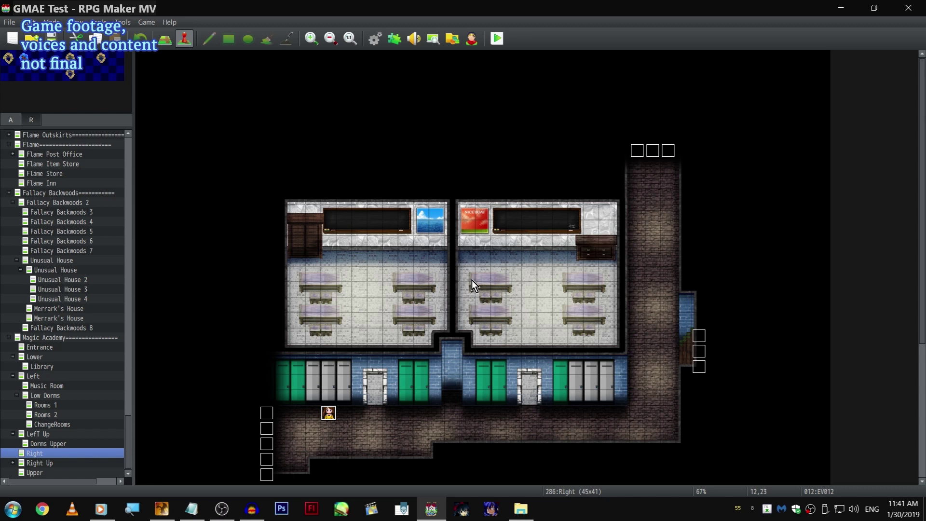
scroll(540, 270, "down", 4)
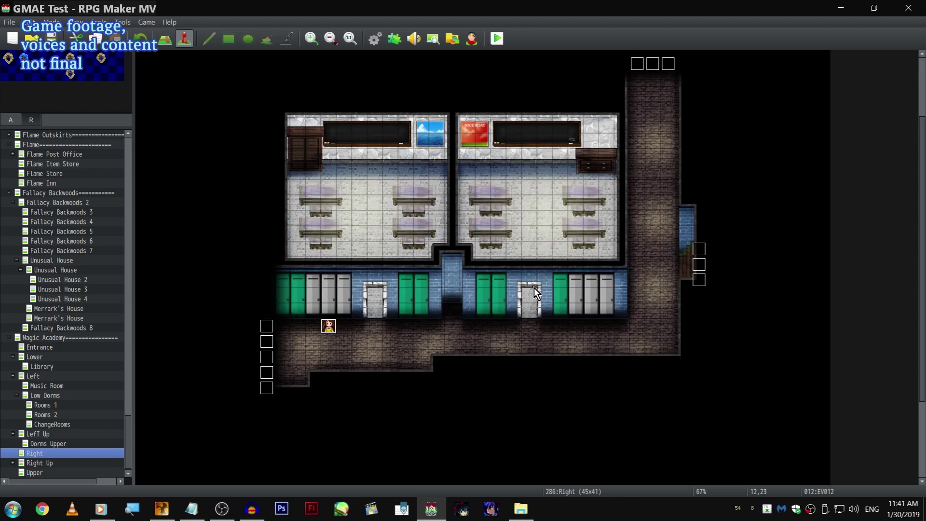
scroll(534, 287, "up", 4)
scroll(324, 227, "down", 4)
scroll(243, 242, "up", 4)
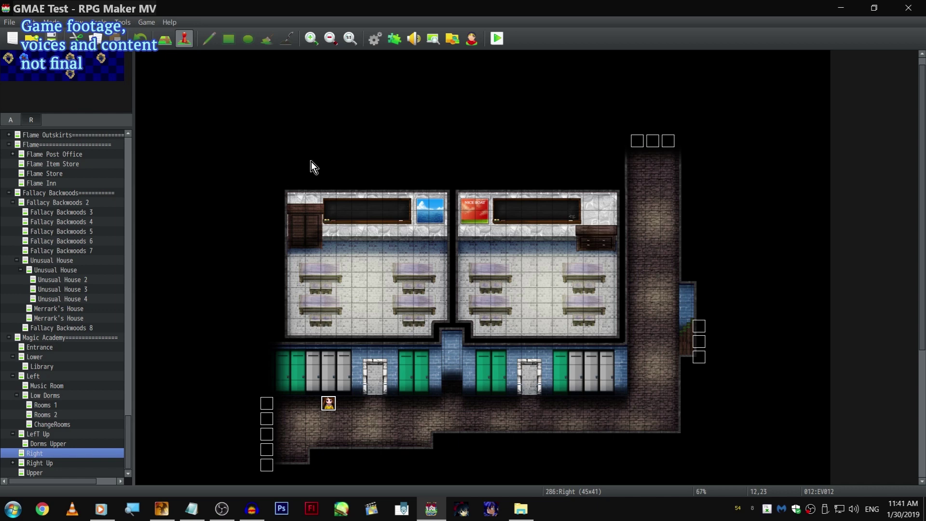
scroll(316, 260, "down", 5)
scroll(108, 404, "up", 5)
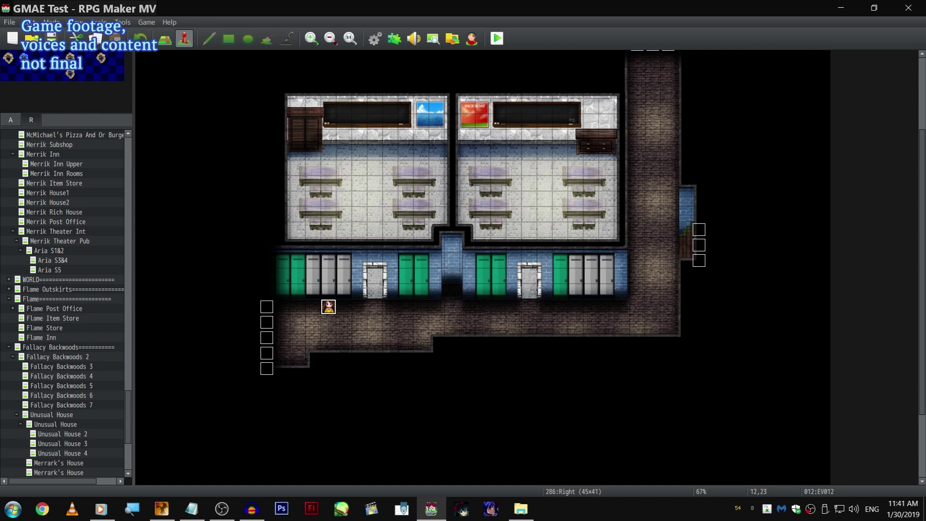
scroll(220, 128, "up", 3)
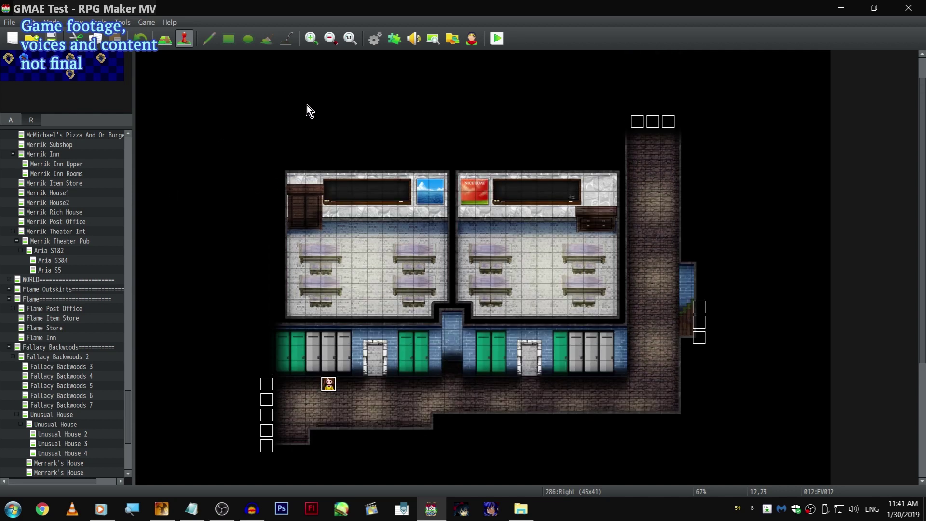
Step: Look through the project's plugins in the Plugin Manager, including SRD_PreloaderCore and MOG_Footsteps, and close it unchanged
left_click(394, 39)
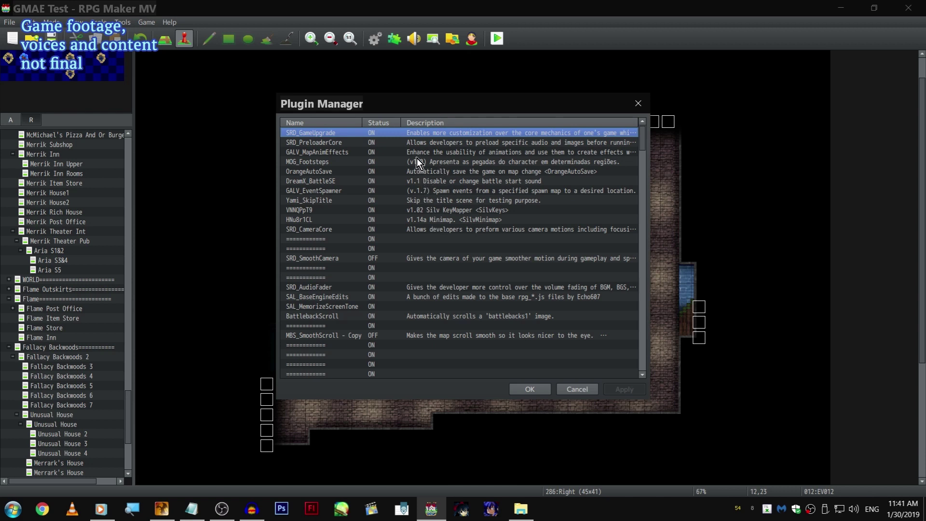
left_click(429, 142)
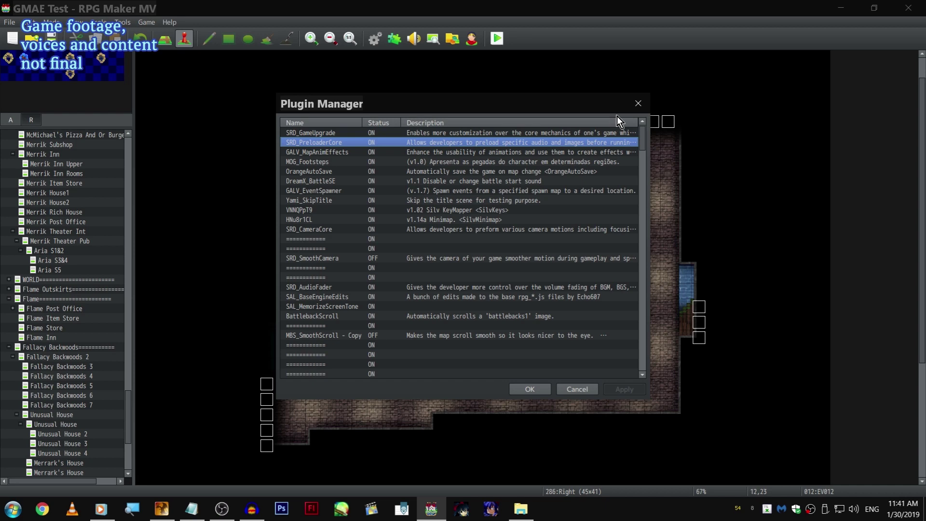
left_click(398, 201)
left_click(415, 162)
left_click(419, 142)
left_click(638, 105)
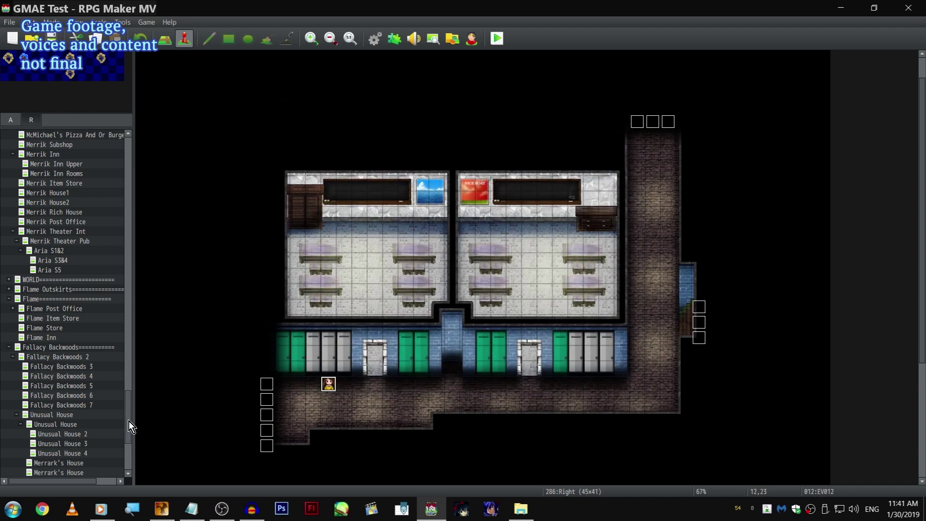
Step: Browse the map list through the Merrik Castle and Merrik City sections and view the McKayla's Gem Shop map
left_click_drag(129, 422, 128, 331)
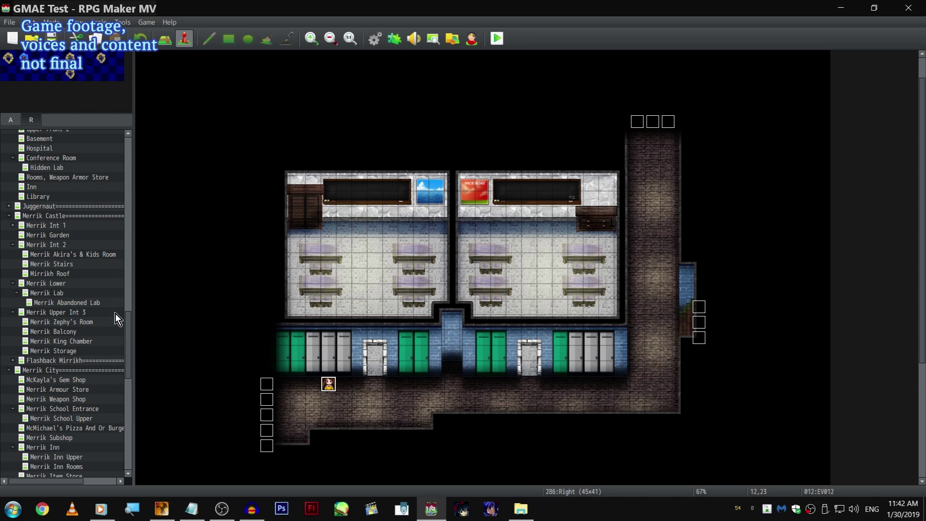
left_click_drag(129, 330, 131, 337)
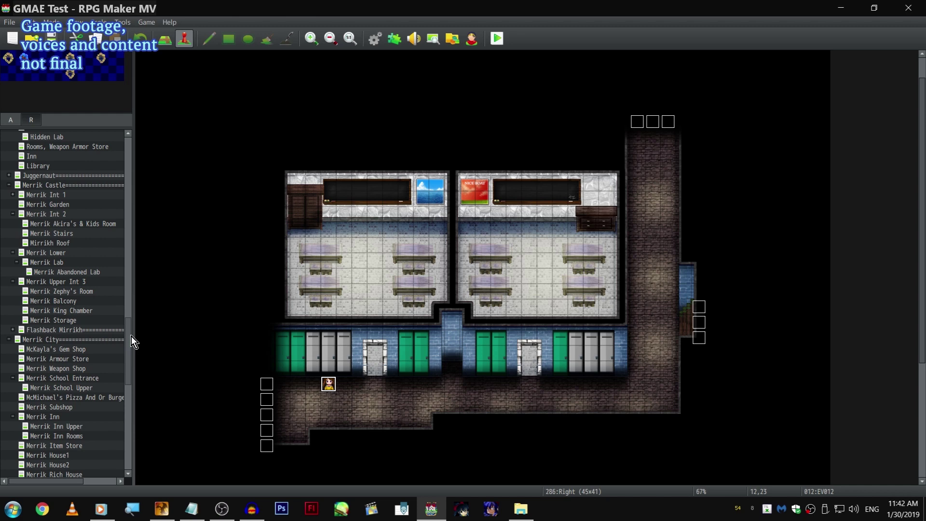
scroll(103, 332, "down", 3)
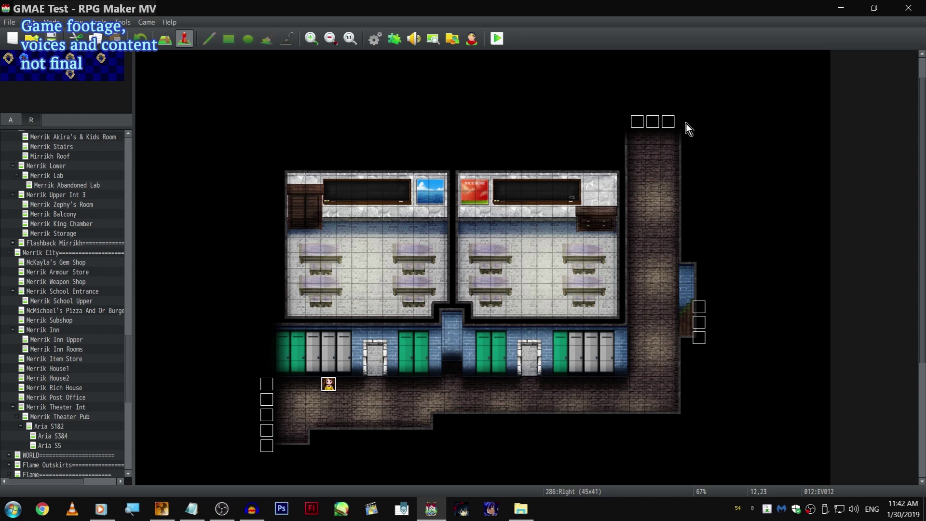
right_click(91, 263)
scroll(54, 328, "down", 4)
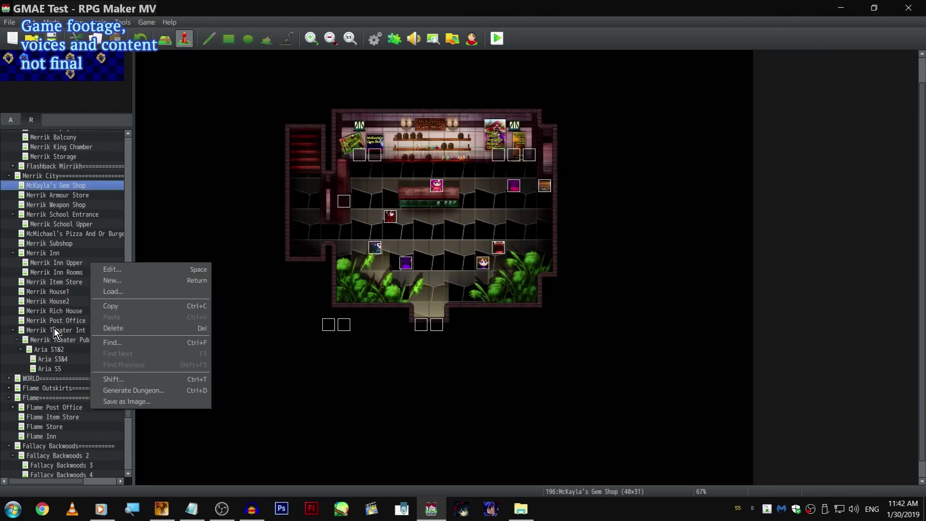
Step: View the Fallacy Backwoods 6 and Unusual House 4 maps, followed by the Magic Academy's Rooms 1 map
scroll(67, 386, "down", 1)
left_click(68, 415)
scroll(77, 427, "down", 2)
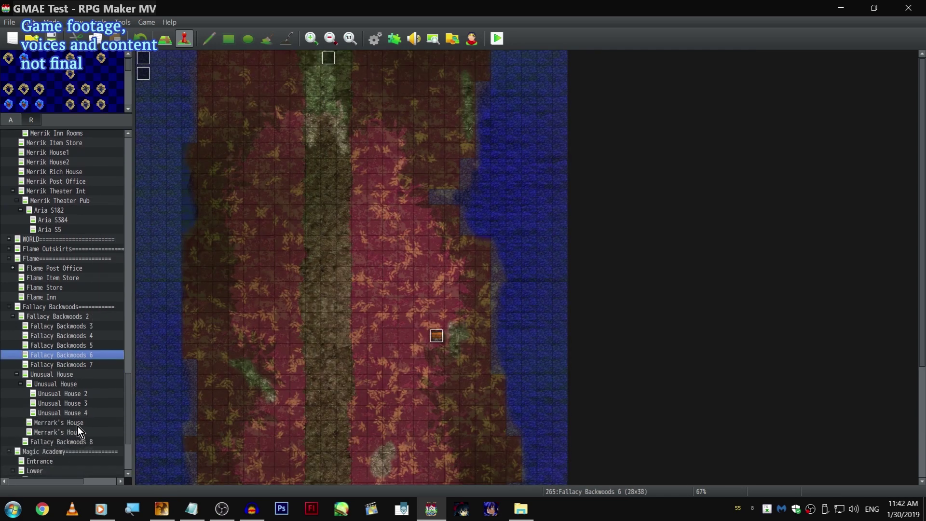
right_click(89, 417)
scroll(78, 416, "down", 4)
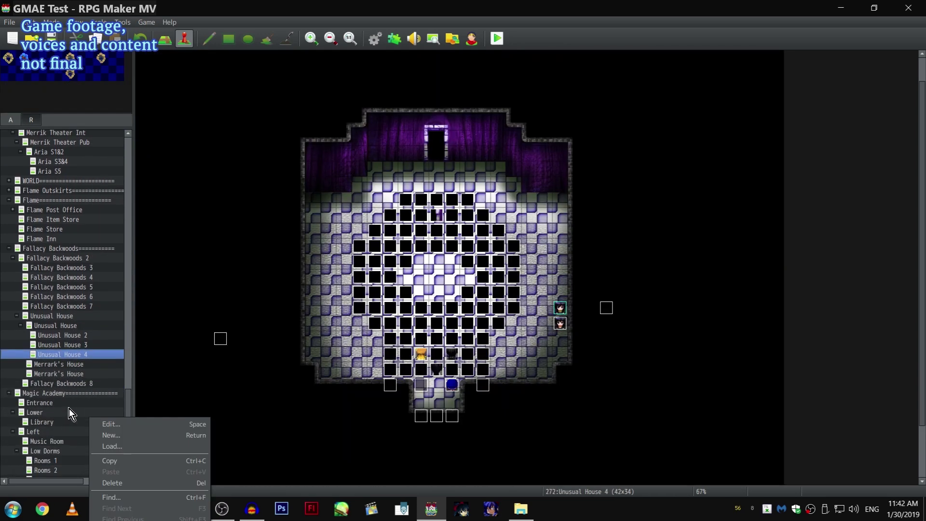
left_click(72, 404)
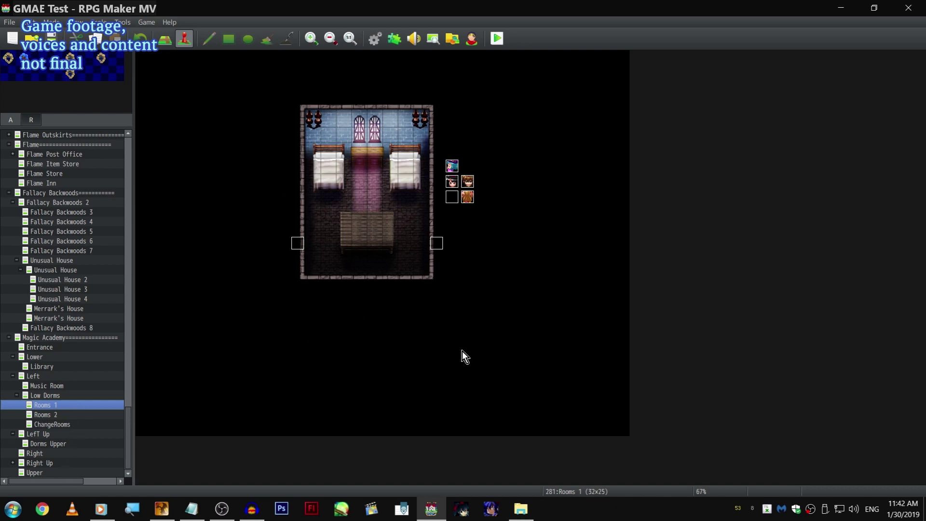
Step: View the Magic Academy's Rooms 2 and Rooms 1 maps, both Music Room classrooms, and the Library map
left_click(75, 413)
left_click(79, 407)
left_click(71, 385)
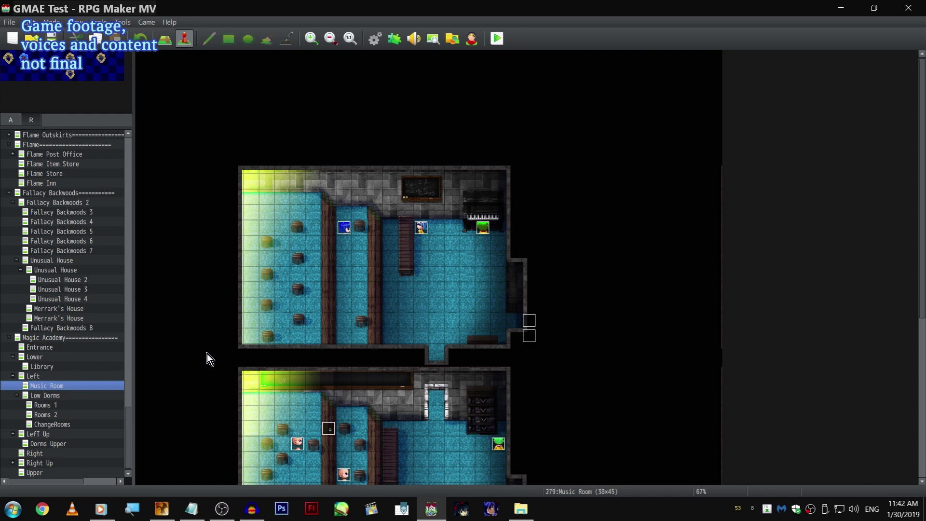
scroll(173, 352, "down", 5)
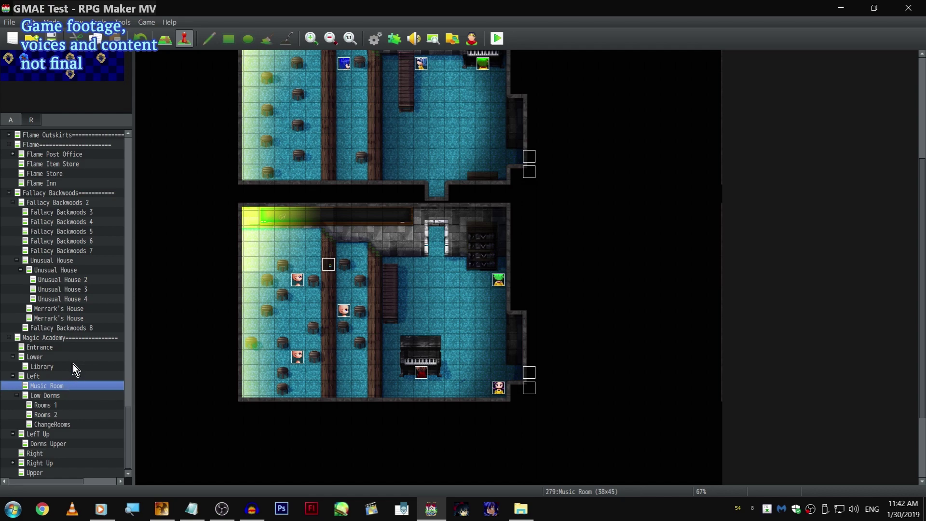
left_click(73, 368)
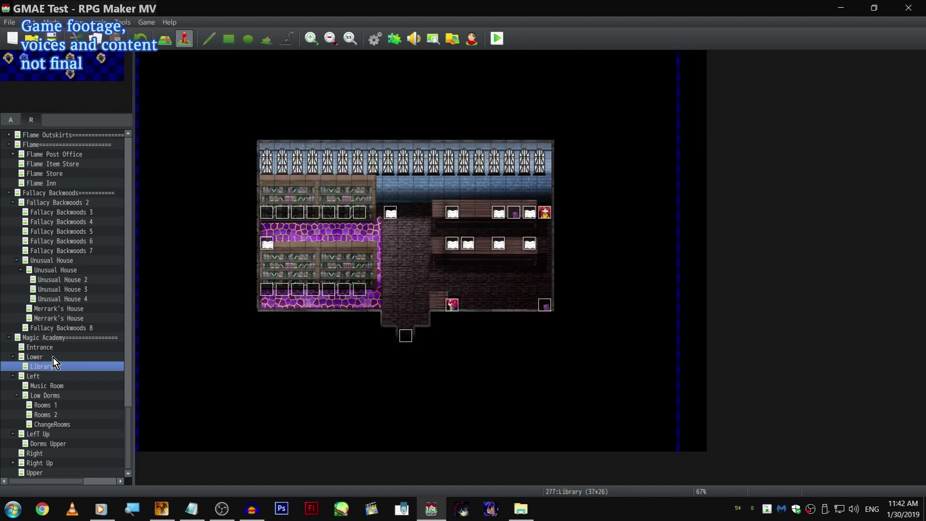
Step: Look over the Magic Academy's Lower map with its dining hall and the Upper map with its classrooms and locker corridors
right_click(54, 357)
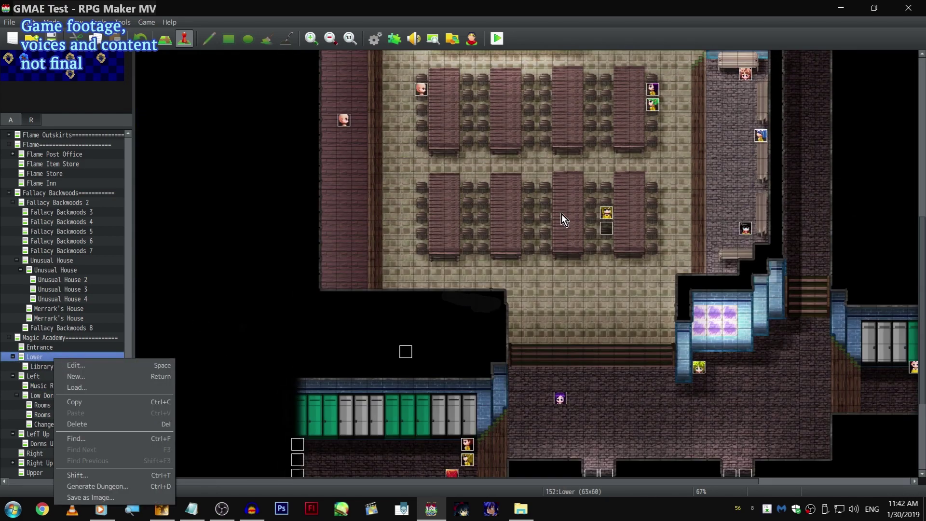
scroll(562, 197, "down", 4)
scroll(23, 470, "right", 2)
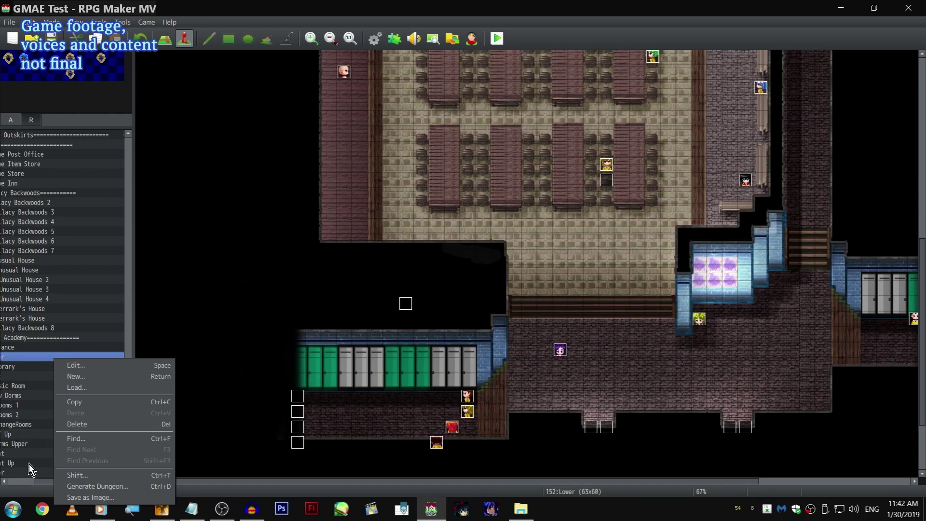
left_click(29, 478)
right_click(29, 474)
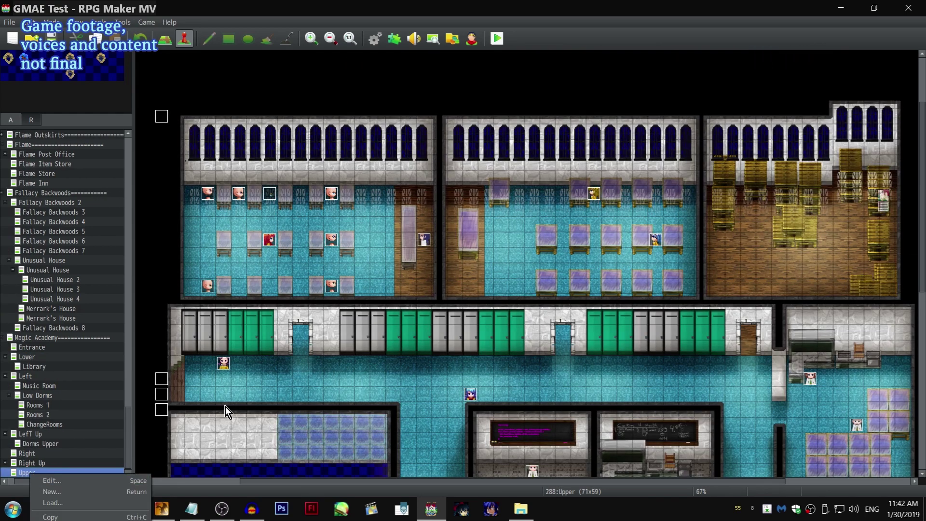
scroll(510, 173, "down", 8)
scroll(364, 140, "up", 4)
Step: Set the player's starting position at tile 22,28 in the Upper map's corridor and launch a playtest
right_click(344, 145)
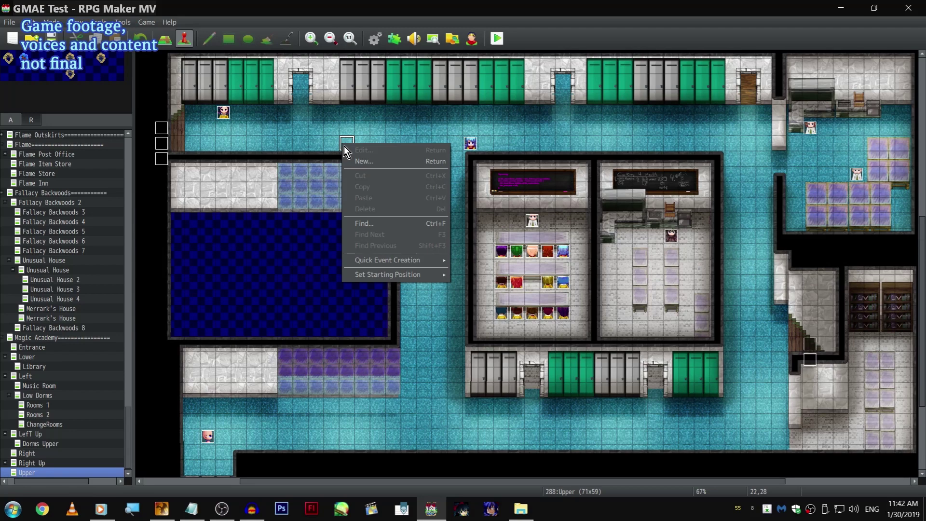
mouse_move(427, 279)
left_click(468, 272)
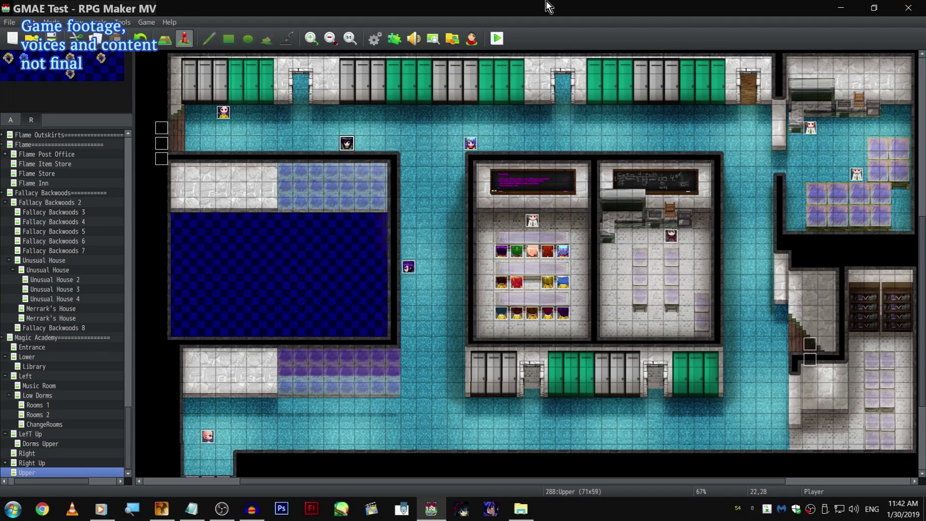
left_click(497, 38)
left_click(417, 278)
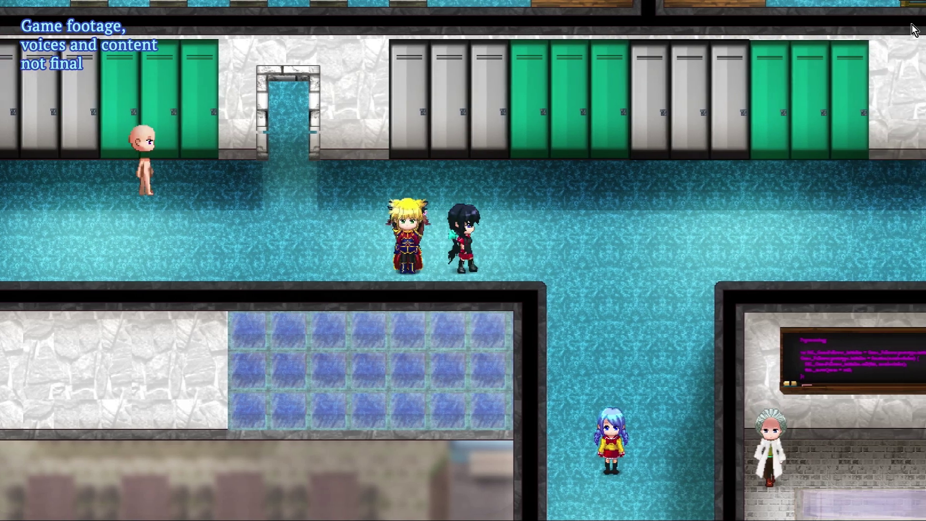
Step: Bring up the party menu in the running game and enter its Options screen
key("Escape")
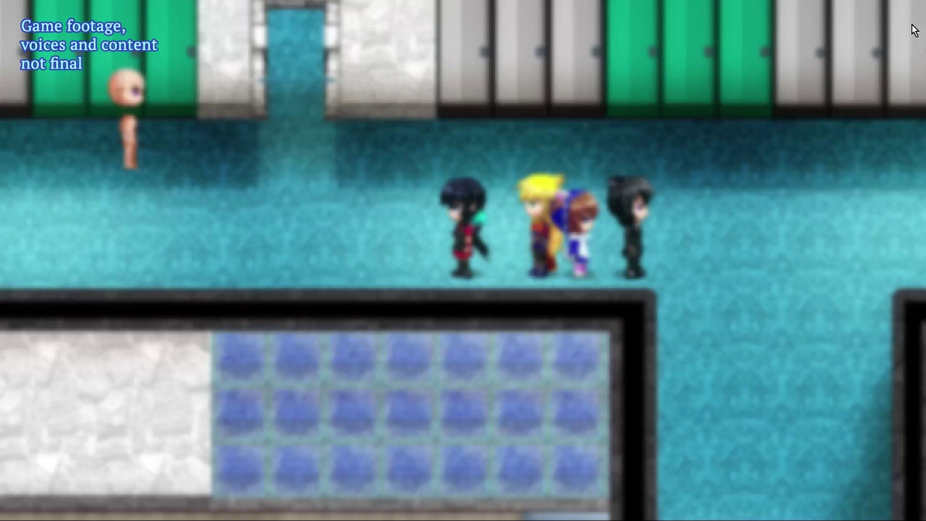
key("Down")
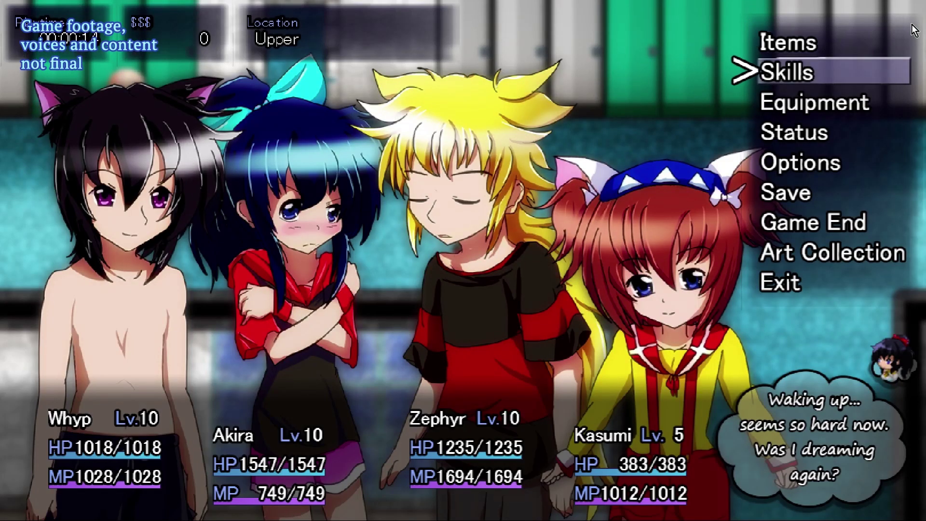
key("Down")
key("Down")
key("Down")
key("Down")
key("Down")
key("Up")
key("Up")
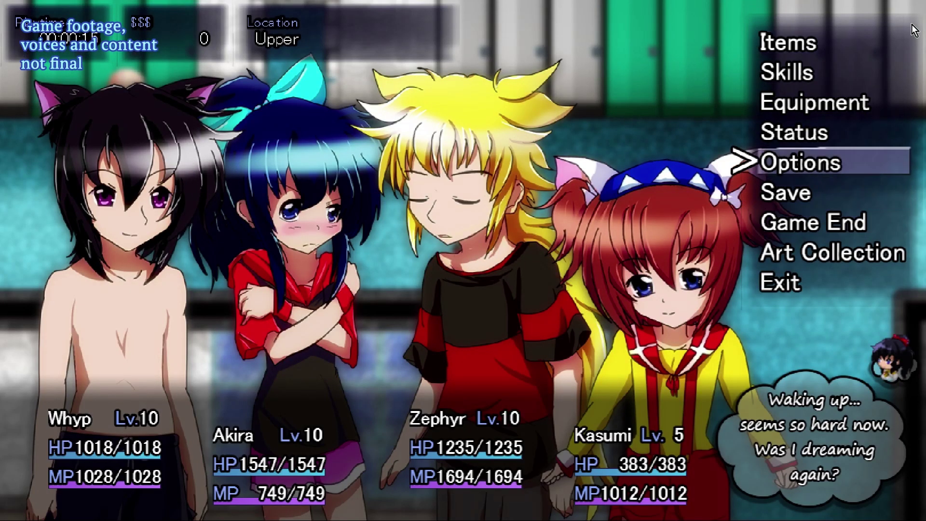
key("Return")
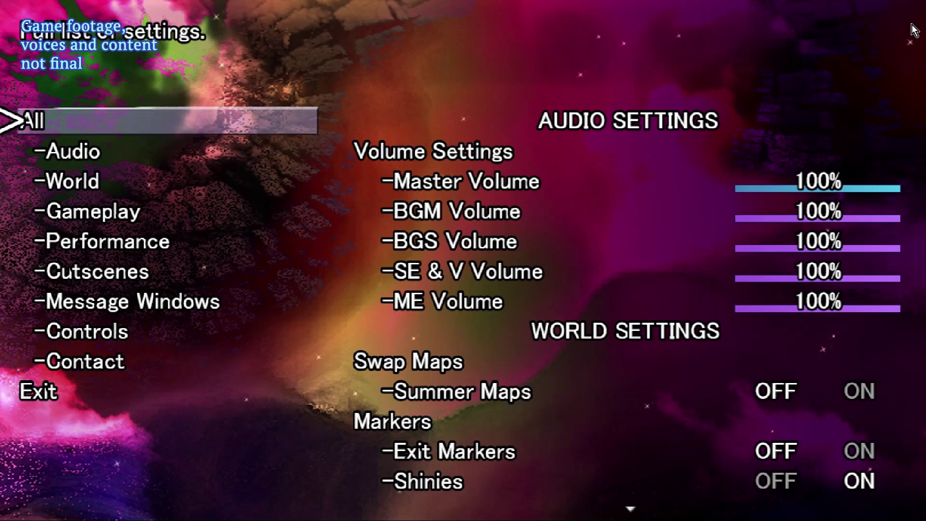
Step: Browse the settings categories from All through Audio, Gameplay and Performance, and return to All
key("Up")
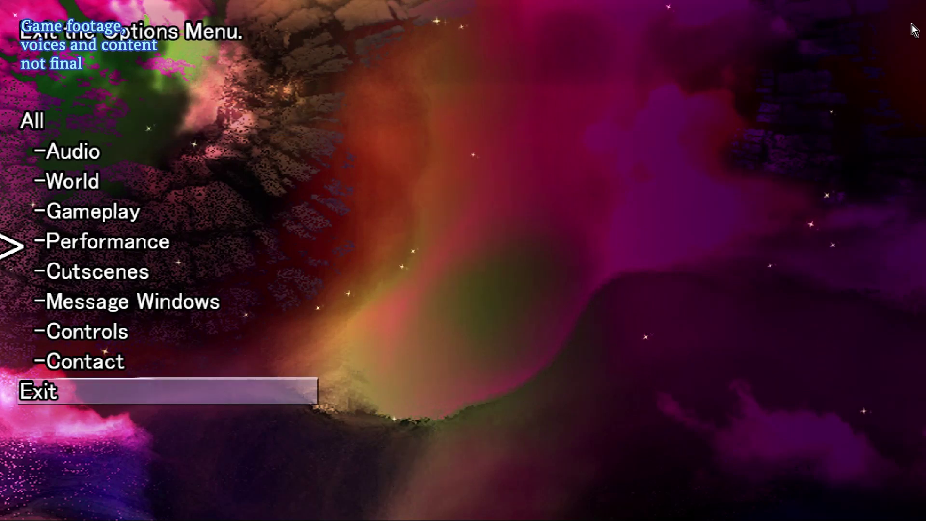
key("Down")
key("Down")
key("Up")
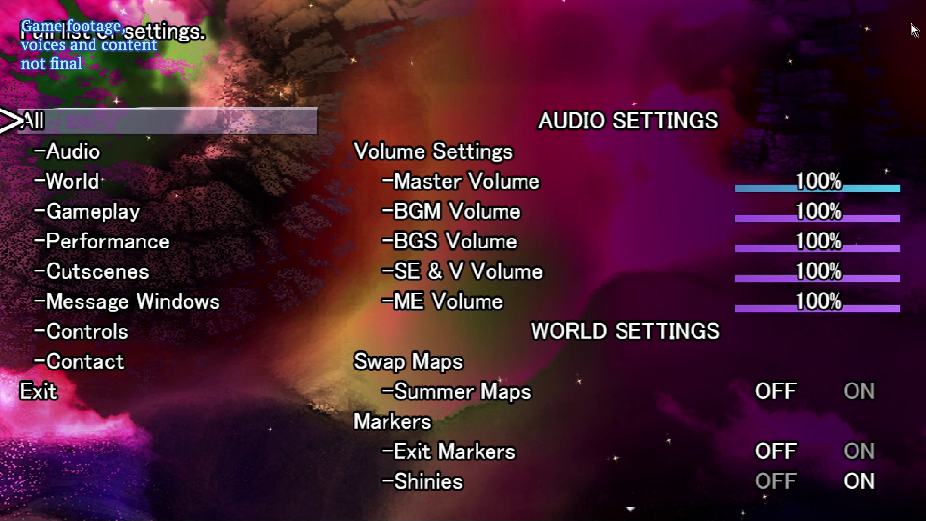
key("Down")
key("Down")
key("Down")
key("Down")
key("Down")
key("Down")
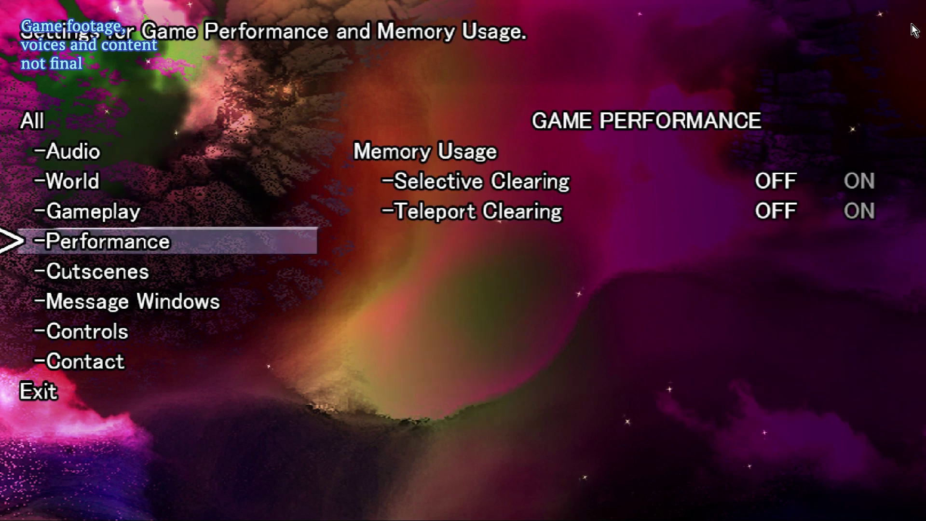
key("Up")
key("Up")
key("Up")
key("Up")
key("Up")
key("Up")
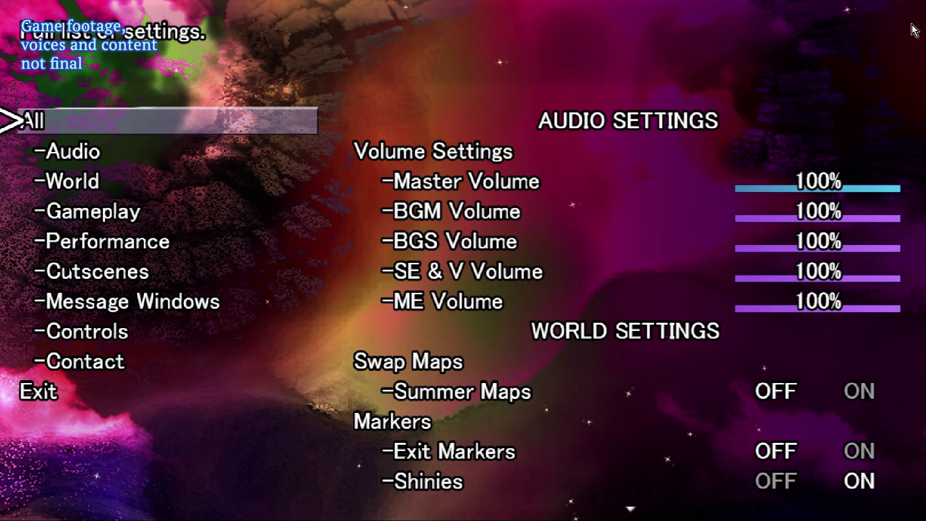
key("Down")
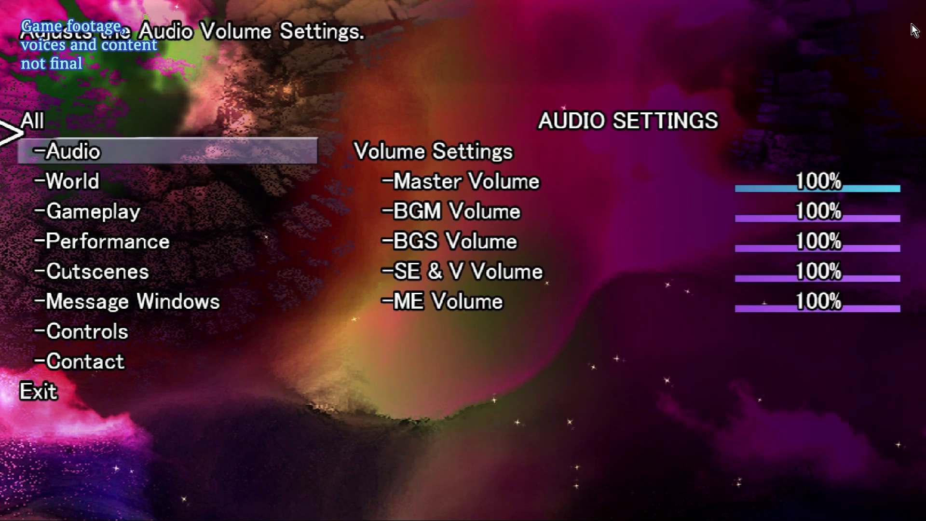
key("Up")
Step: Enter the full settings list and look through the audio volume options, ending on Master Volume
key("Return")
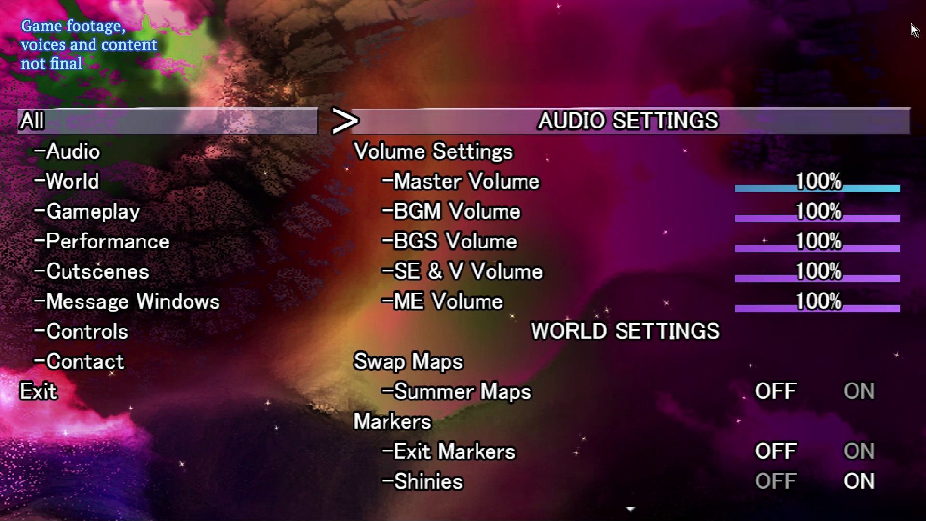
key("Down")
key("Down")
key("Down")
key("Down")
key("Down")
key("Down")
key("Up")
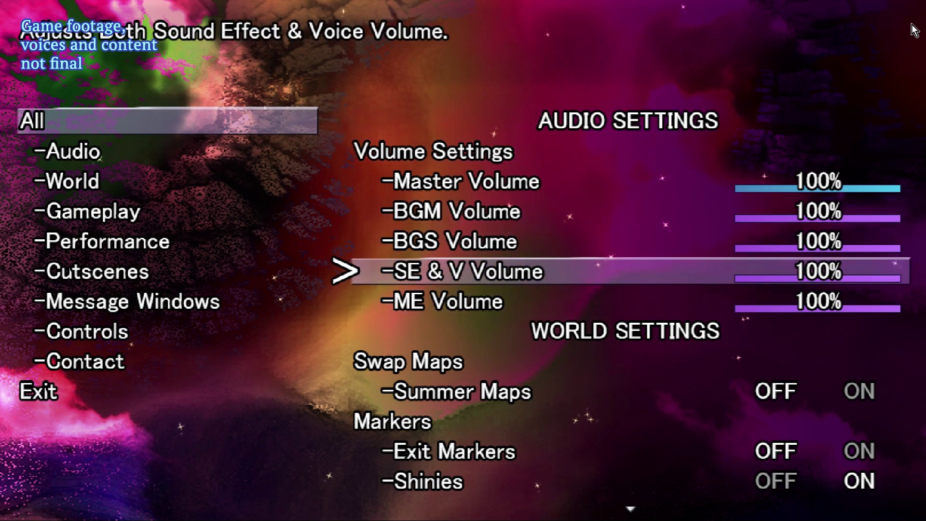
key("Up")
key("Up")
key("Up")
key("Up")
key("Down")
key("Down")
key("Up")
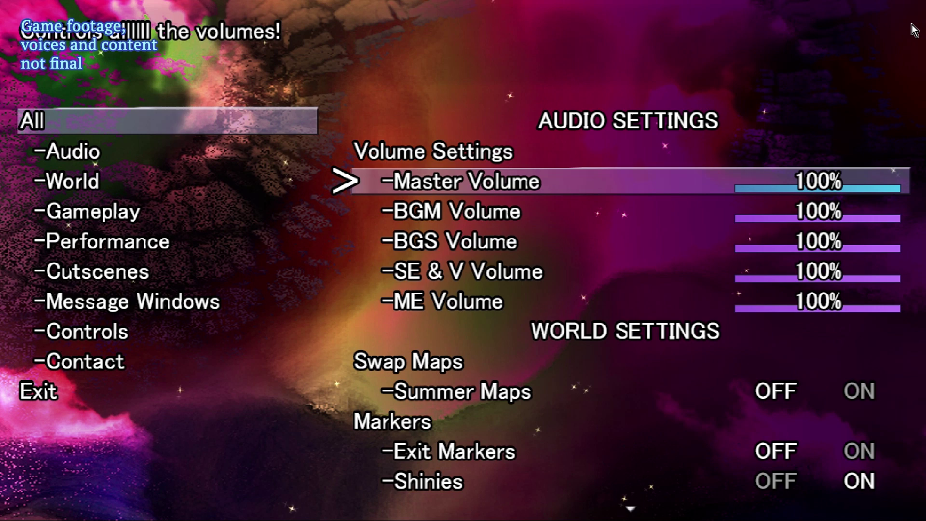
Step: Try lowering the Master Volume and bring it back up to 100%
key("Left")
key("Left")
key("Left")
key("Right")
key("Right")
key("Right")
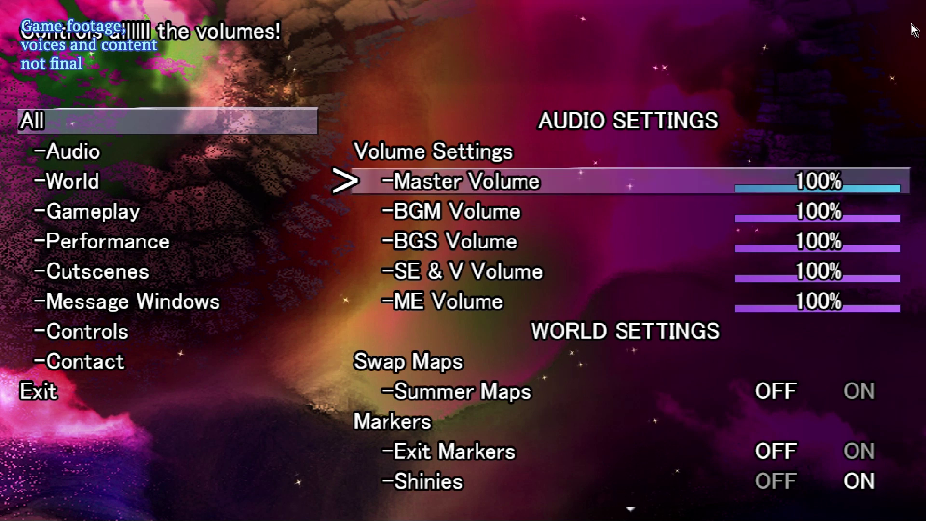
Step: Examine the Swap Maps section of World Settings and read the description of the Summer Maps option
key("Down")
key("Down")
key("Down")
key("Down")
key("Down")
key("Down")
key("Down")
key("Down")
key("Down")
key("Down")
key("Up")
key("Up")
key("Up")
key("Up")
key("Up")
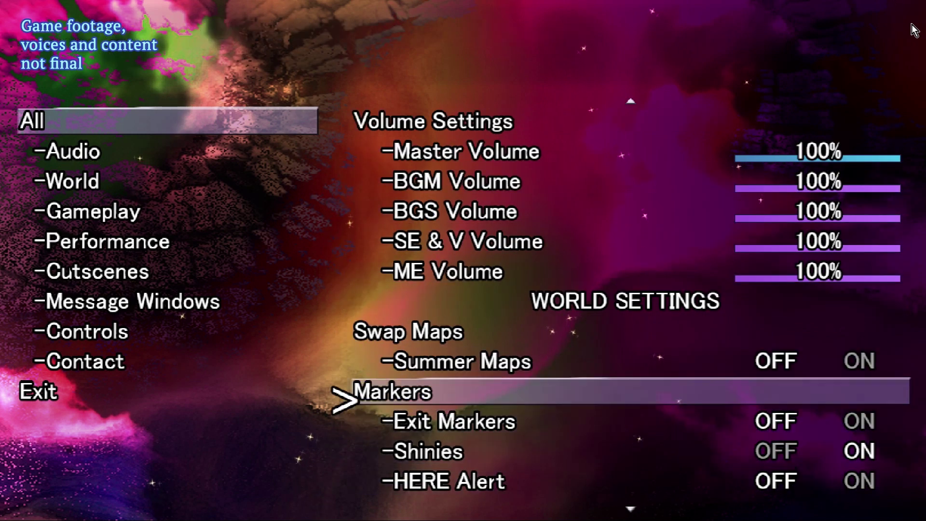
key("Down")
key("Down")
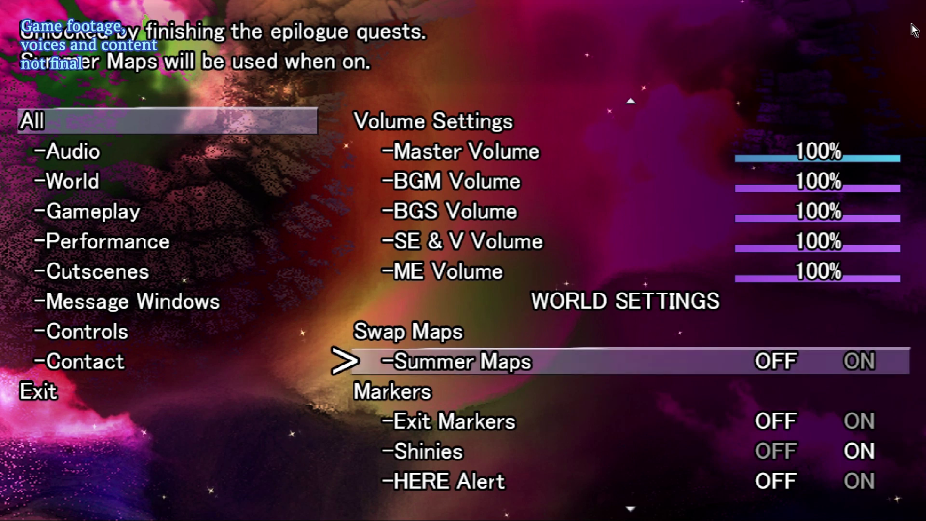
key("Up")
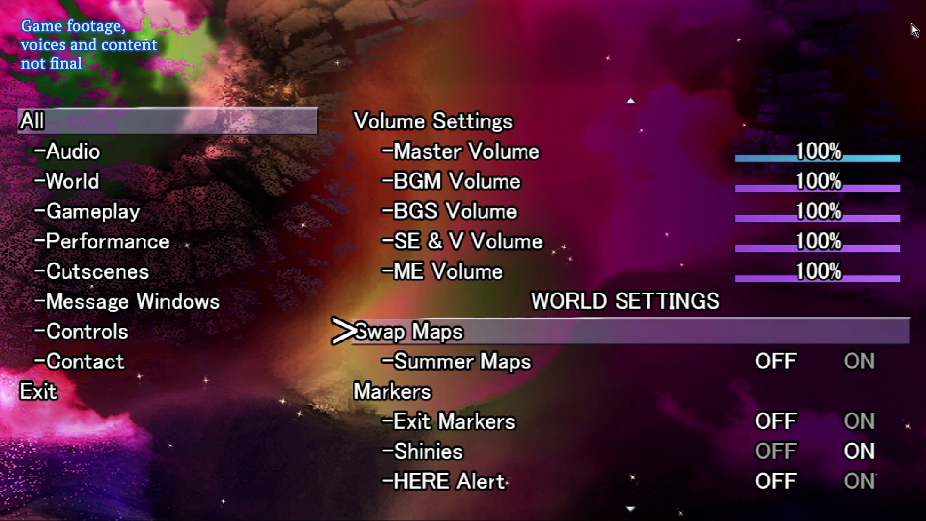
key("Down")
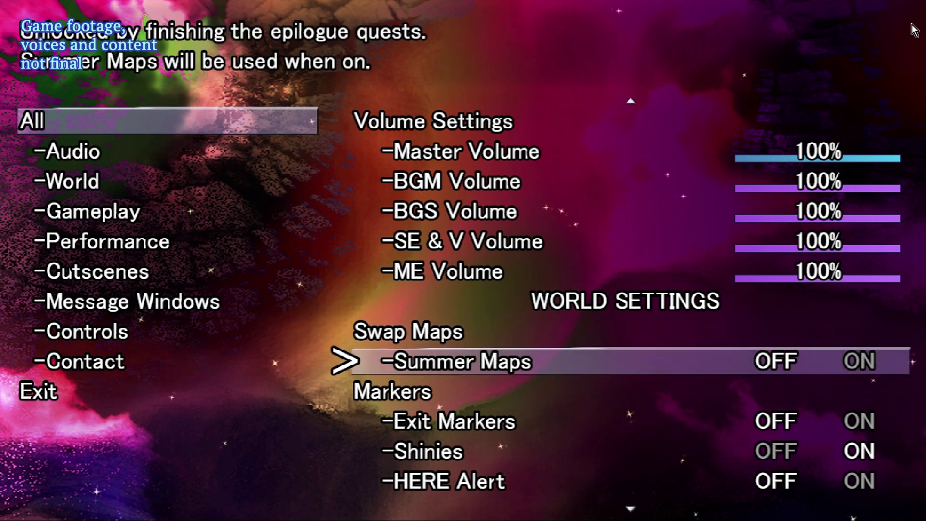
key("Down")
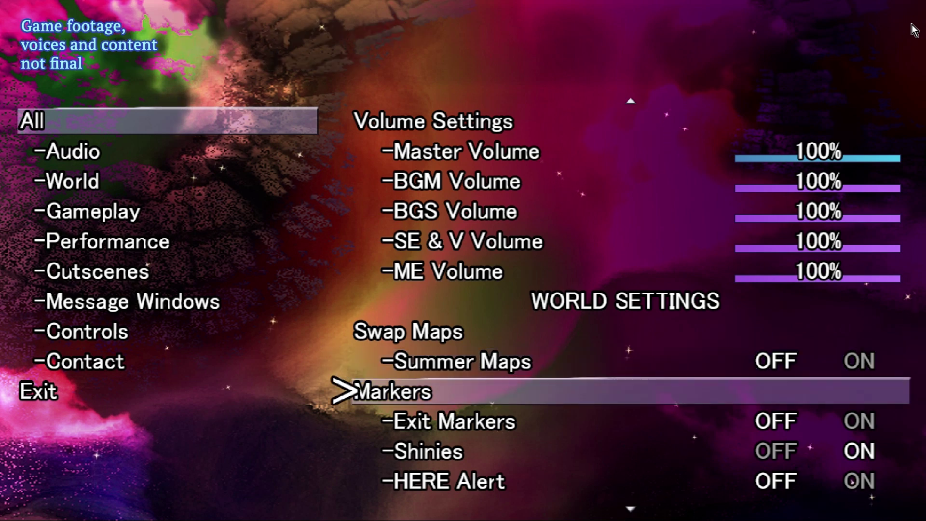
key("Up")
Step: Look through the Markers and Minimap sections of World Settings, returning to the Shinies option
key("Down")
key("Down")
key("Down")
key("Down")
key("Down")
key("Down")
key("Down")
key("Down")
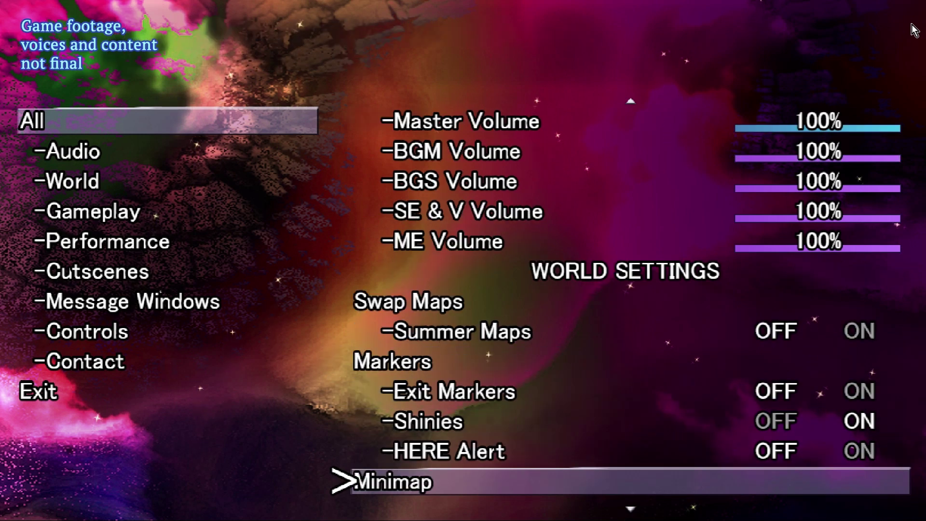
key("Up")
key("Up")
key("Up")
key("Up")
key("Up")
key("Down")
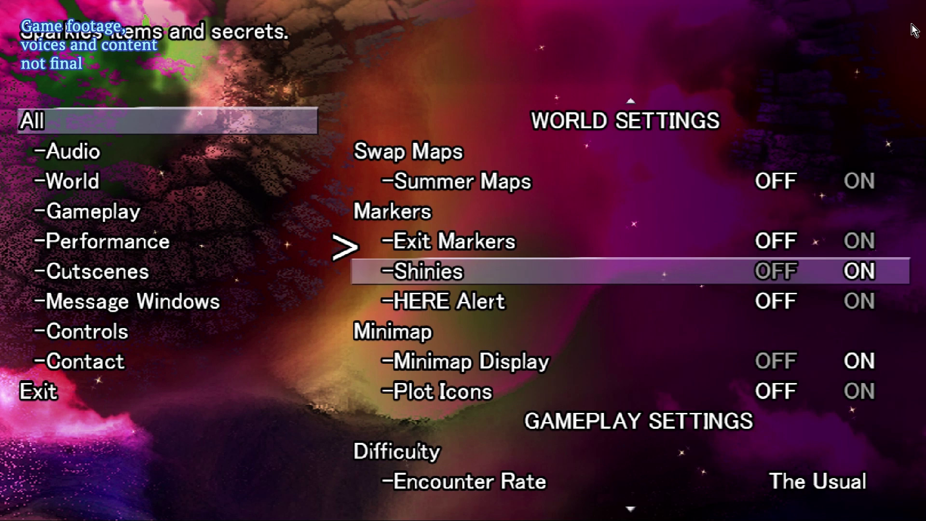
Step: Read the descriptions of the HERE Alert, Shinies and Exit Markers options
key("Down")
key("Down")
key("Up")
key("Up")
key("Up")
key("Up")
key("Down")
key("Down")
key("Down")
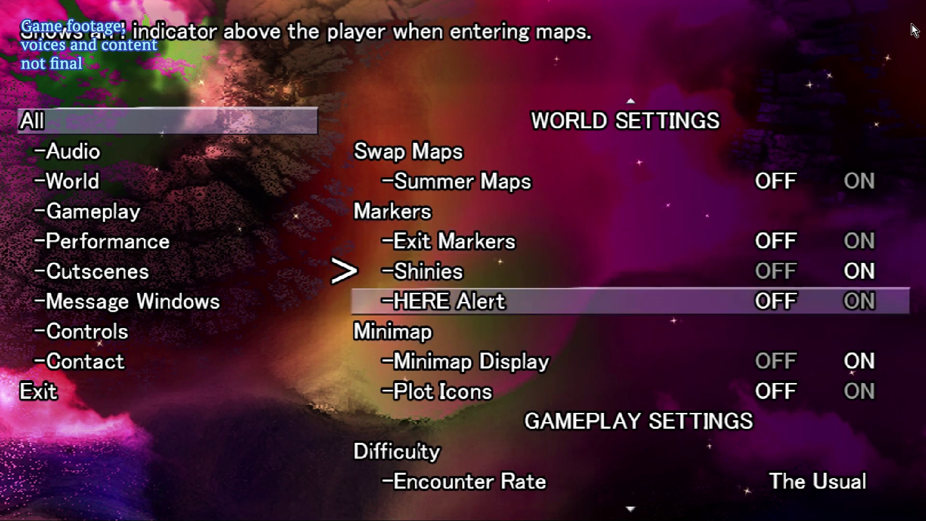
key("Down")
key("Up")
key("Up")
key("Up")
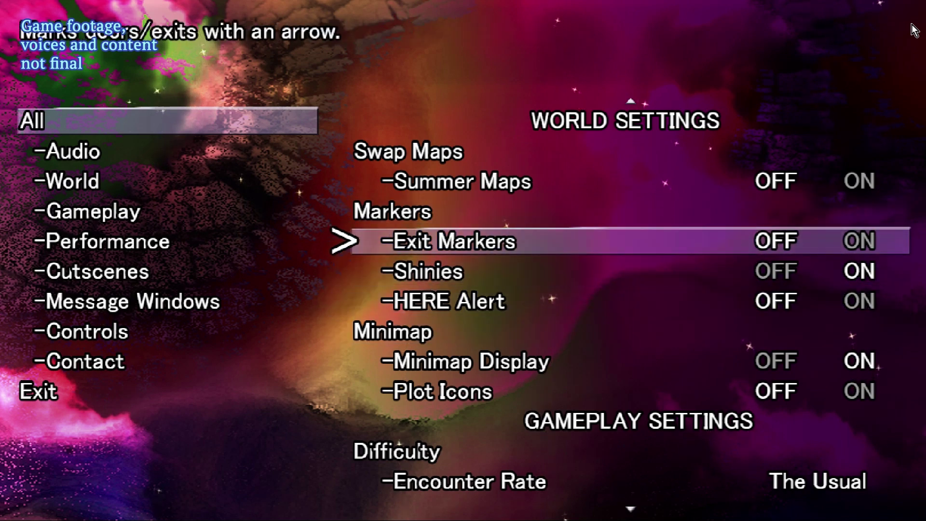
Step: Revisit the HERE Alert and Shinies descriptions and read the one for Minimap Display
key("Down")
key("Down")
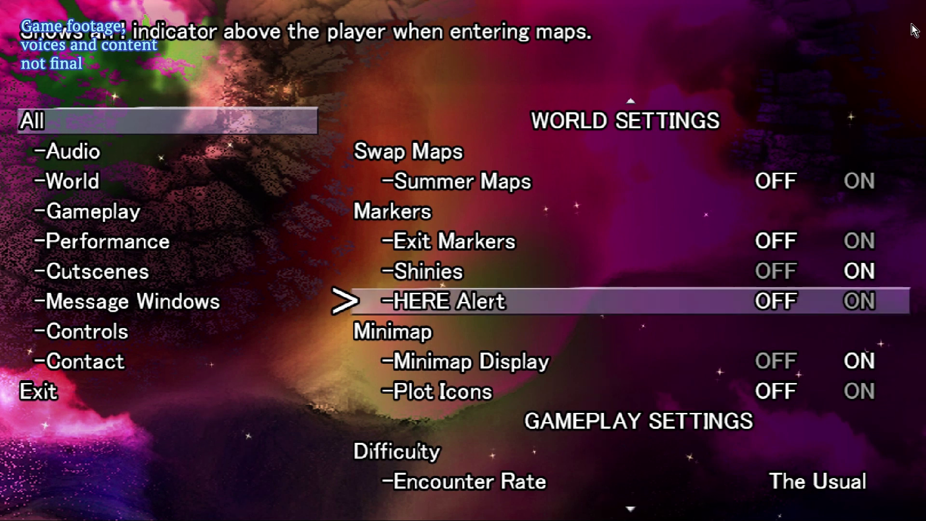
key("Up")
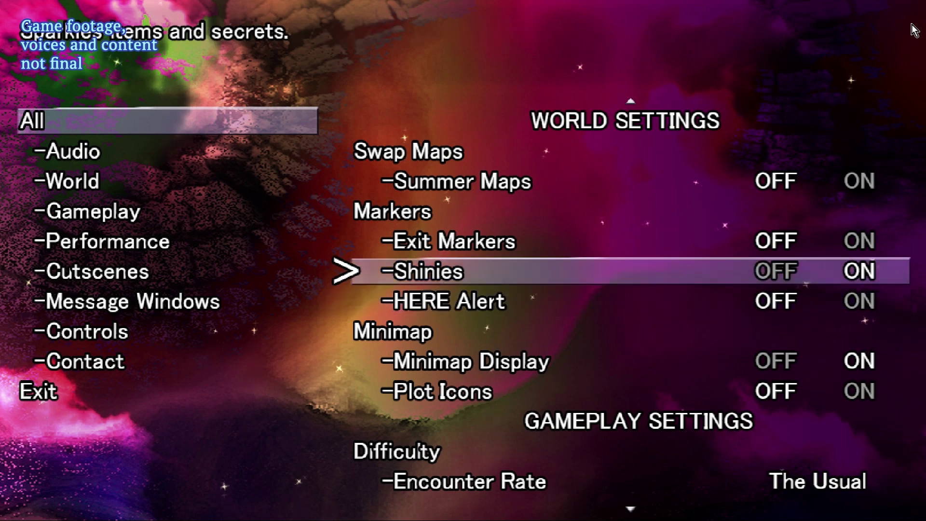
key("Down")
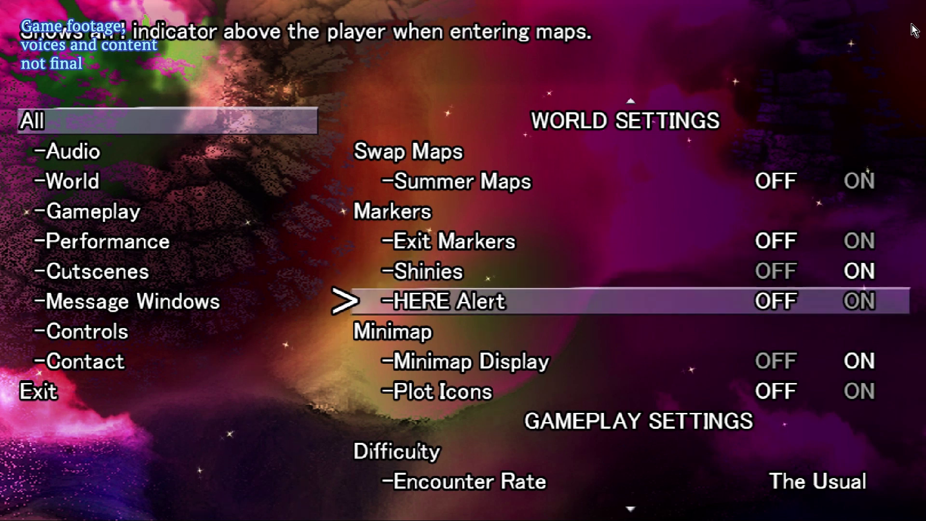
key("Down")
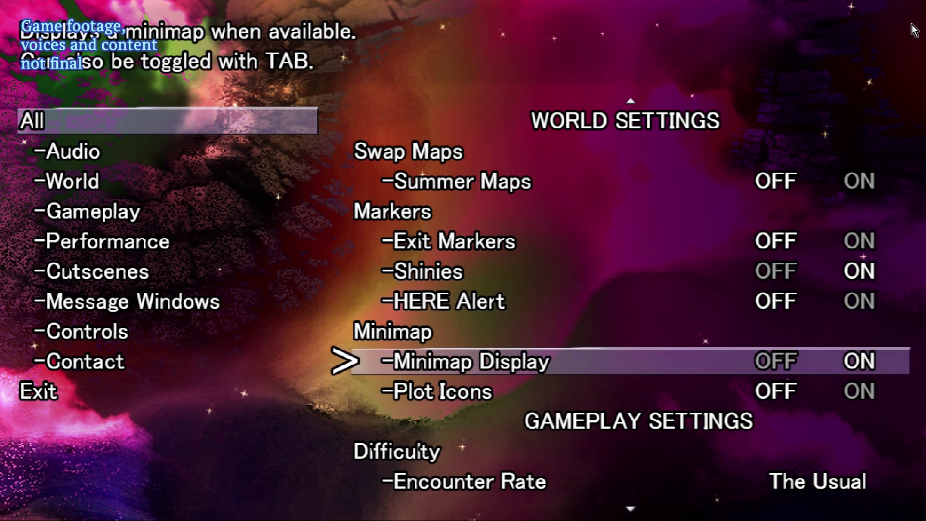
Step: Look through the Gameplay Settings down to AutoSave and read the description of the Help Notification option
key("Down")
key("Down")
key("Down")
key("Down")
key("Down")
key("Down")
key("Down")
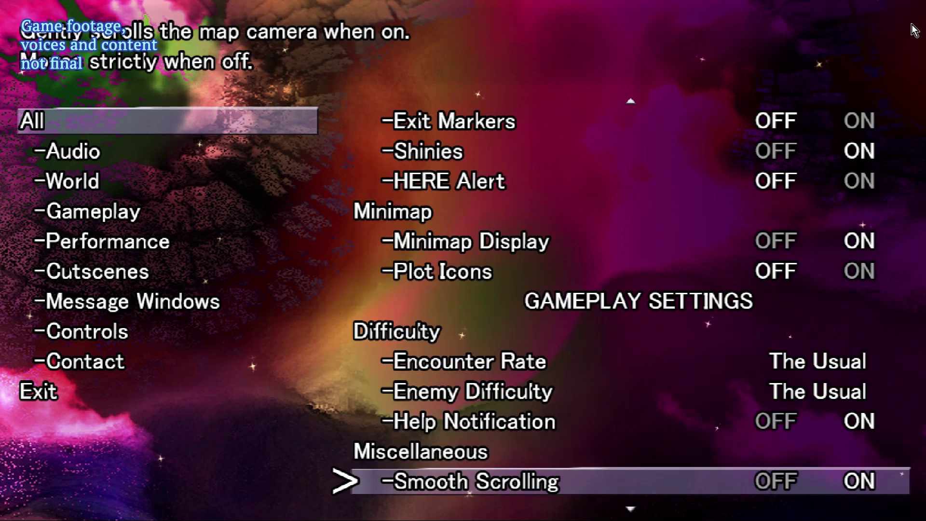
key("Down")
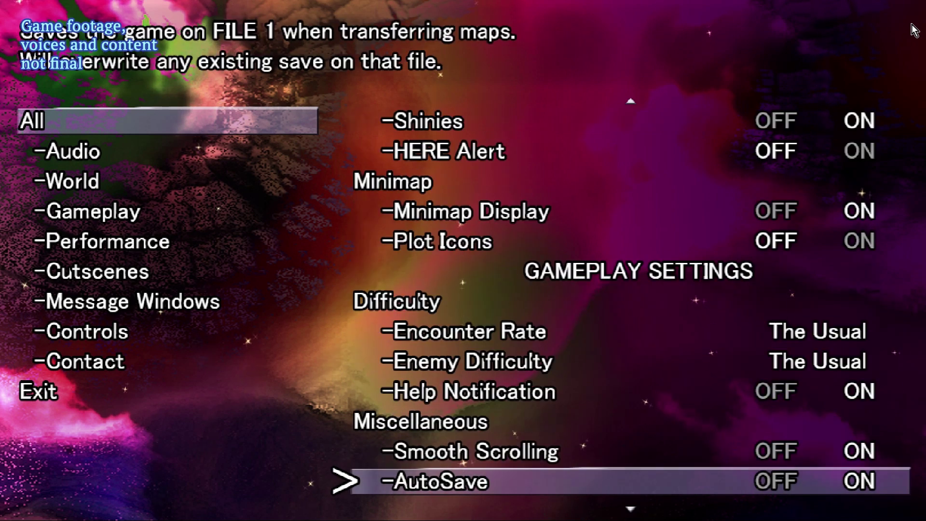
key("Up")
key("Up")
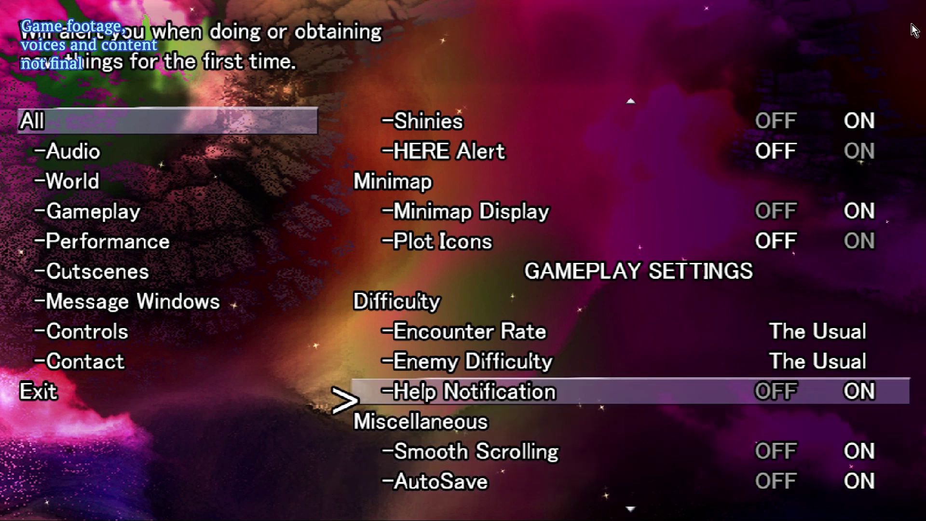
Step: Read the descriptions of the Plot Icons and Minimap Display options in the Minimap section
key("Up")
key("Up")
key("Up")
key("Up")
key("Down")
key("Up")
key("Down")
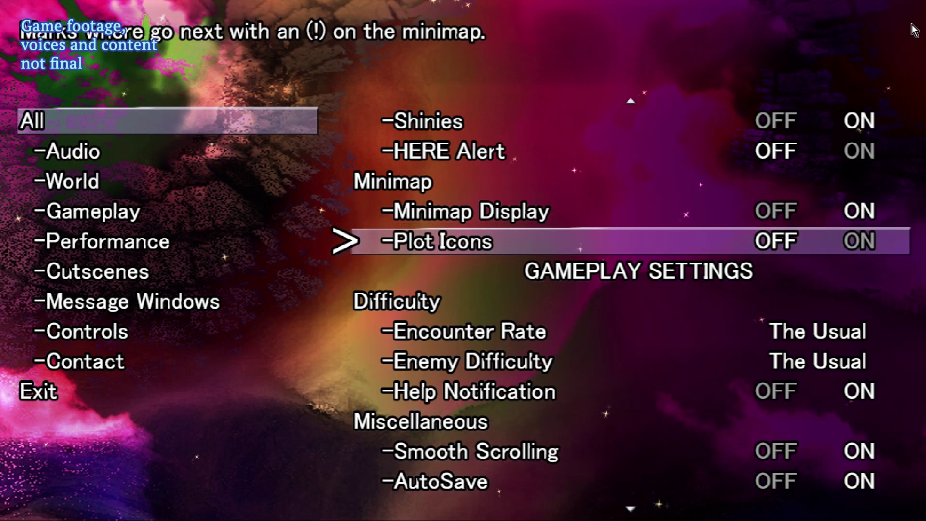
key("Up")
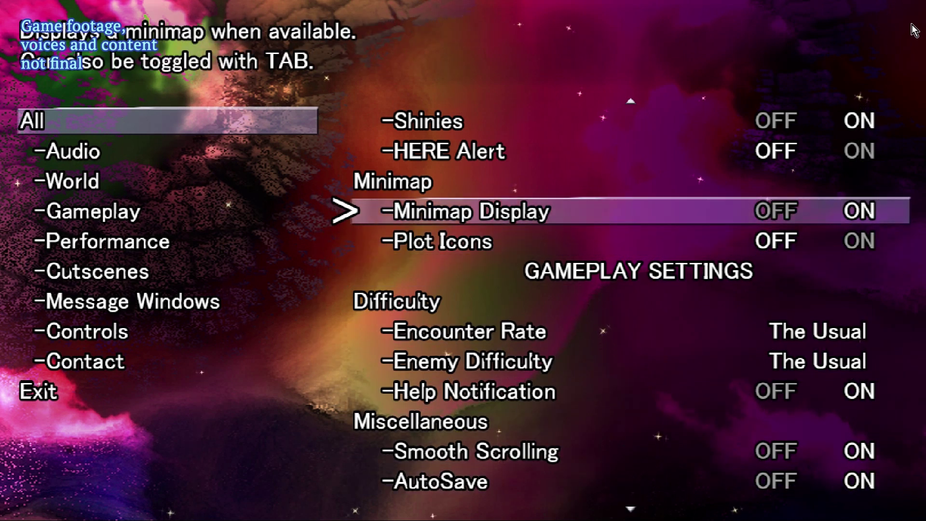
key("Down")
key("Down")
key("Up")
key("Up")
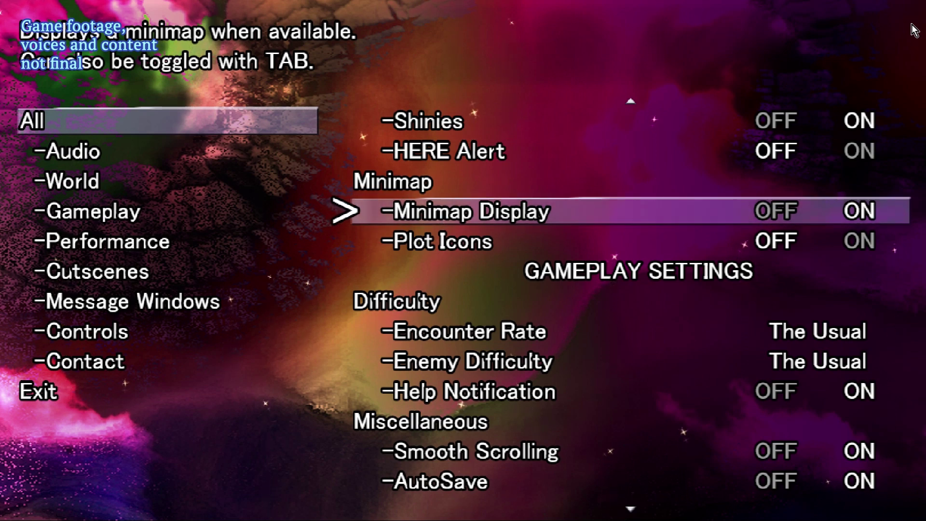
key("Down")
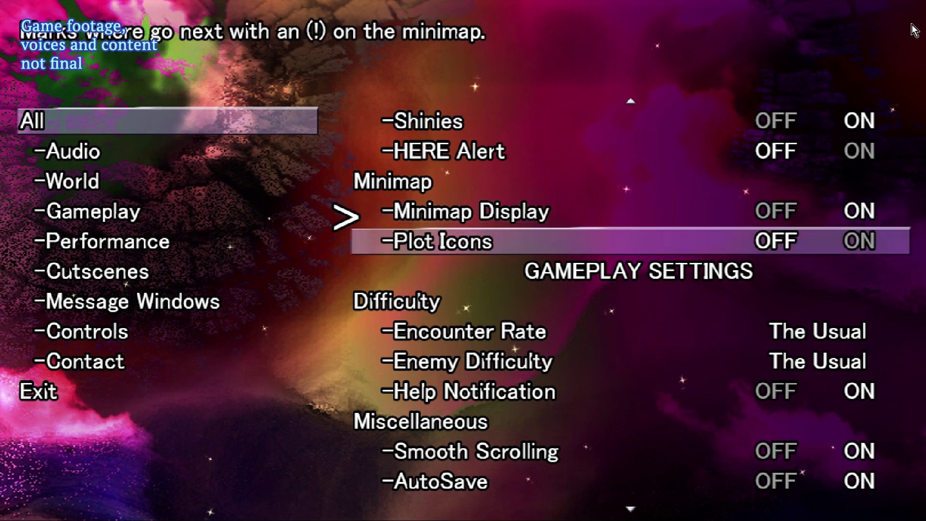
Step: Look through the Difficulty section of Gameplay Settings and read the description of the Enemy Difficulty option
key("Down")
key("Down")
key("Down")
key("Down")
key("Down")
key("Up")
key("Up")
key("Up")
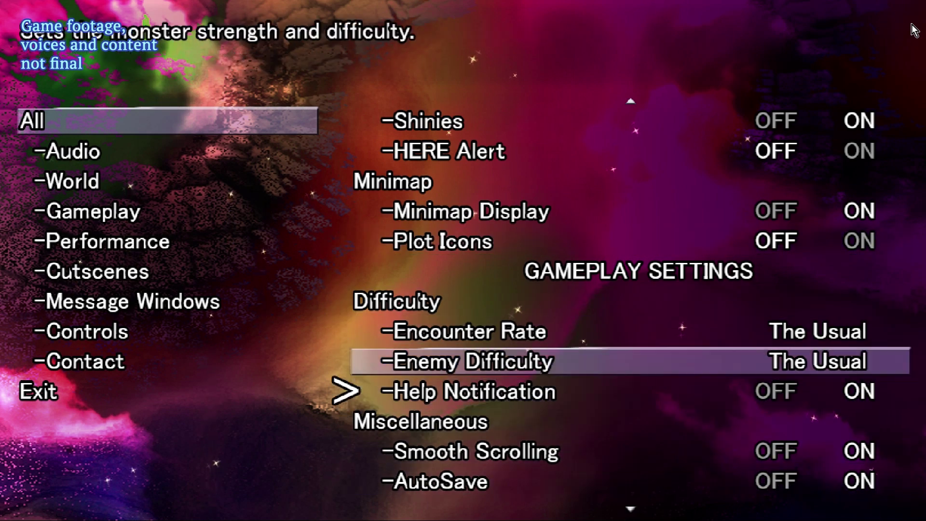
key("Up")
key("Up")
key("Down")
key("Down")
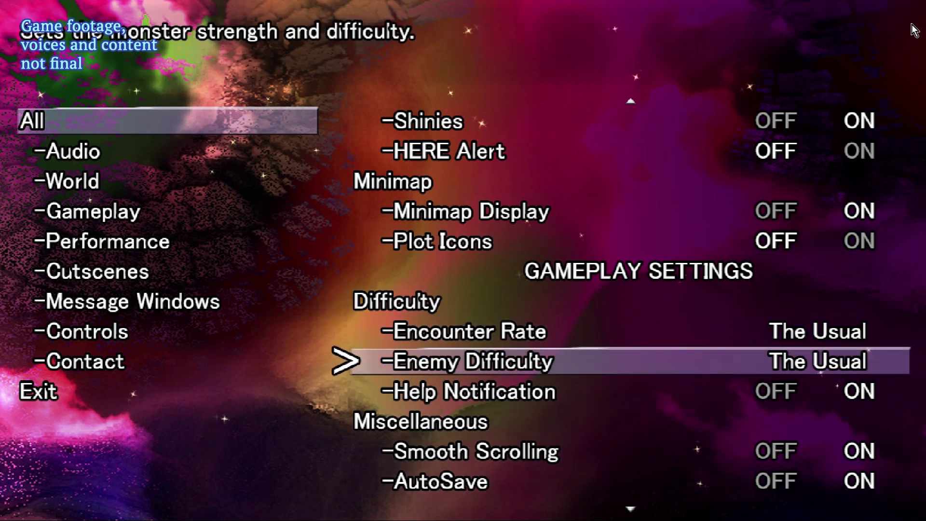
Step: Try the AHHHHHHH!! setting for Enemy Difficulty and return it to The Usual
key("Right")
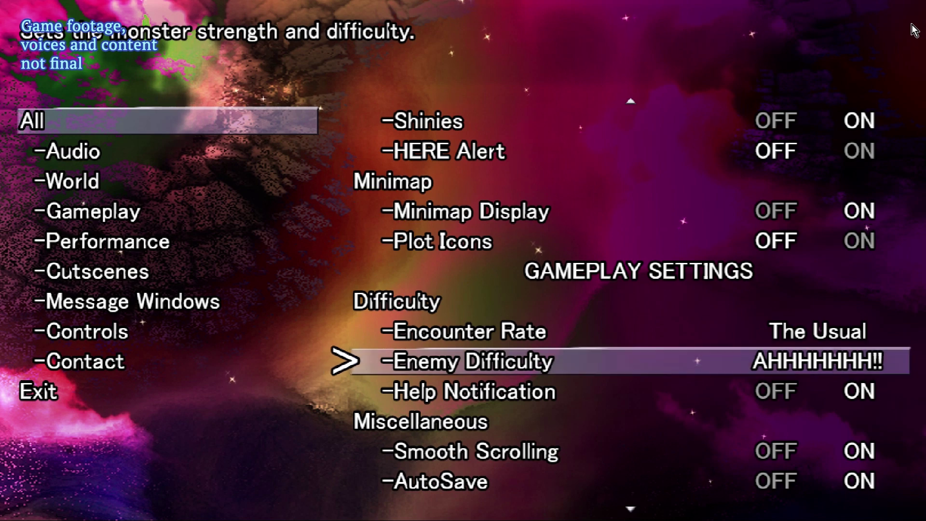
key("Left")
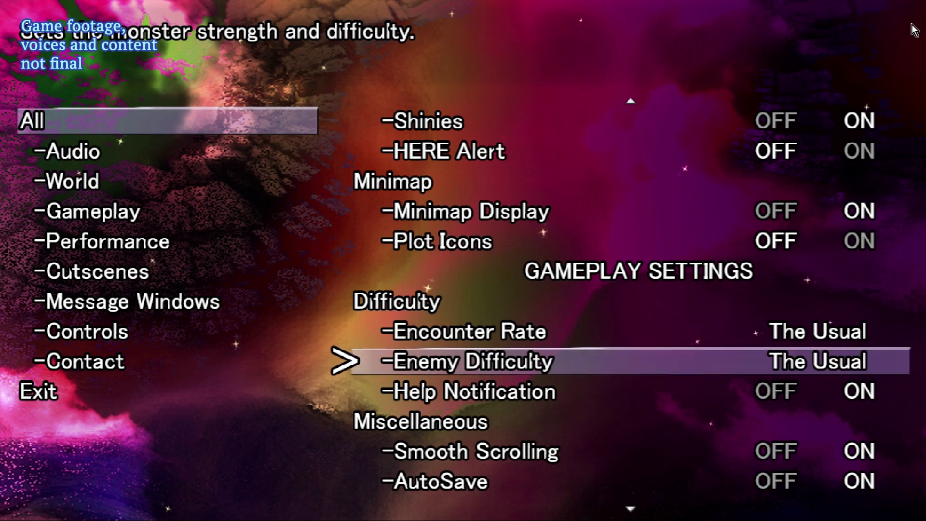
key("Right")
key("Right")
key("Left")
key("Left")
Step: Read the description of the Encounter Rate option and look over the other Difficulty options
key("Up")
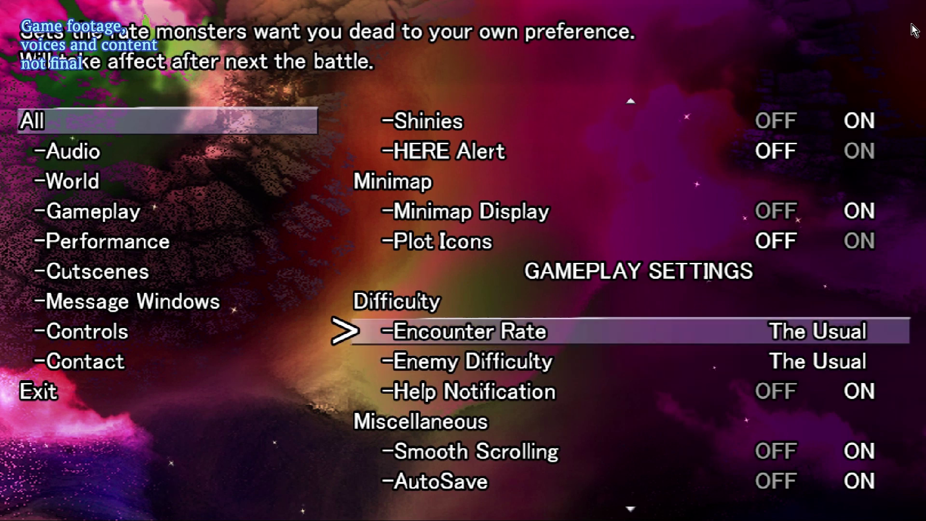
key("Down")
key("Down")
key("Down")
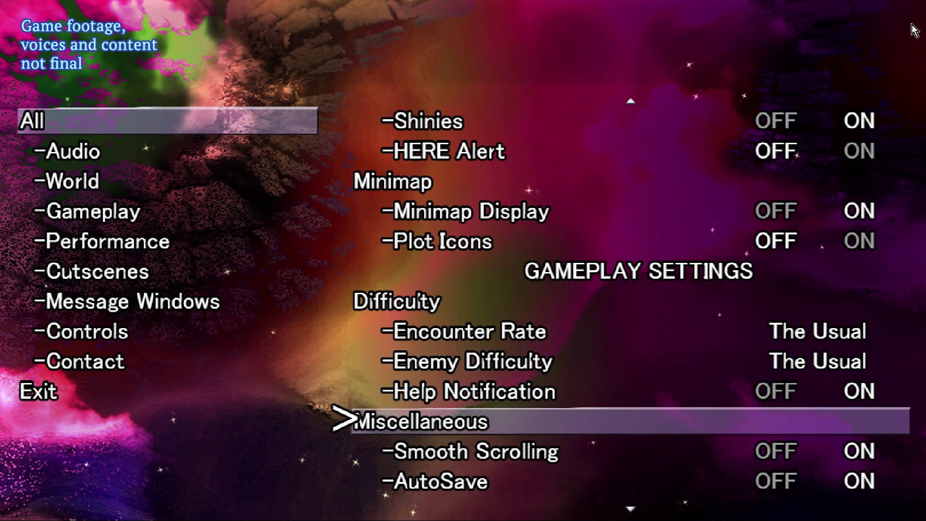
key("Up")
key("Up")
key("Up")
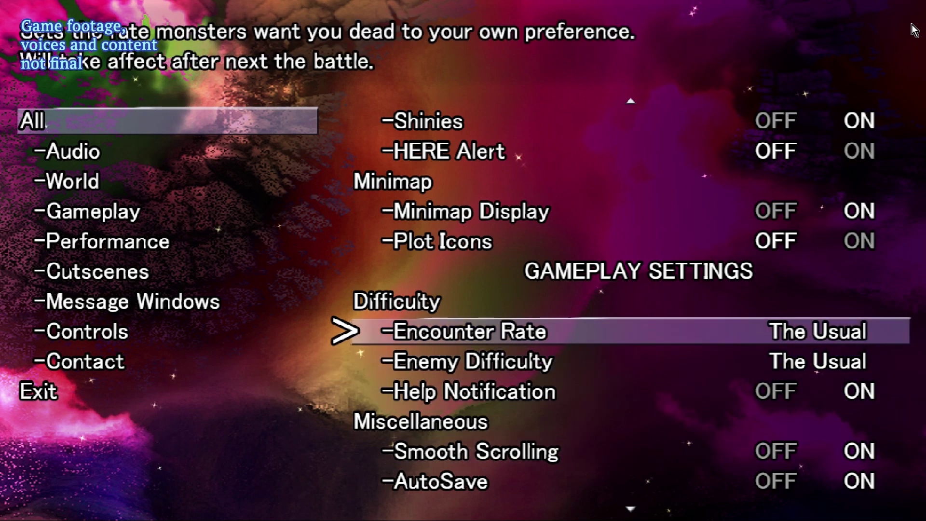
Step: Read the descriptions of the AutoSave, Enemy Difficulty and Help Notification options
key("Up")
key("Down")
key("Down")
key("Down")
key("Down")
key("Down")
key("Down")
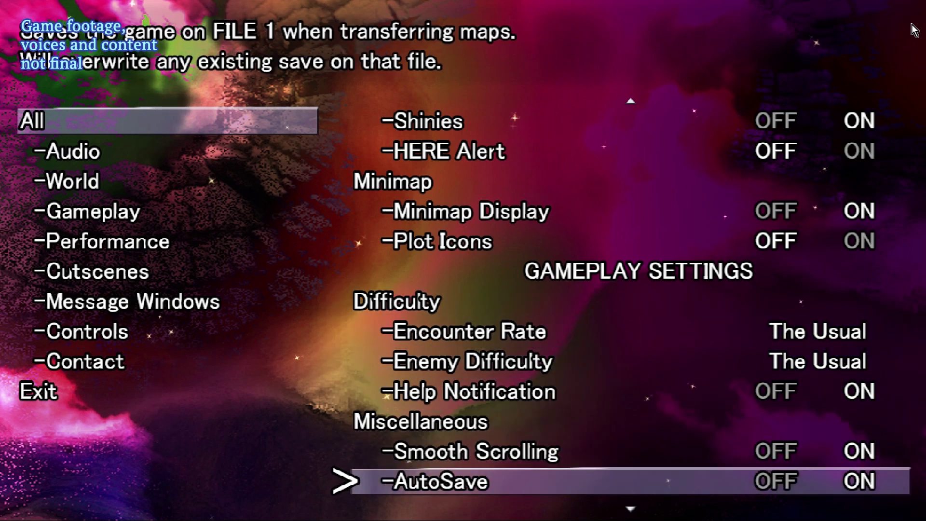
key("Down")
key("Up")
key("Up")
key("Up")
key("Up")
key("Up")
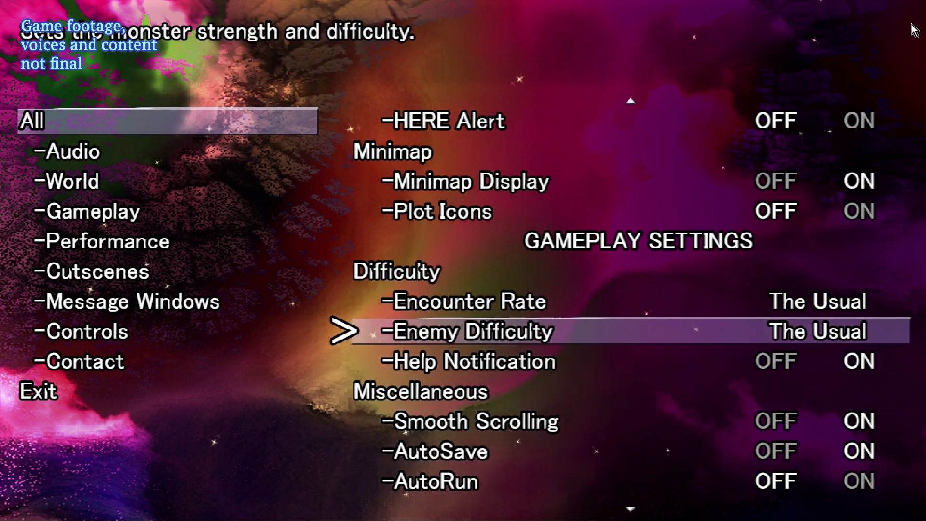
key("Down")
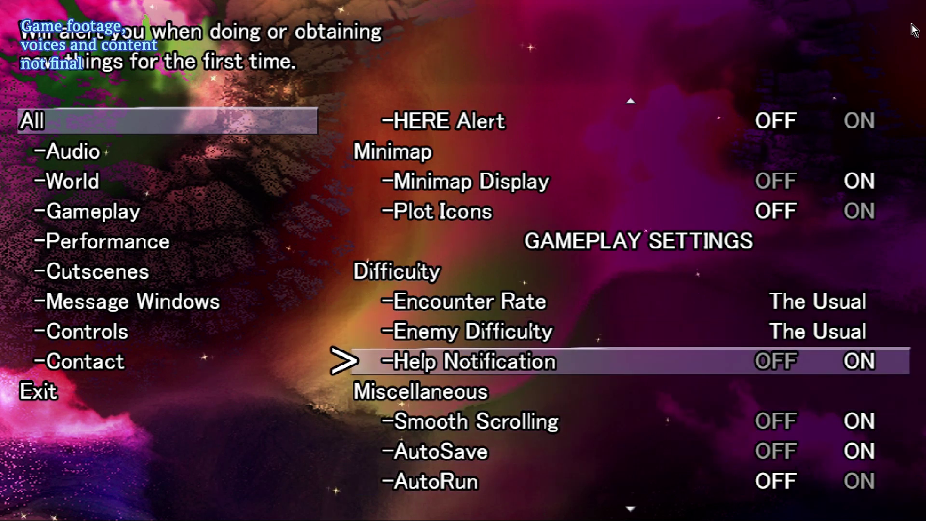
Step: Look through the Miscellaneous section of Gameplay Settings, including Memorize Commands, and return to the Smooth Scrolling option
key("Down")
key("Down")
key("Down")
key("Down")
key("Down")
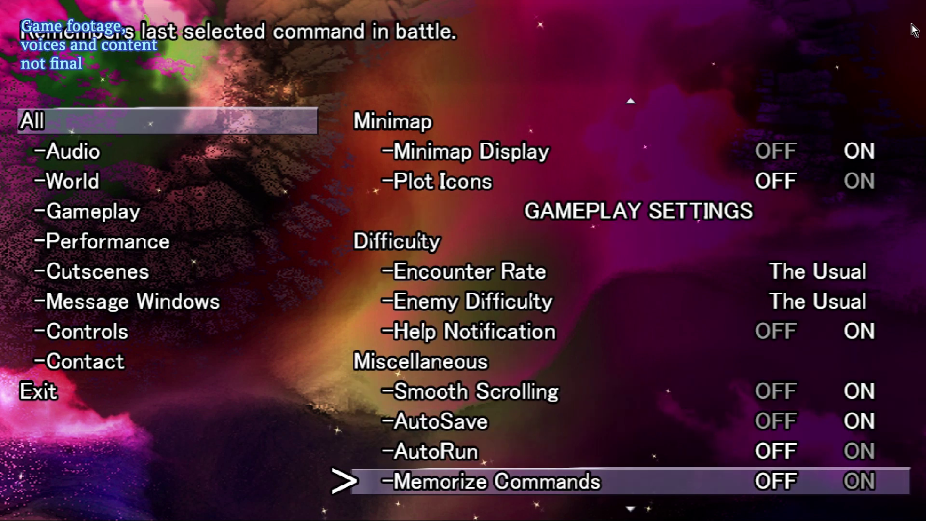
key("Down")
key("Down")
key("Down")
key("Up")
key("Up")
key("Up")
key("Up")
key("Up")
key("Up")
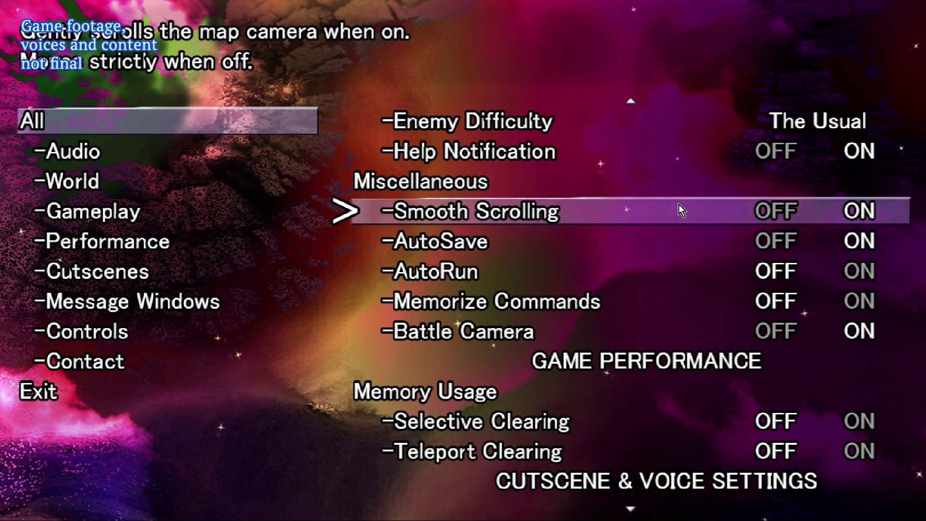
Step: Switch the Smooth Scrolling option off and back on
key("Down")
key("Up")
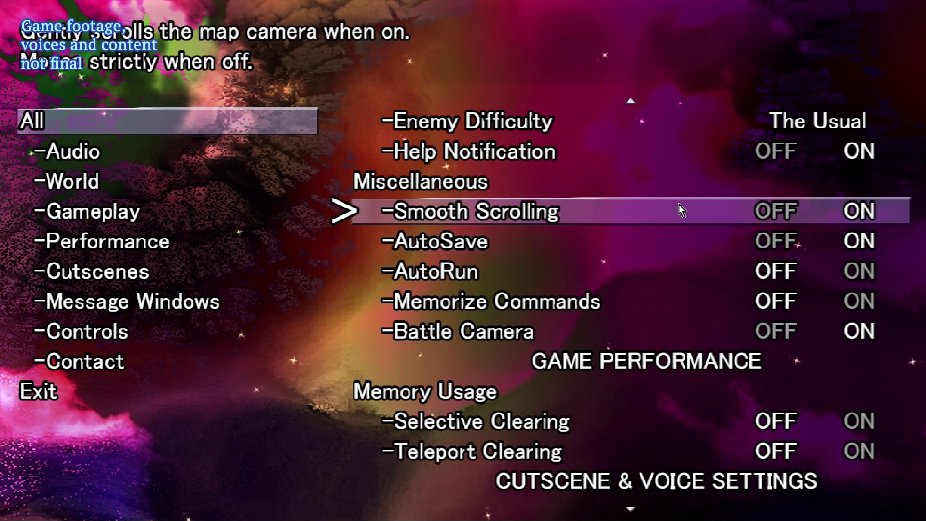
key("Left")
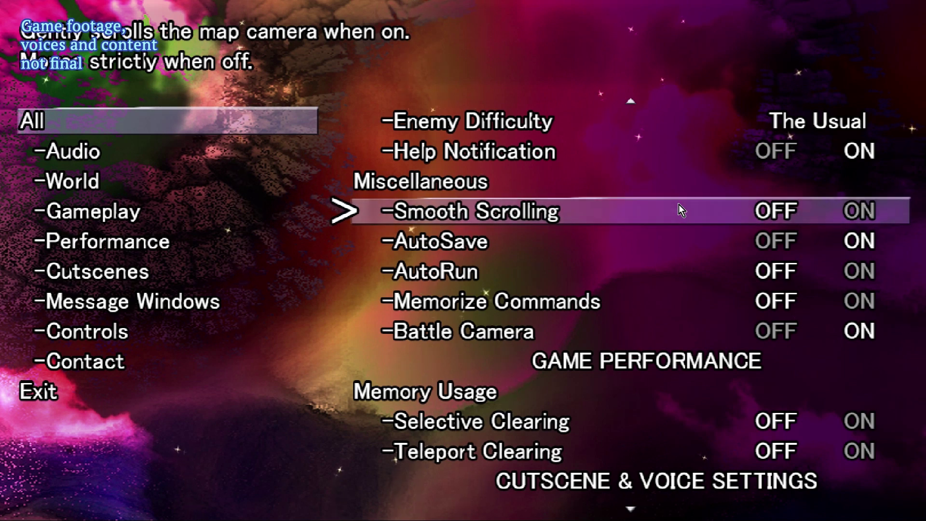
key("Right")
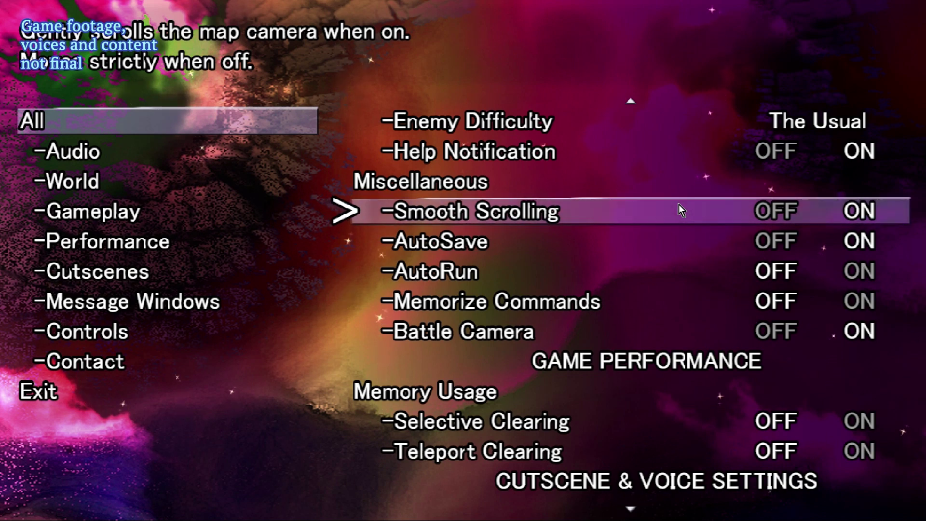
key("Down")
key("Up")
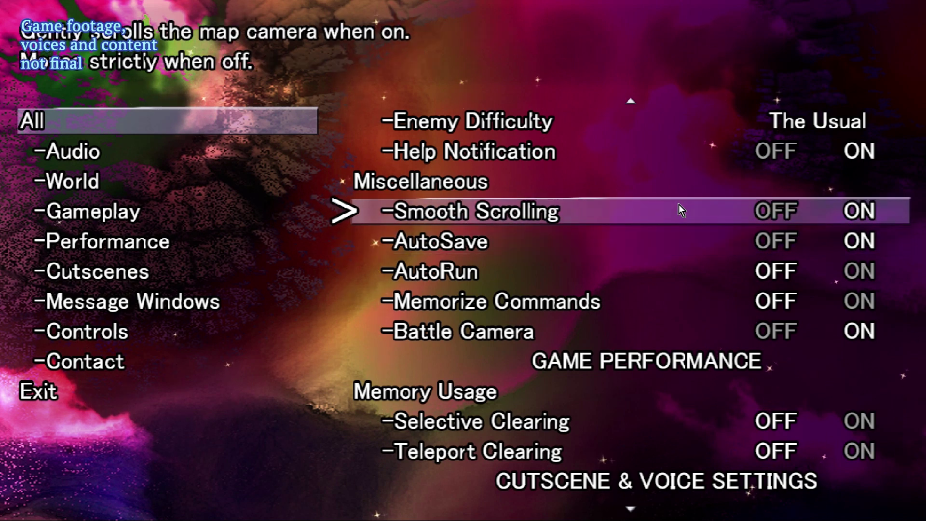
key("Up")
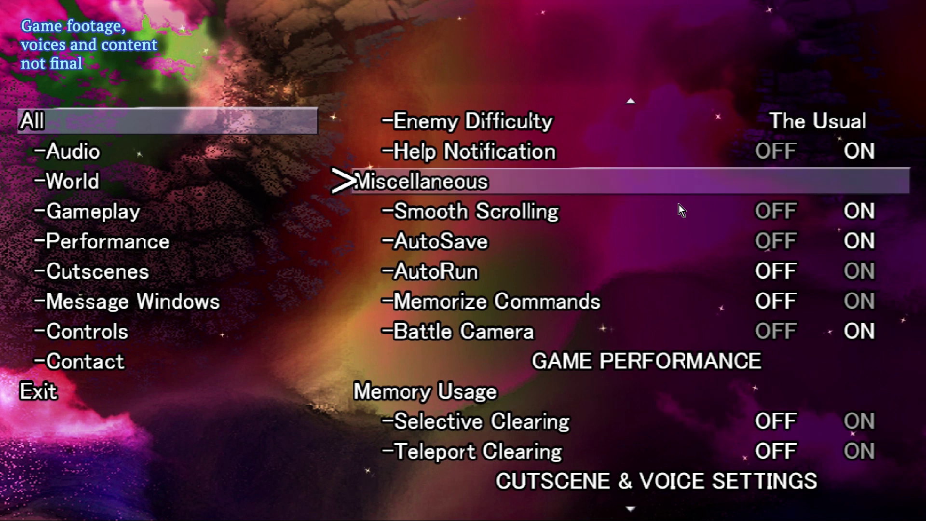
key("Down")
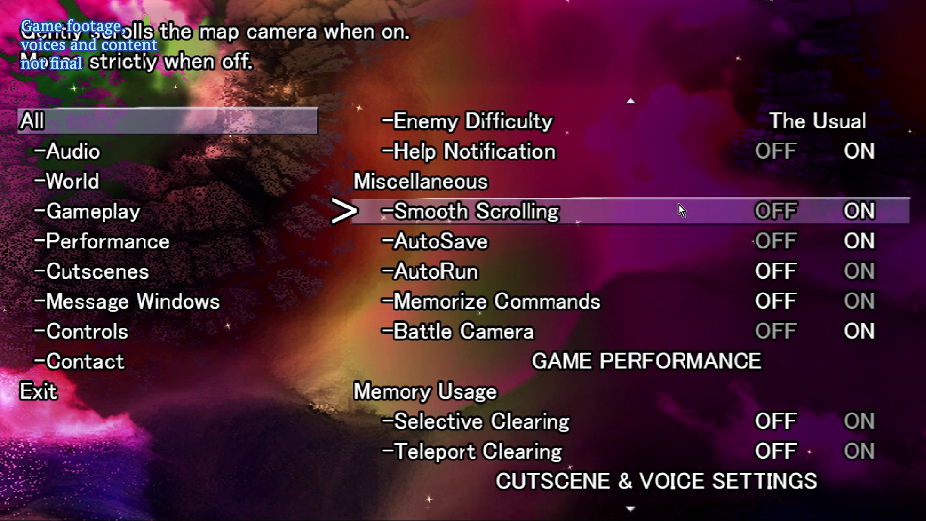
Step: Look through the options from Memorize Commands past Game Performance and Cutscene Setup to the Classic Mode section
key("Down")
key("Down")
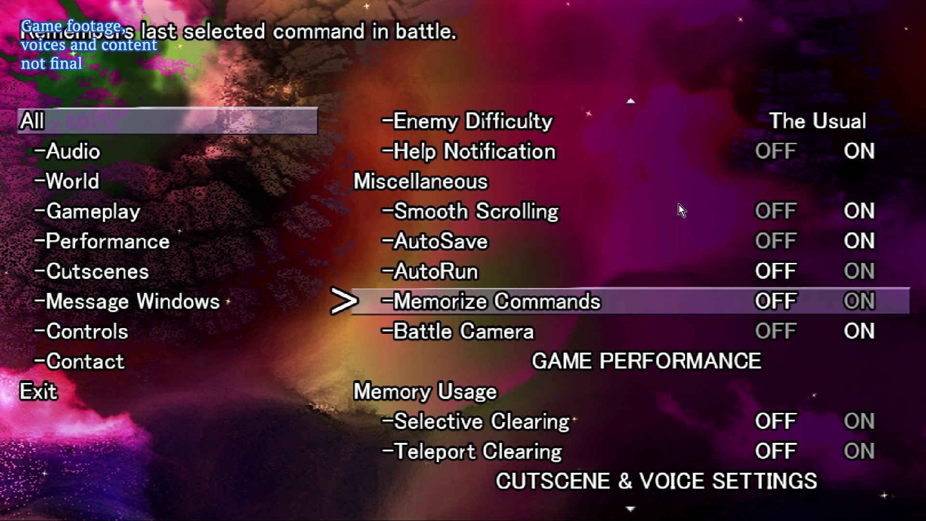
key("Down")
key("Down")
key("Down")
key("Down")
key("Down")
key("Down")
key("Down")
key("Down")
key("Down")
key("Down")
key("Down")
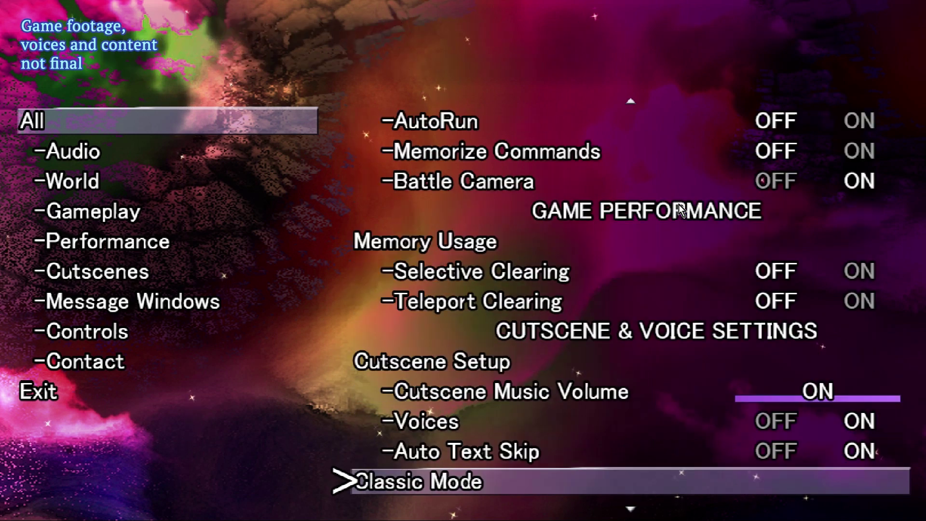
Step: Return to the Memory Usage section and read the descriptions of Teleport Clearing and Selective Clearing
key("Down")
key("Up")
key("Up")
key("Up")
key("Up")
key("Up")
key("Up")
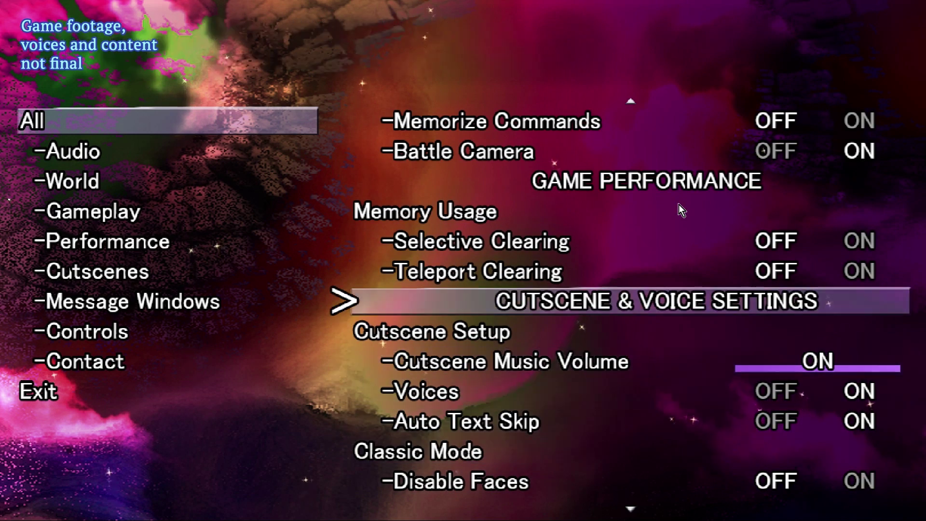
key("Up")
key("Up")
key("Down")
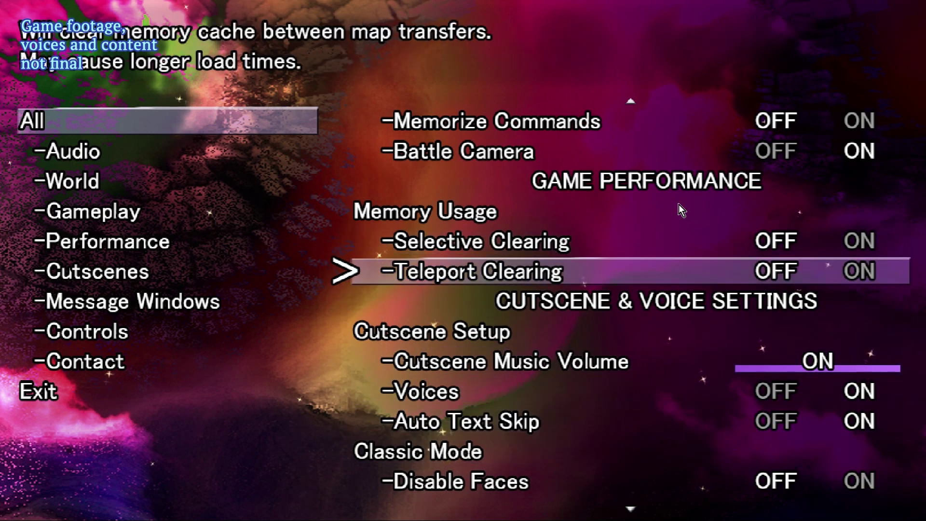
key("Down")
key("Up")
key("Up")
key("Up")
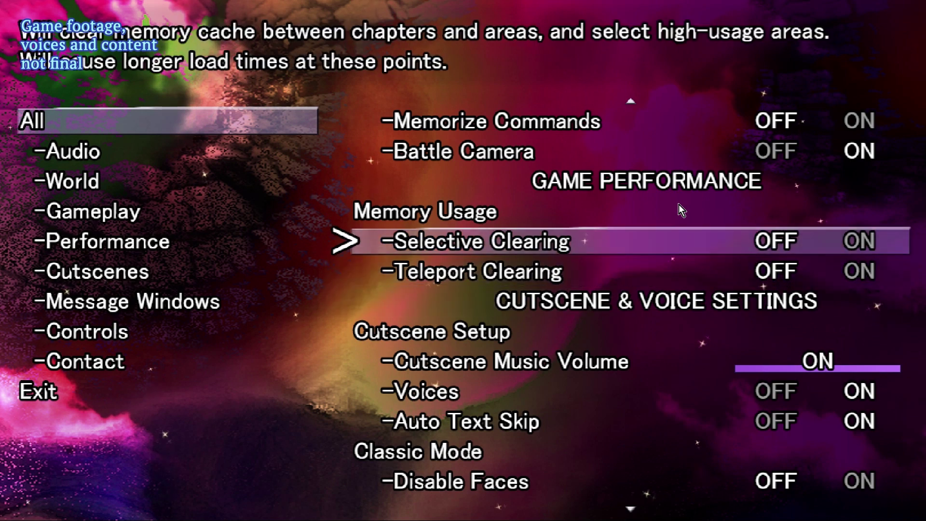
key("Down")
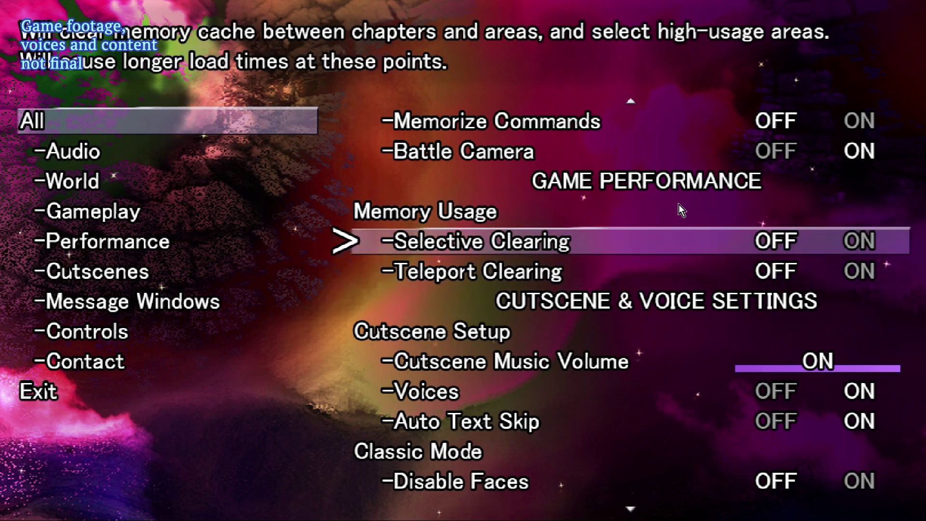
key("Down")
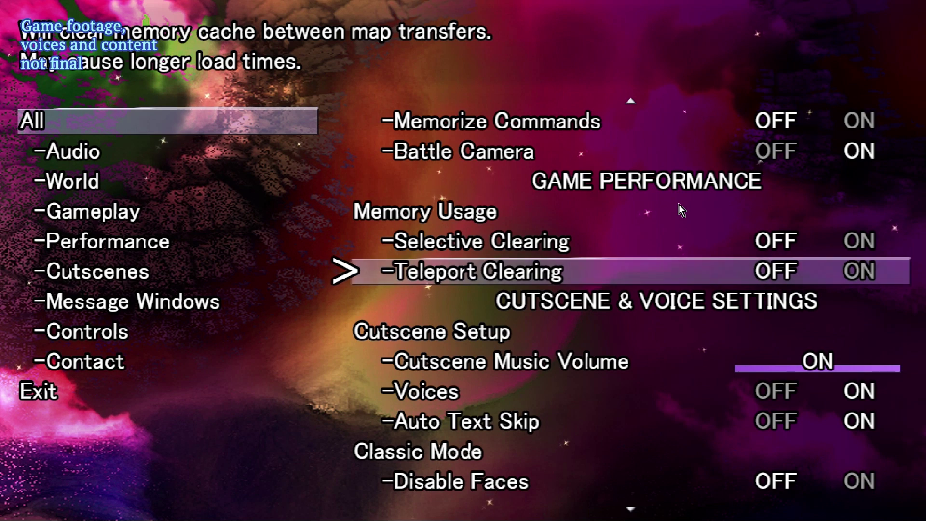
Step: Revisit the Selective Clearing description and look over the Memory Usage section of Game Performance again
key("Down")
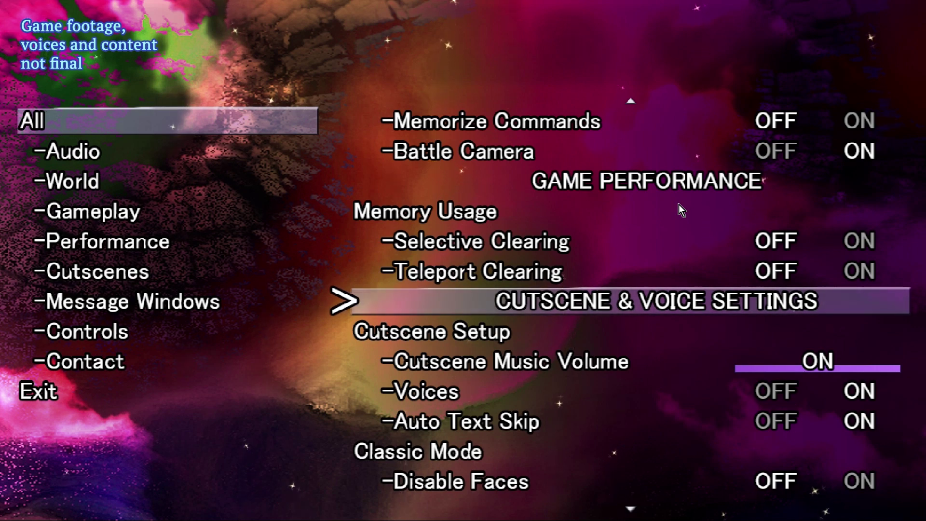
key("Up")
key("Up")
key("Up")
key("Down")
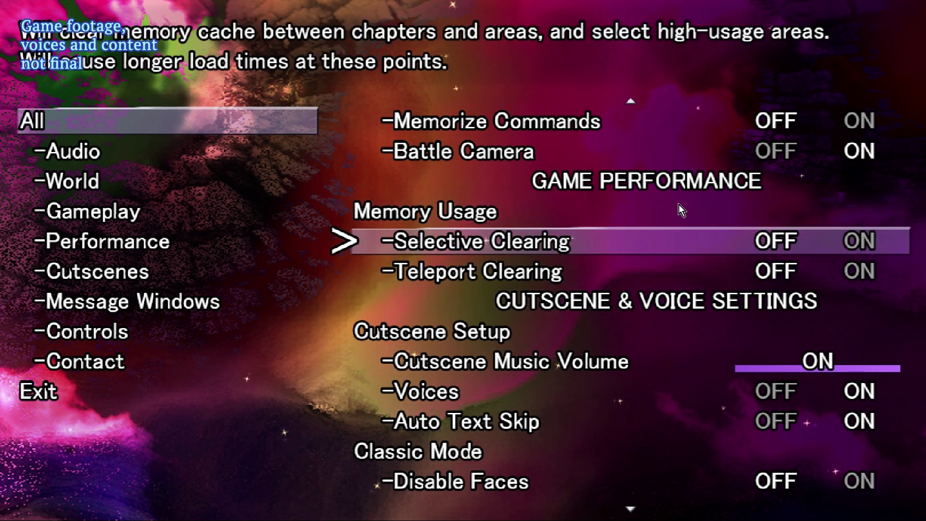
key("Down")
key("Down")
key("Down")
key("Up")
key("Up")
key("Up")
key("Up")
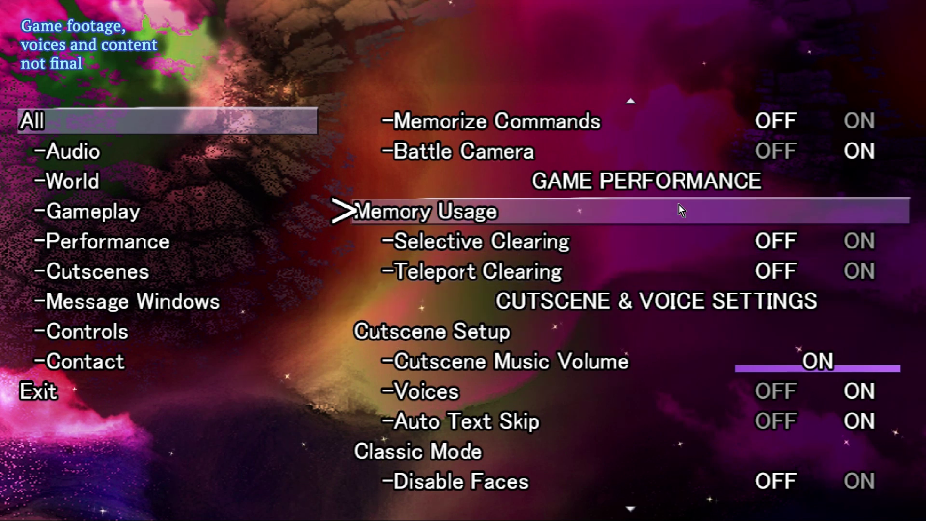
Step: Look through the options from Memory Usage past Cutscene & Voice Settings to the end of the Classic Mode section
key("Down")
key("Down")
key("Down")
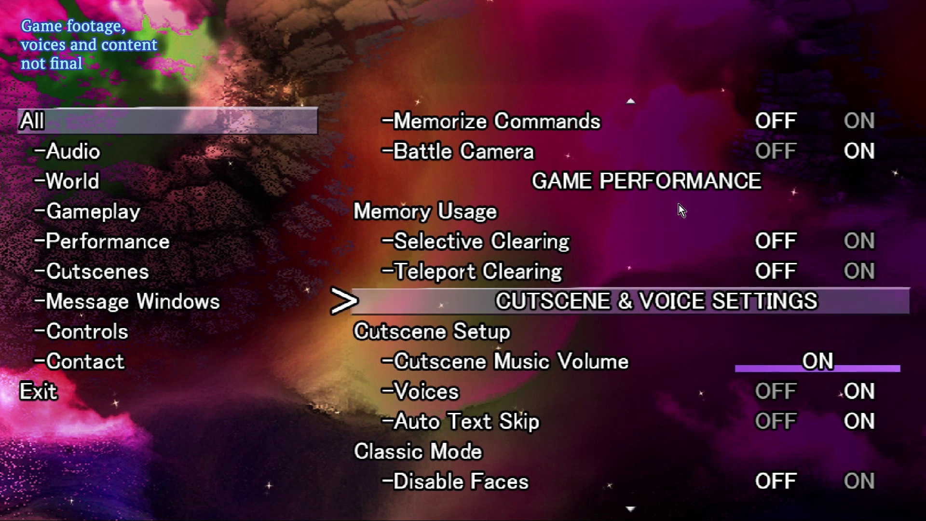
key("Down")
key("Down")
key("Down")
key("Down")
key("Down")
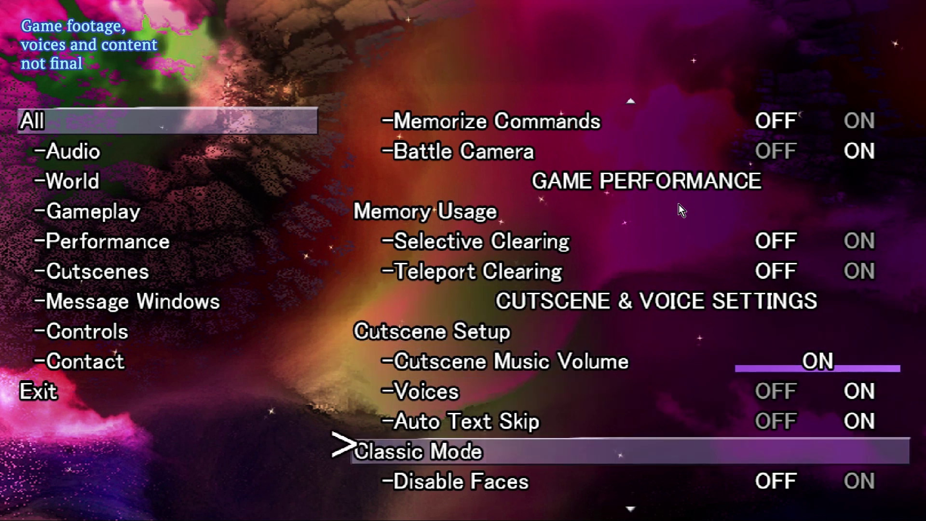
key("Down")
key("Down")
key("Down")
key("Down")
Step: Look back over the Classic Mode and Cutscene Setup options up to the Memory Usage section
key("Up")
key("Up")
key("Up")
key("Up")
key("Up")
key("Up")
key("Up")
key("Up")
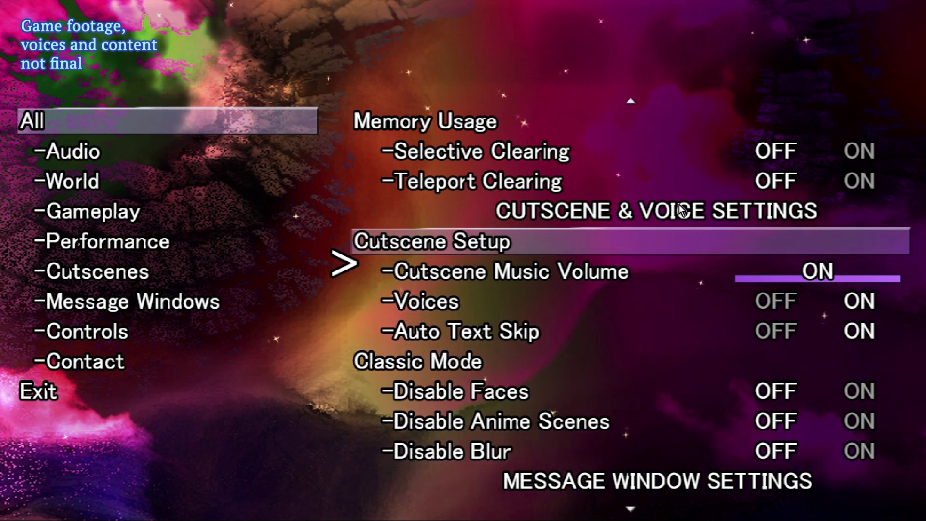
key("Up")
key("Up")
key("Up")
key("Up")
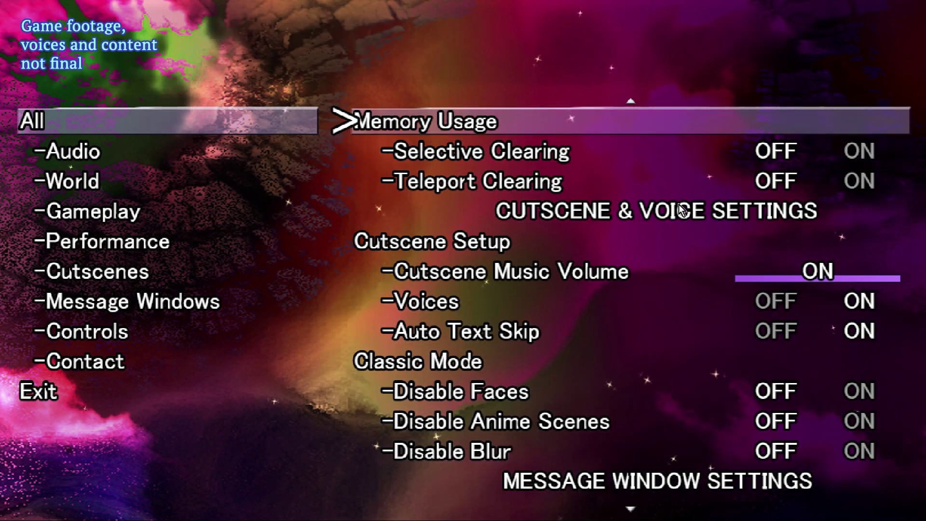
Step: Look over the Cutscene Setup and Classic Mode options once more
key("Down")
key("Down")
key("Down")
key("Down")
key("Down")
key("Down")
key("Down")
key("Down")
key("Down")
key("Down")
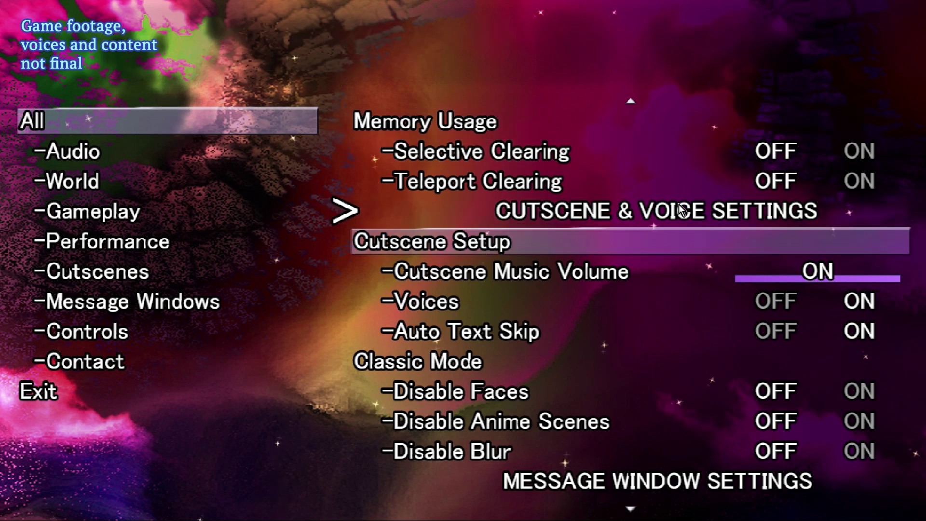
Step: Lower the Cutscene Music Volume and raise it back to full
key("Up")
key("Up")
key("Up")
key("Up")
key("Up")
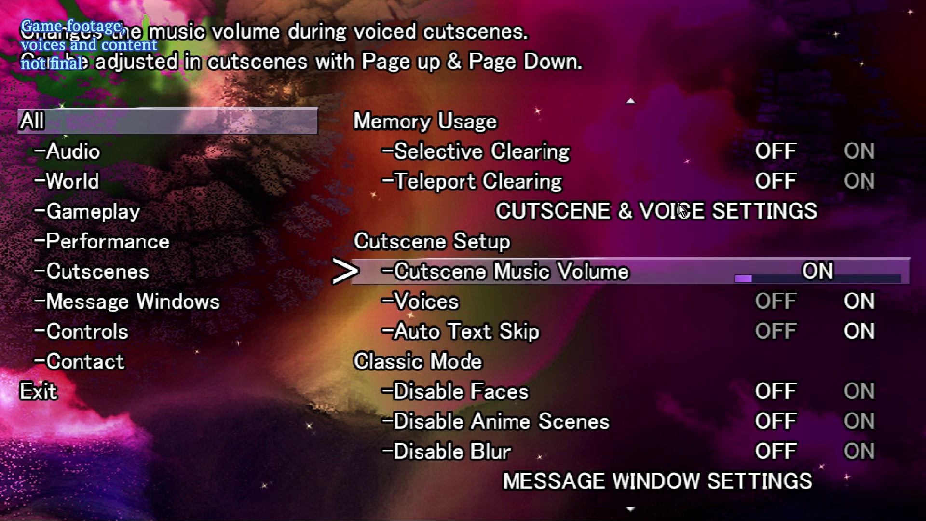
key("Down")
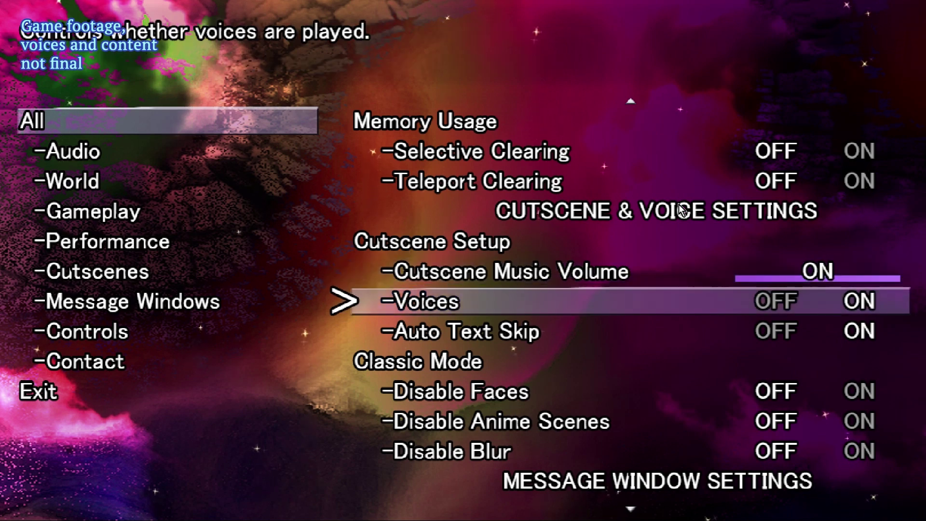
Step: Read the descriptions of Cutscene Music Volume, Voices and Auto Text Skip under Cutscene Setup
key("Up")
key("Up")
key("Down")
key("Down")
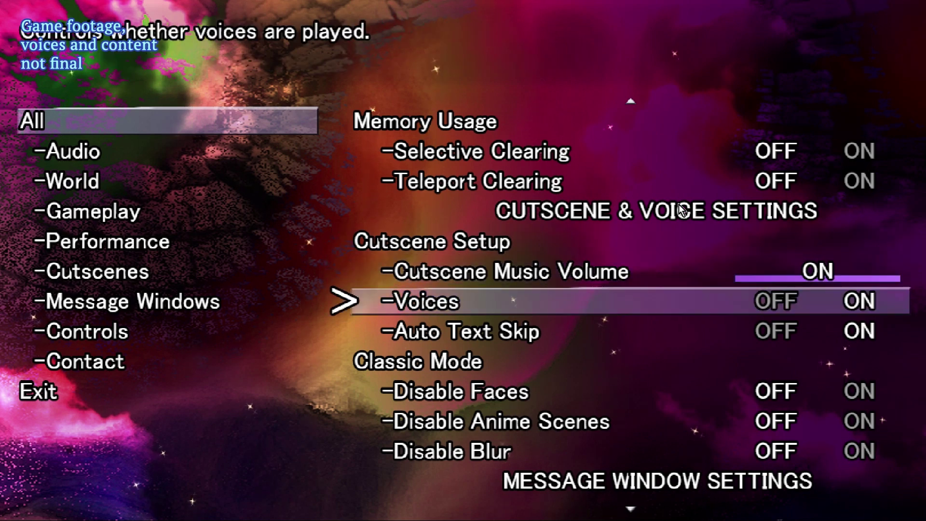
key("Up")
key("Up")
key("Down")
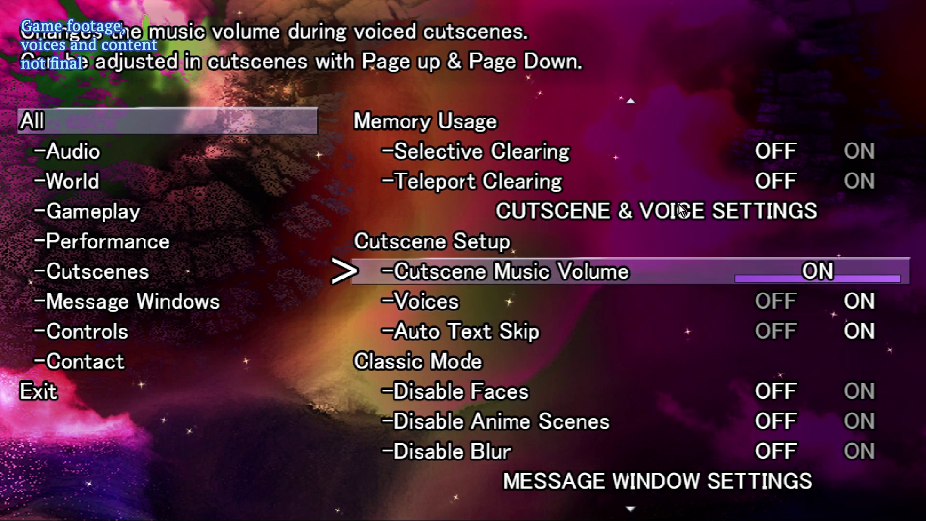
key("Down")
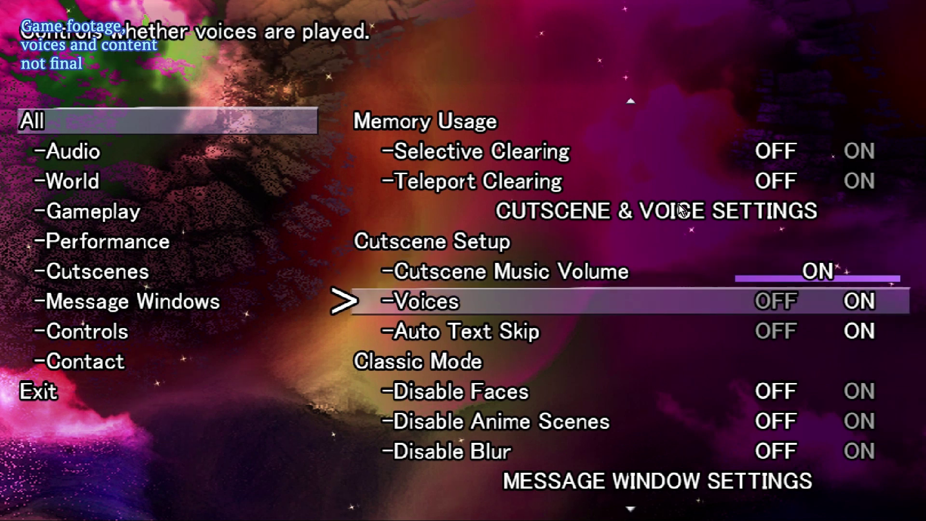
key("Down")
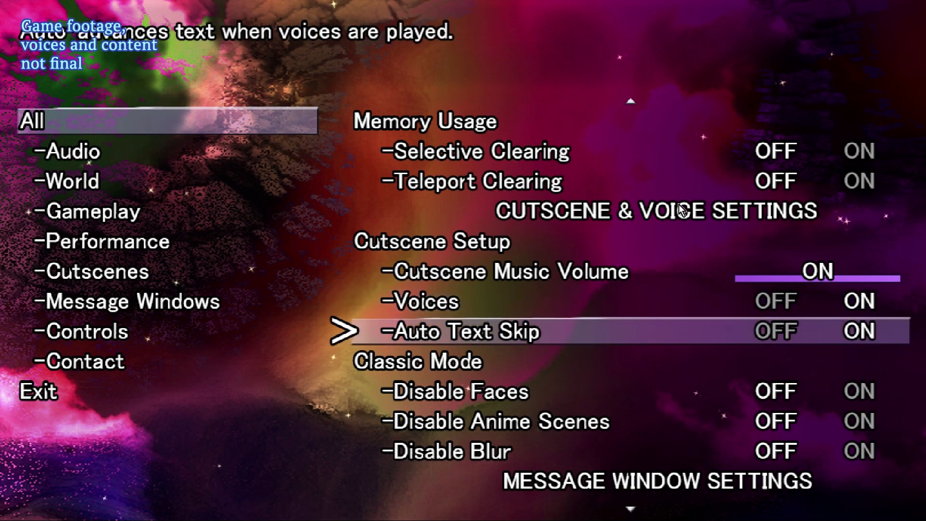
key("Up")
key("Down")
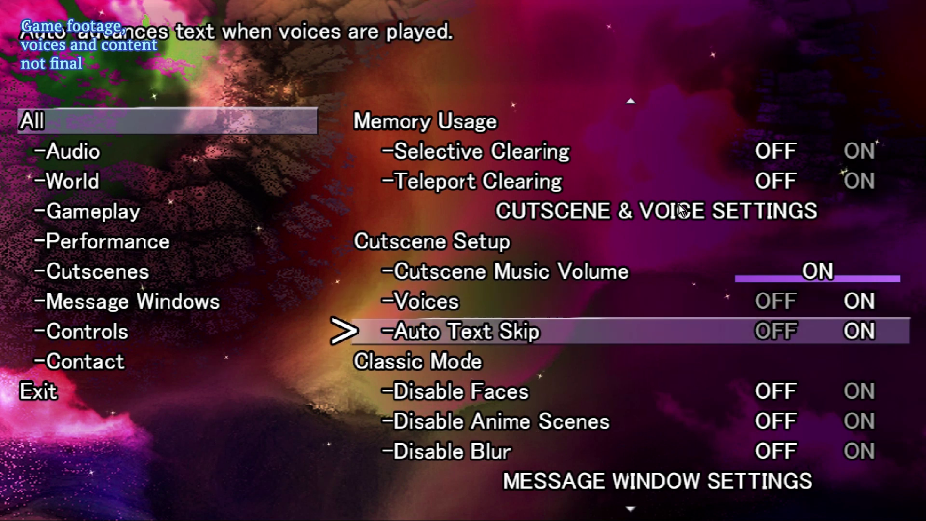
Step: Switch the Voices option off, check Auto Text Skip, and switch Voices back on
key("Up")
key("Left")
key("Down")
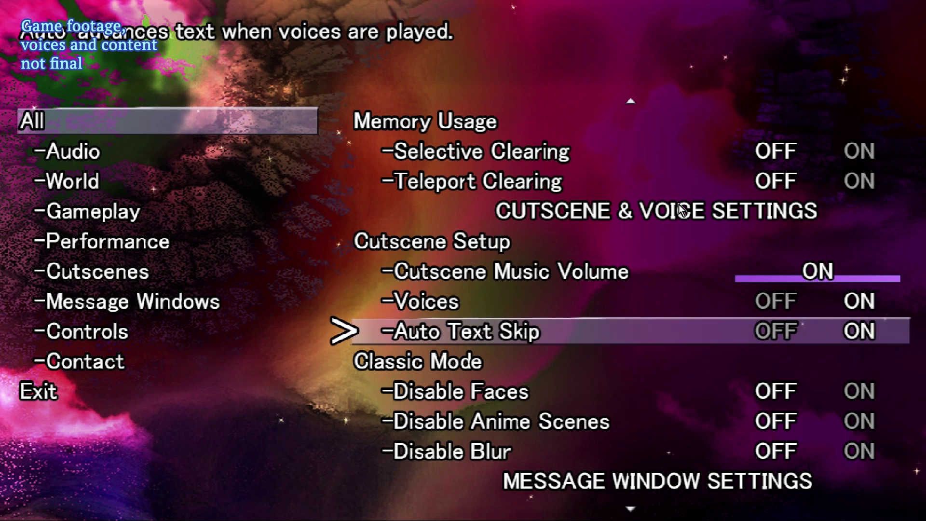
key("Up")
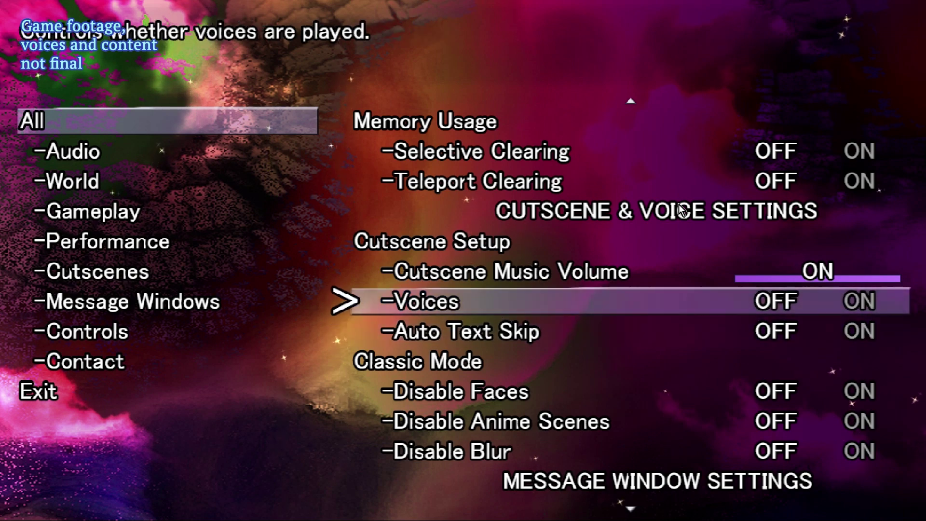
key("Down")
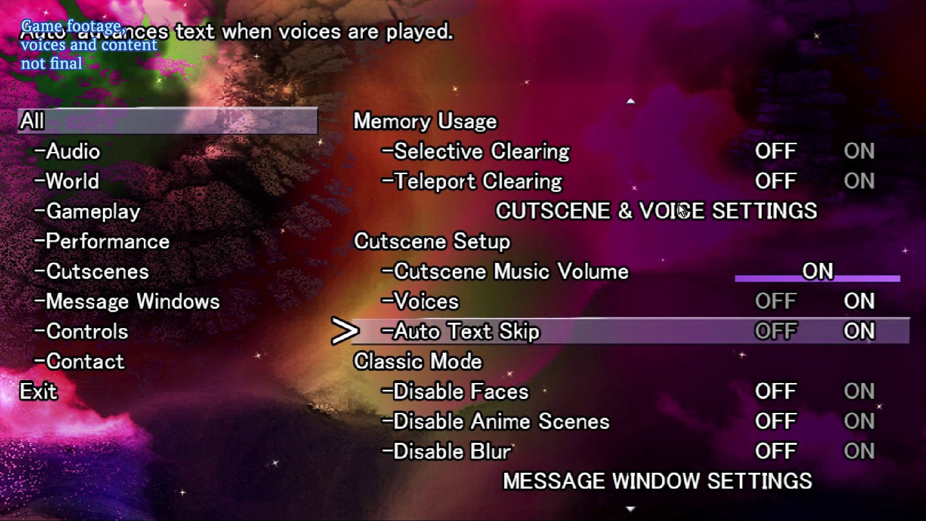
Step: Read the descriptions of Disable Faces, Disable Anime Scenes and Disable Blur in the Classic Mode section
key("Down")
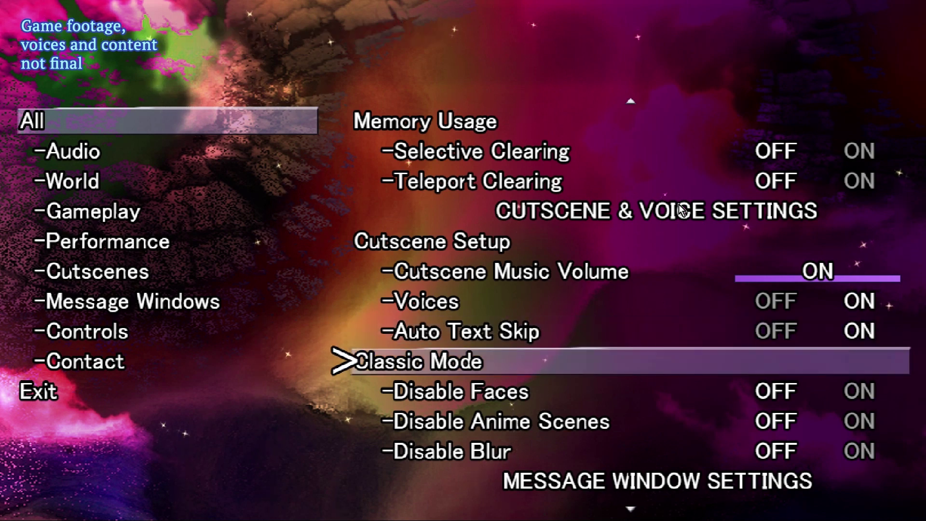
key("Up")
key("Up")
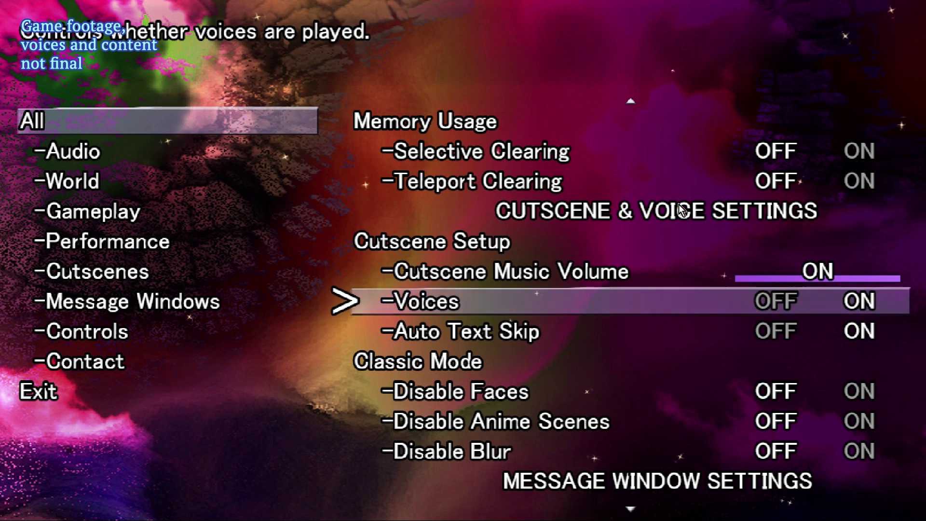
key("Down")
key("Down")
key("Down")
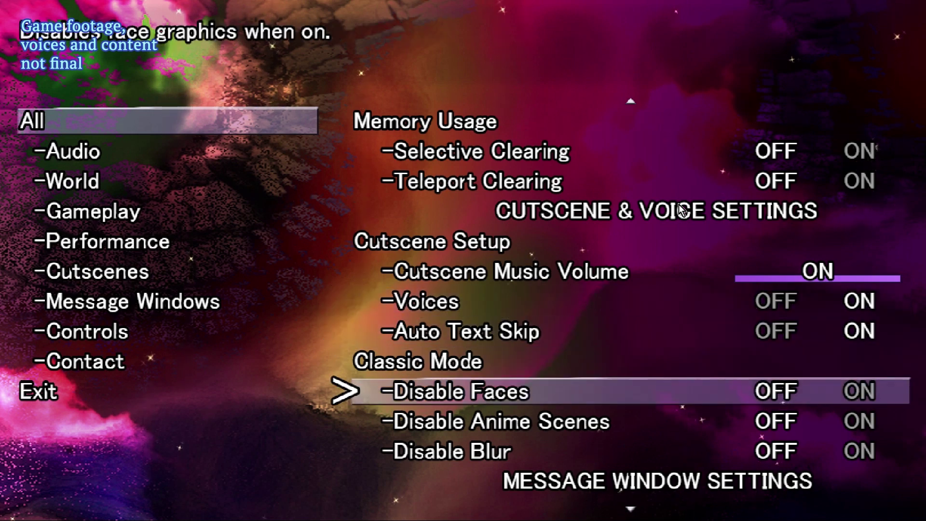
key("Up")
key("Up")
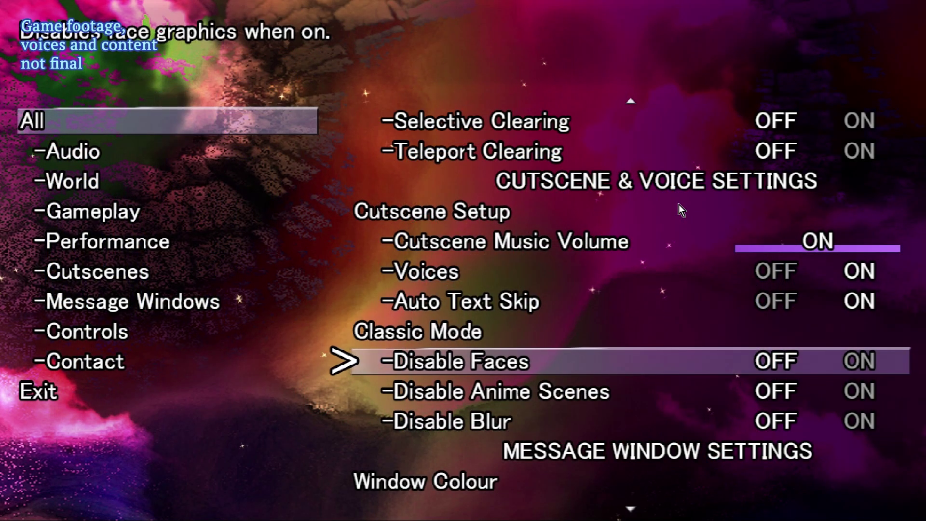
key("Down")
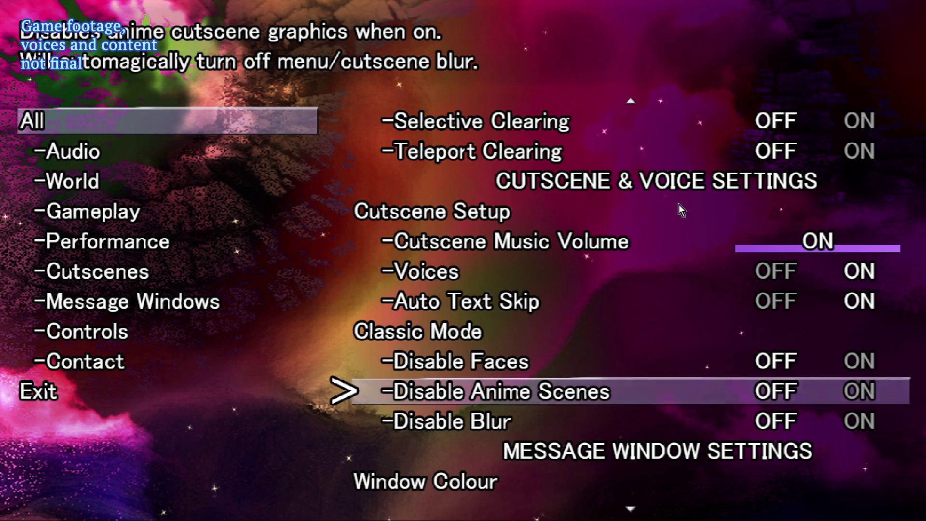
key("Down")
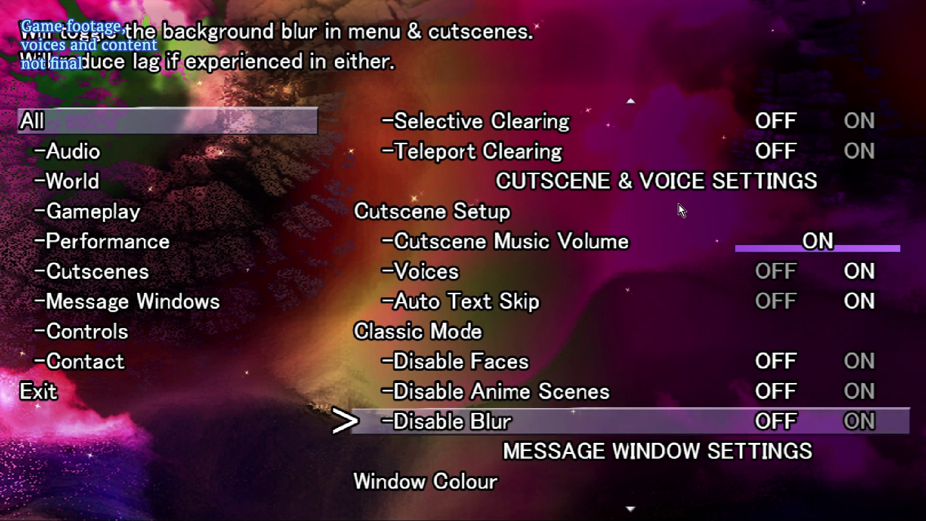
Step: Switch the Disable Faces option on and back off
key("Up")
key("Up")
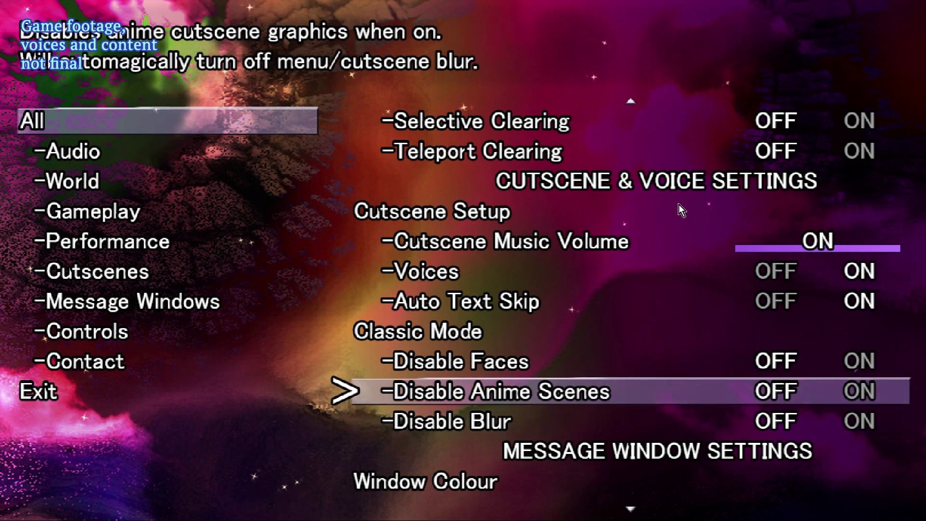
key("Right")
key("Down")
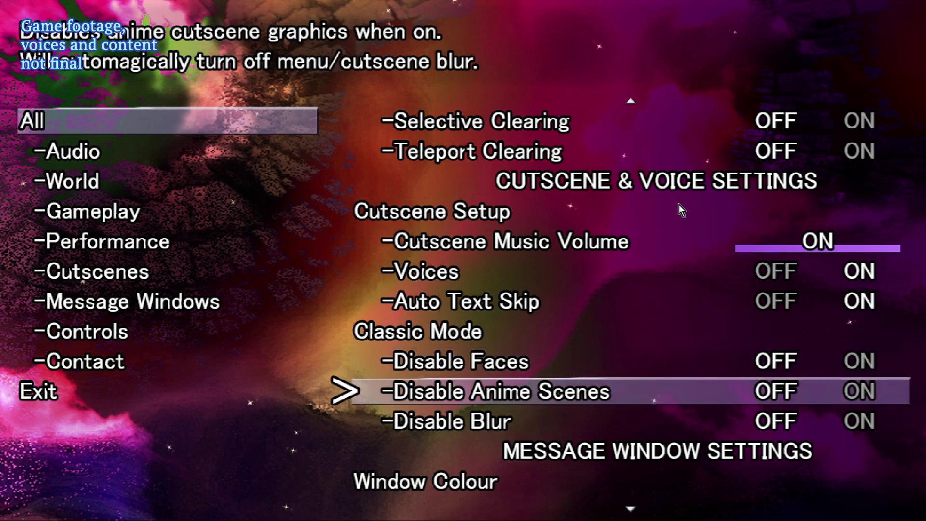
key("Up")
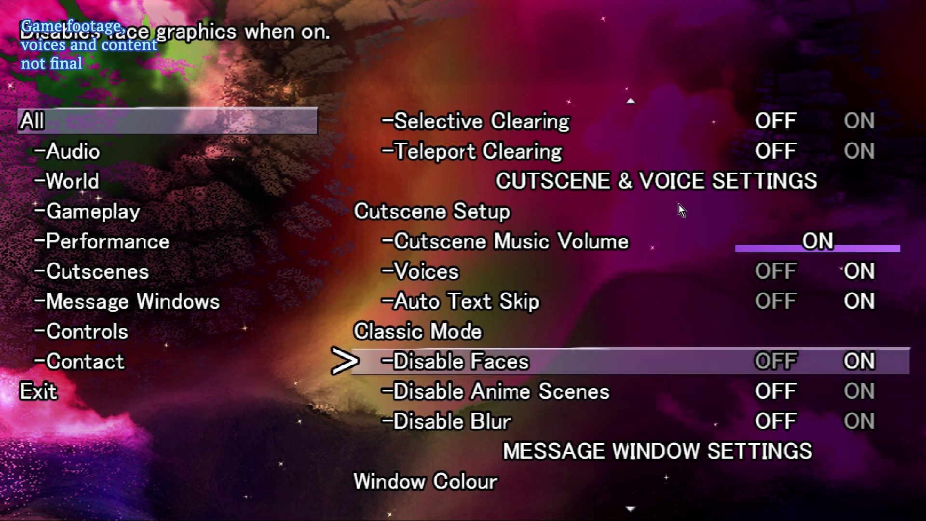
key("Left")
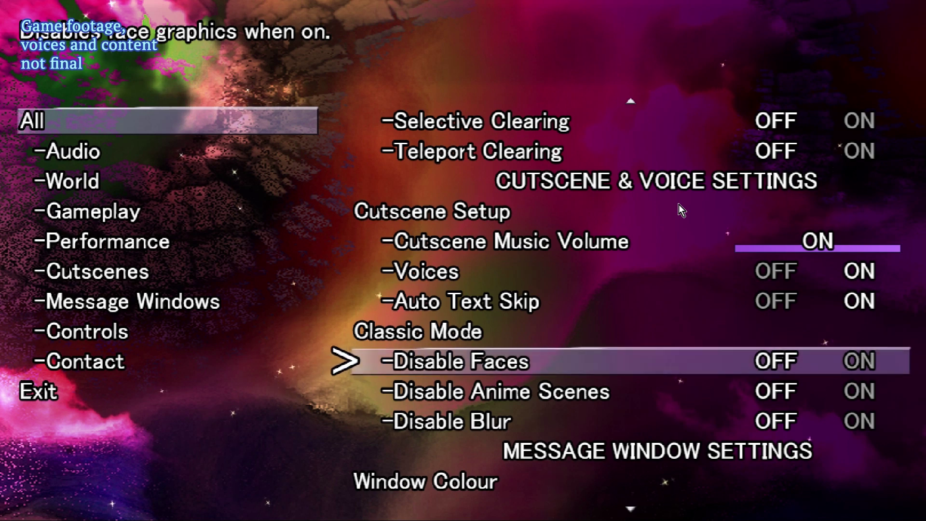
Step: Turn on Disable Anime Scenes and Disable Faces in the Classic Mode section
key("Down")
key("Up")
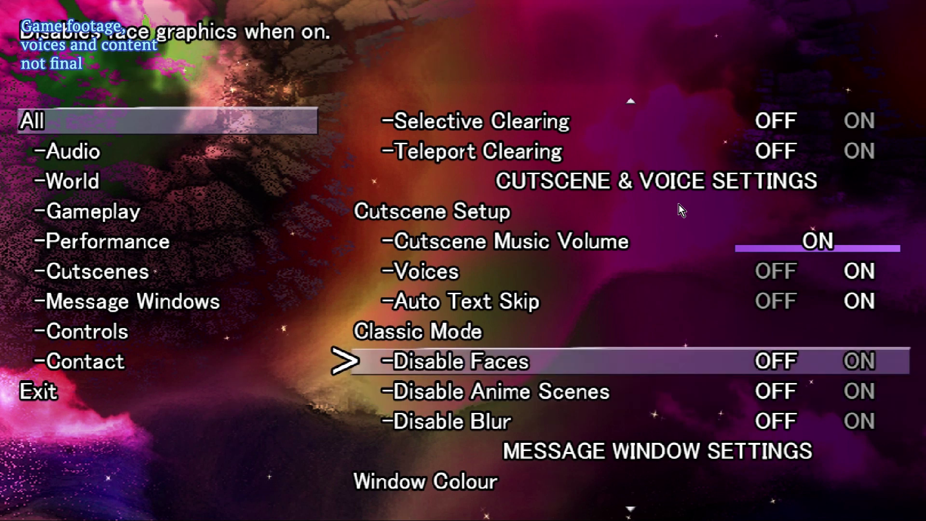
key("Down")
key("Down")
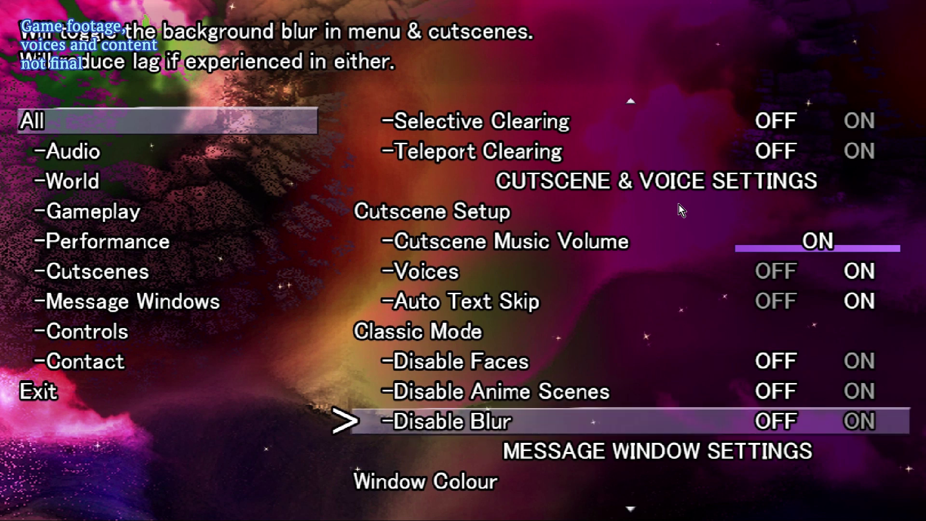
key("Up")
key("Right")
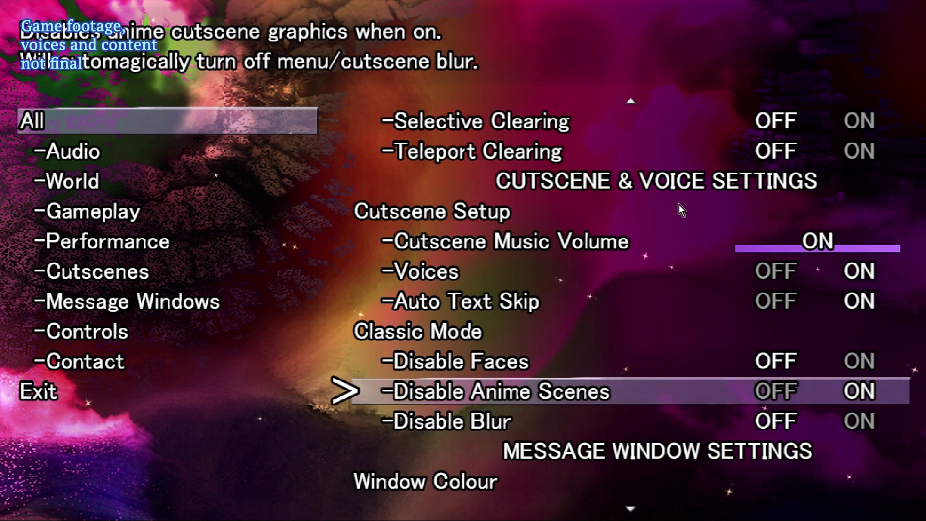
key("Up")
key("Right")
key("Down")
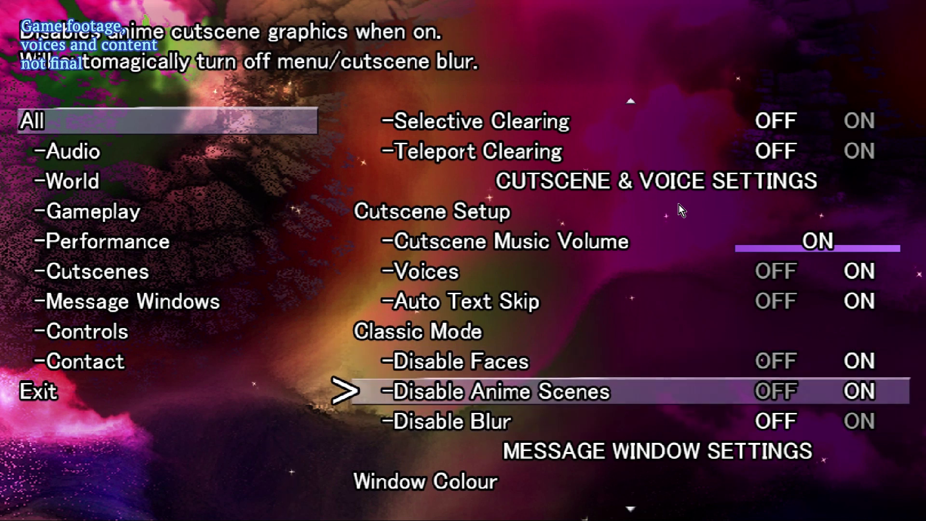
Step: Turn Disable Anime Scenes and Disable Faces back off and read the Disable Blur description
key("Left")
key("Up")
key("Left")
key("Down")
key("Down")
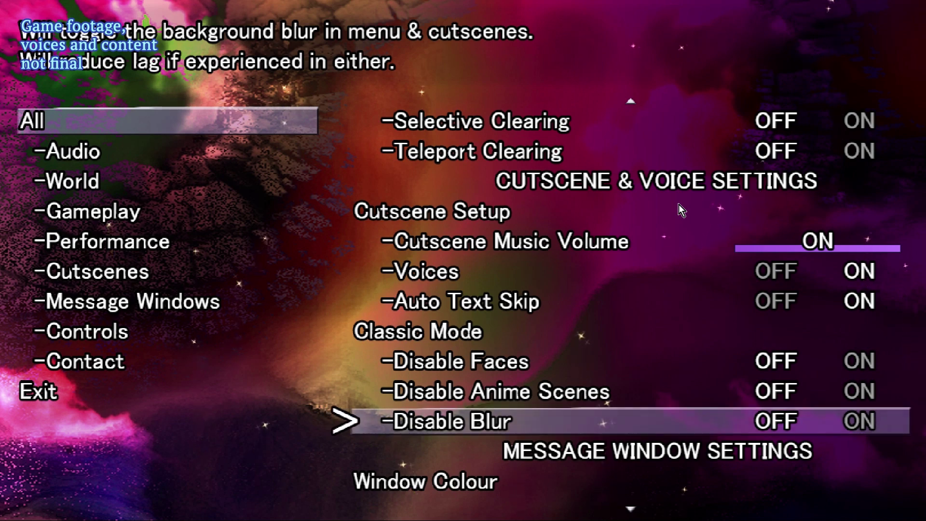
Step: Switch Disable Anime Scenes on, check the Disable Blur option, and switch Disable Anime Scenes back off
key("Up")
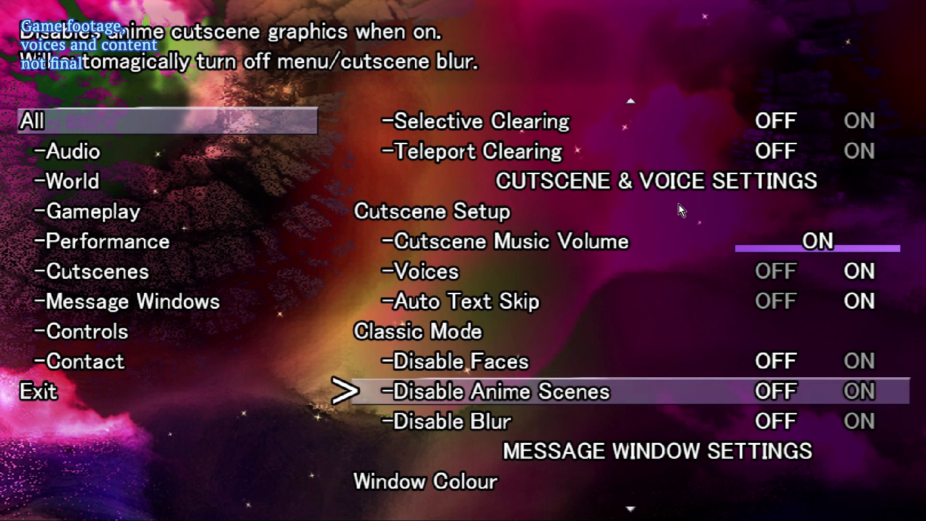
key("Right")
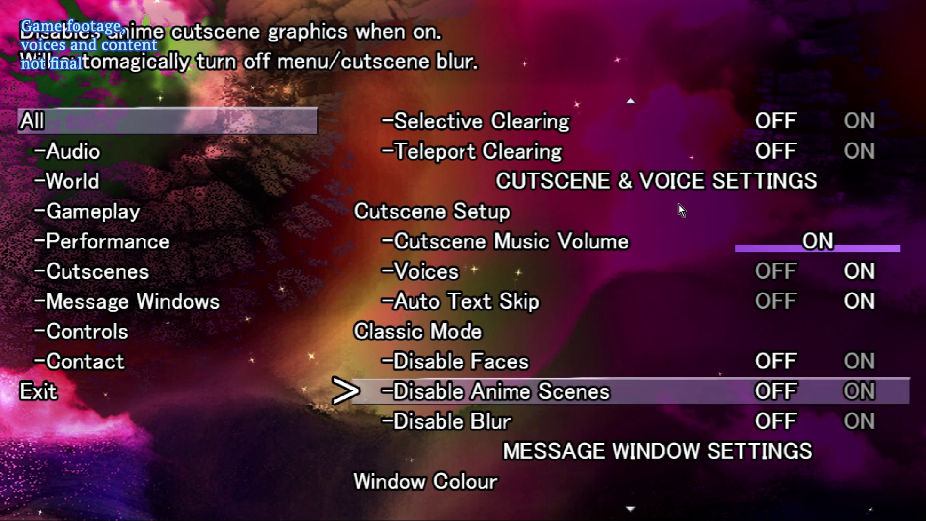
key("Down")
key("Up")
key("Down")
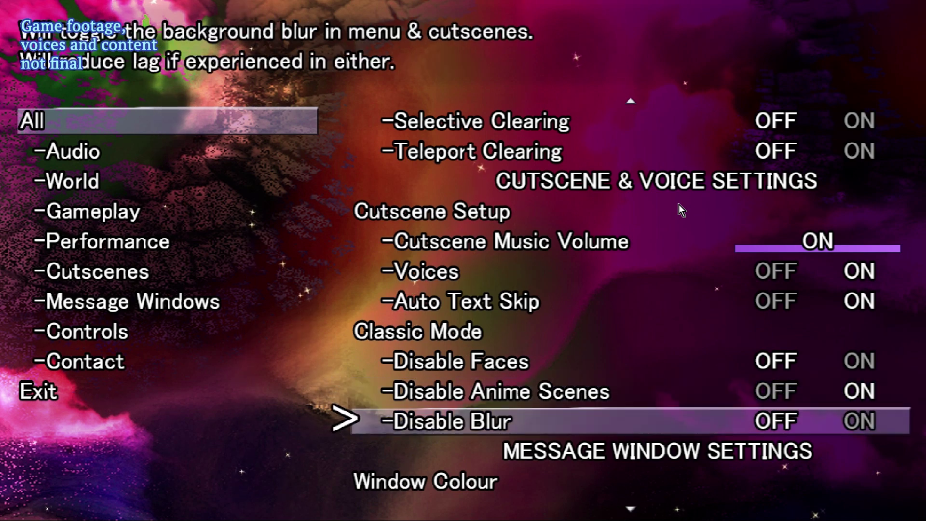
key("Up")
key("Left")
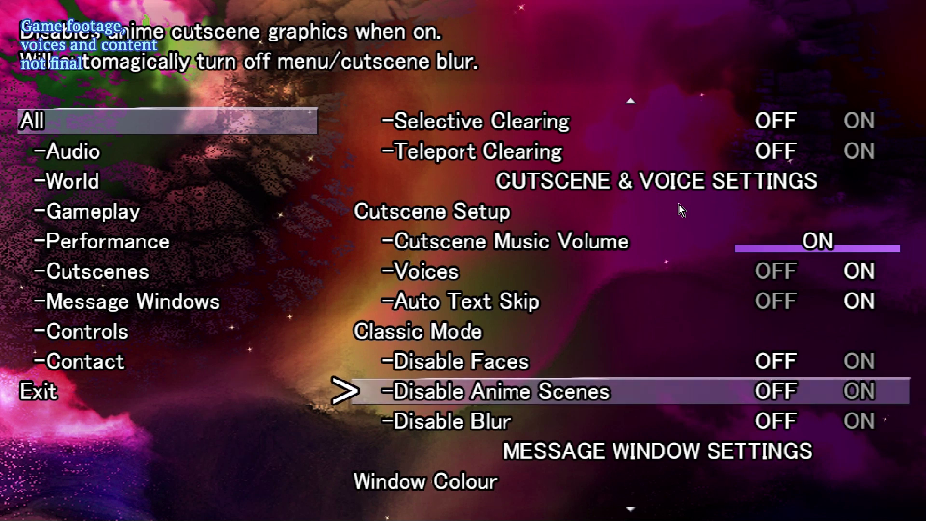
key("Down")
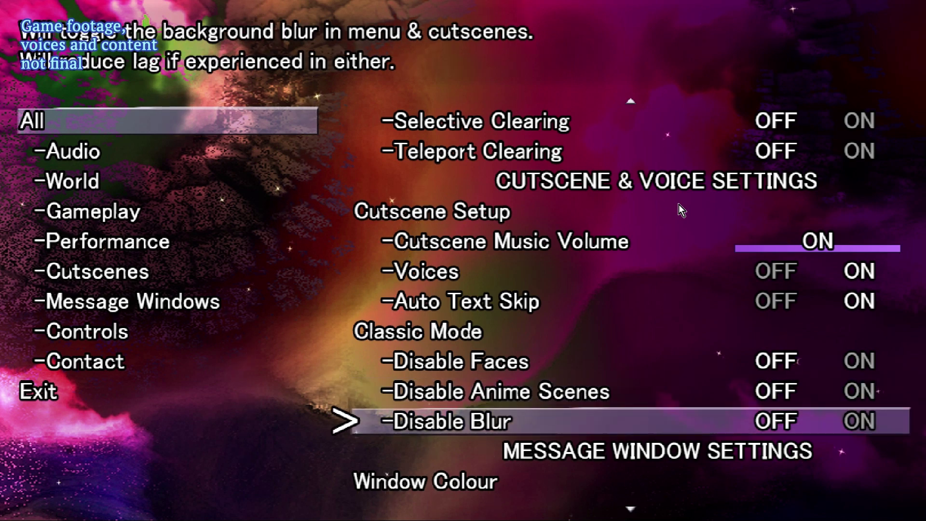
Step: Look through the Message Window settings as far as the Fade transition option and read its description
key("Down")
key("Down")
key("Down")
key("Down")
key("Down")
key("Down")
key("Down")
key("Down")
key("Down")
key("Down")
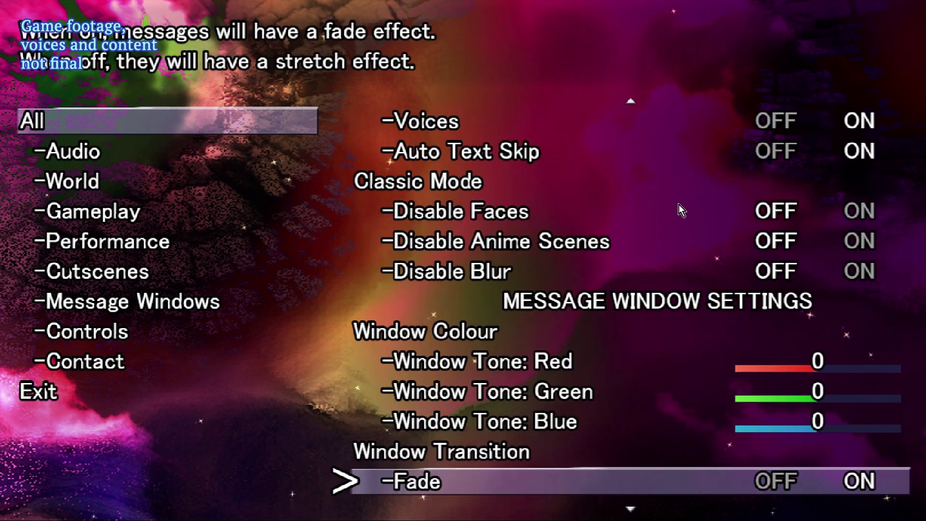
Step: Return to the Window Colour section and check the description of the red window tone
key("Up")
key("Up")
key("Up")
key("Up")
key("Up")
key("Up")
key("Up")
key("Up")
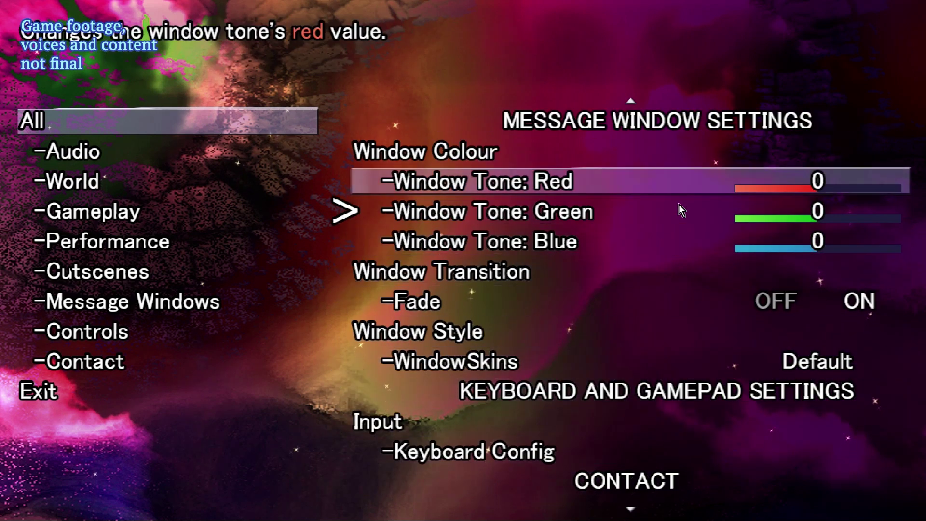
key("Up")
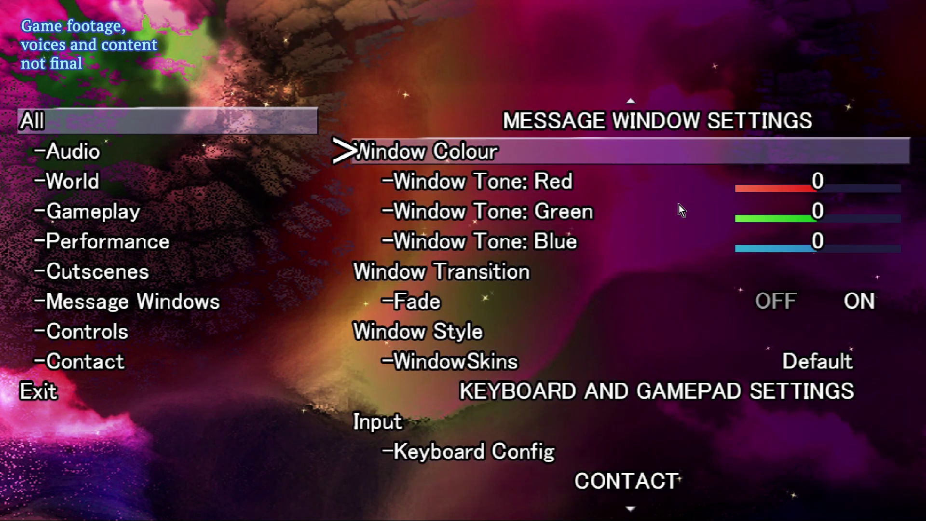
Step: Review the Window Transition and Window Style sections, reading the Fade and WindowSkins descriptions
key("Down")
key("Down")
key("Down")
key("Down")
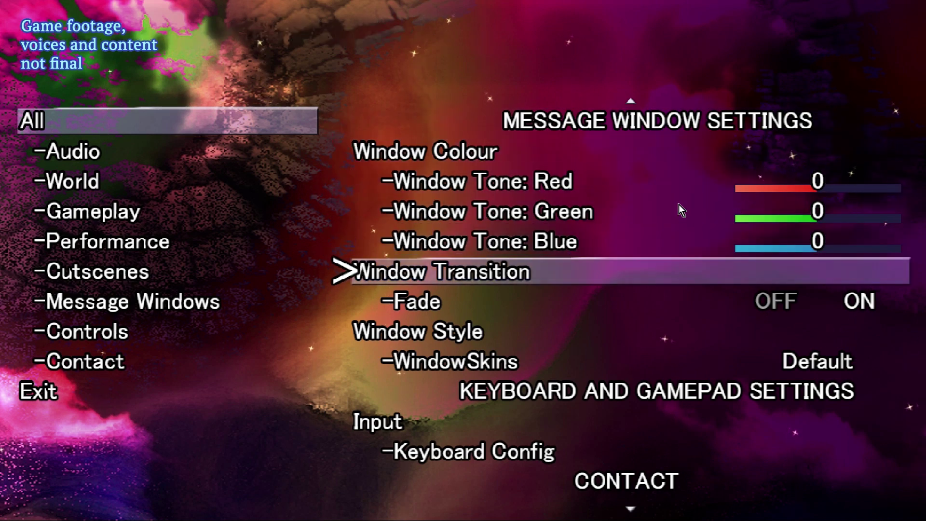
key("Down")
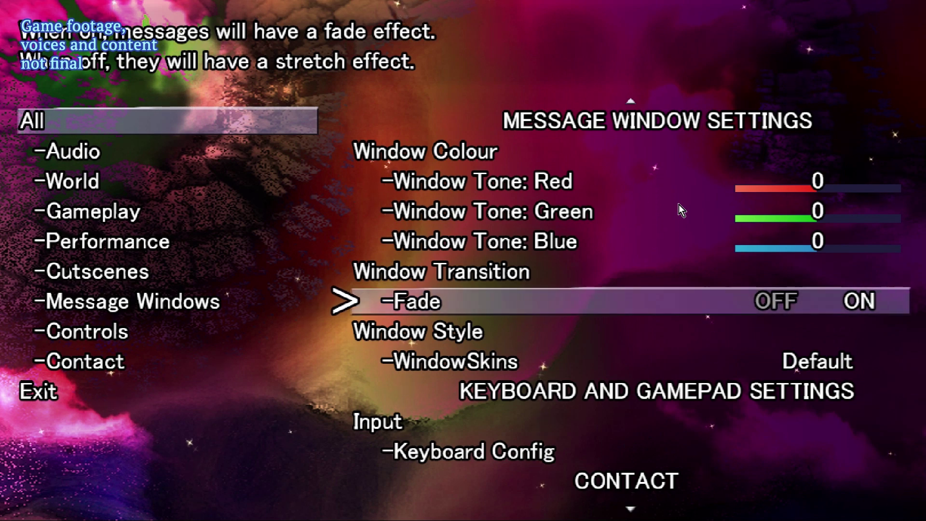
key("Down")
key("Down")
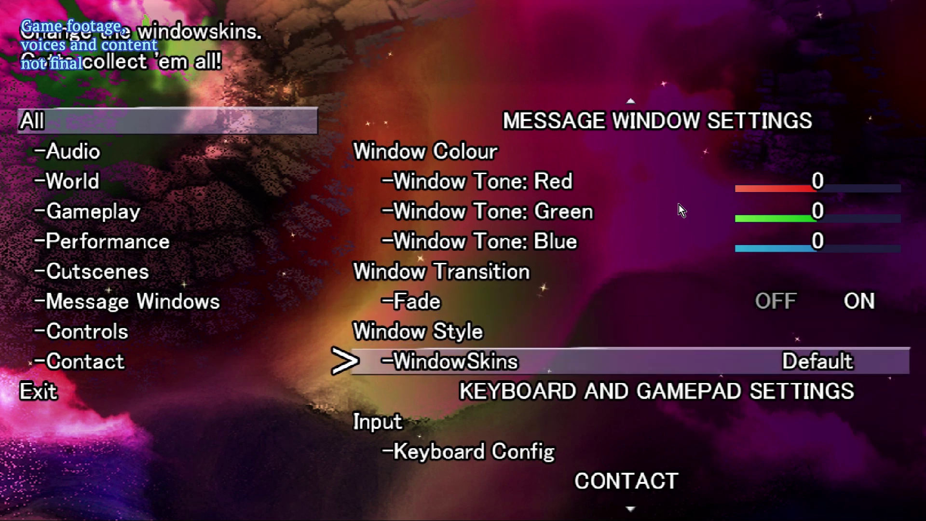
key("Down")
key("Up")
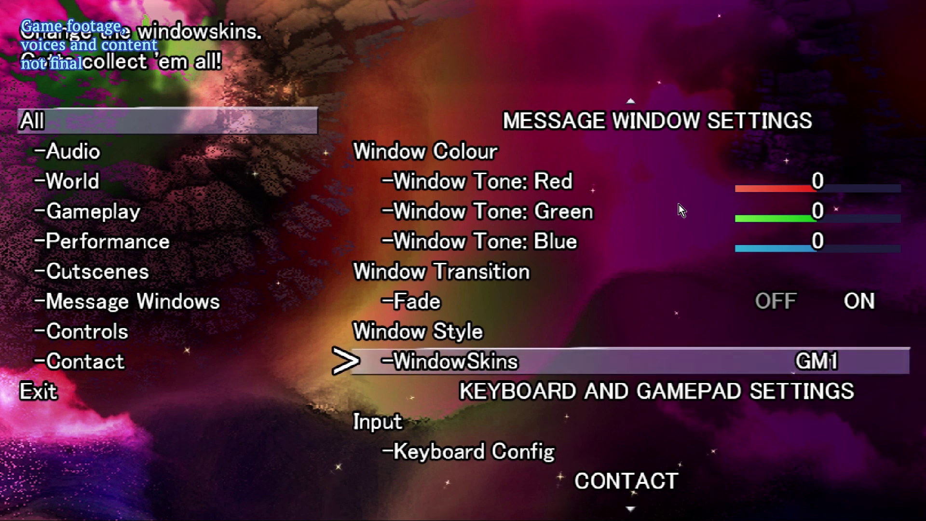
Step: Cycle the WindowSkins option through the available skins, previewing GM1 and GM2
key("Right")
key("Right")
key("Right")
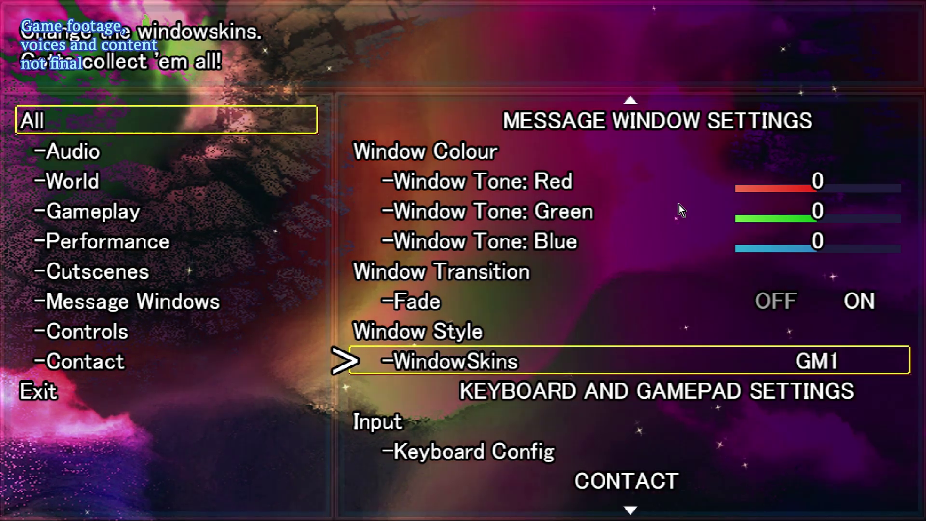
key("Right")
key("Right")
key("Right")
key("Right")
key("Right")
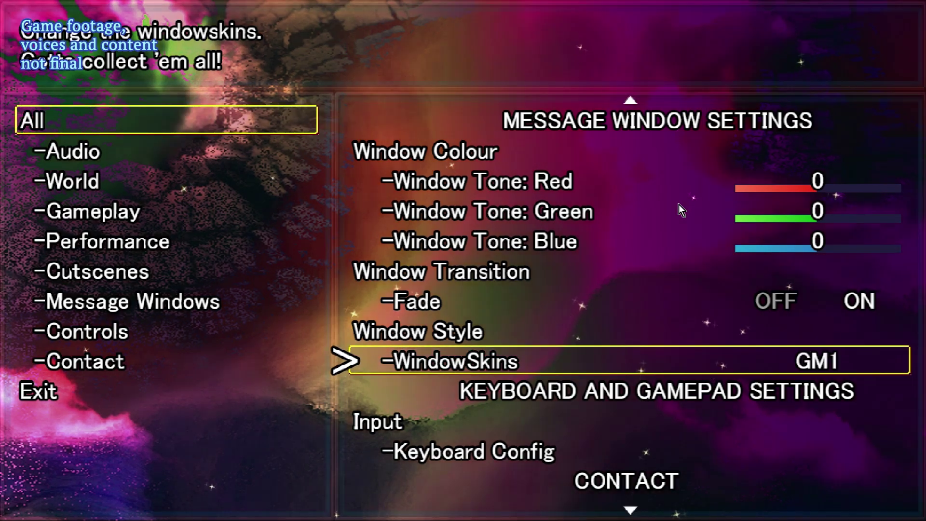
key("Right")
key("Right")
key("Right")
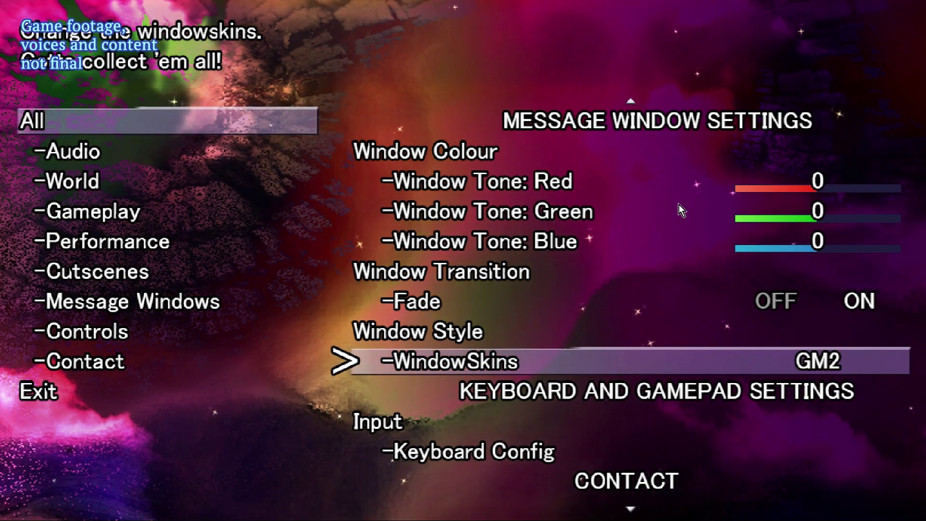
Step: Set the WindowSkins option back to Default
key("Left")
key("Left")
key("Left")
key("Right")
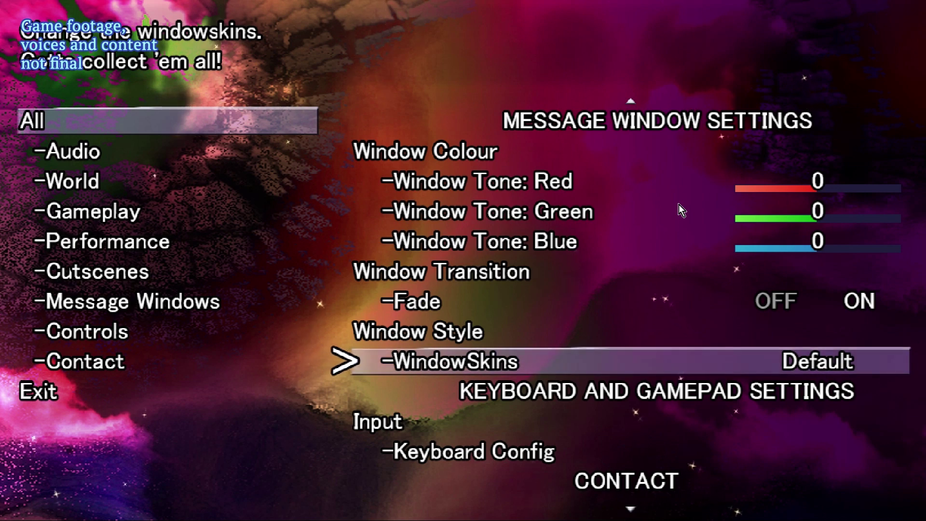
key("Right")
key("Left")
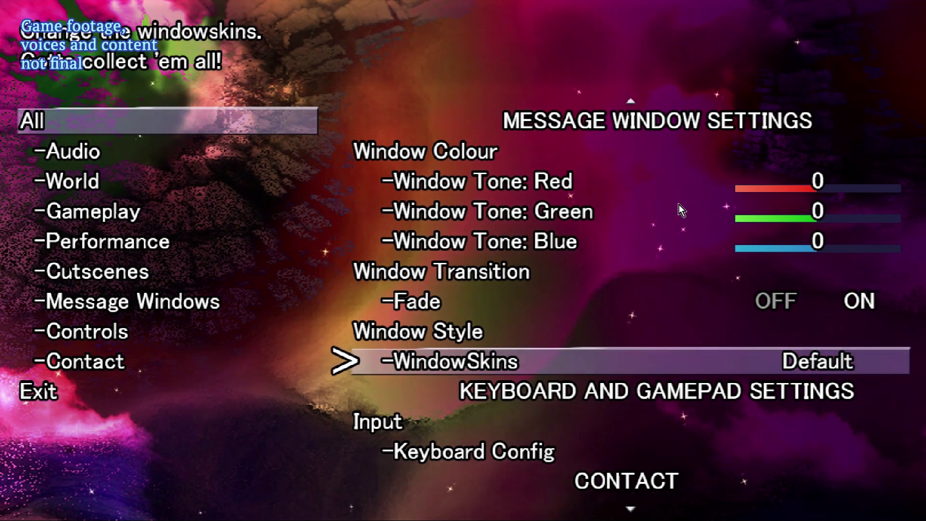
Step: Check the Keyboard Config option in the Keyboard and Gamepad settings against the WindowSkins option above it
key("Down")
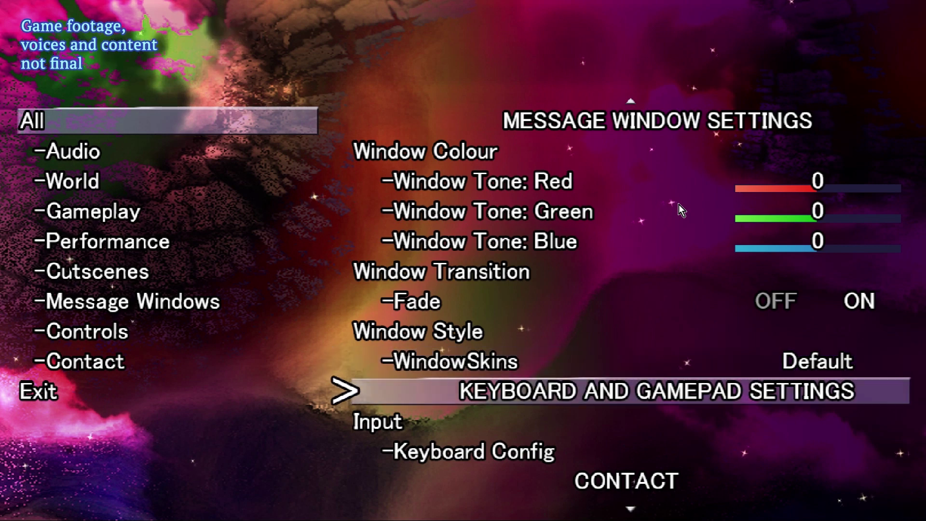
key("Up")
key("Down")
key("Down")
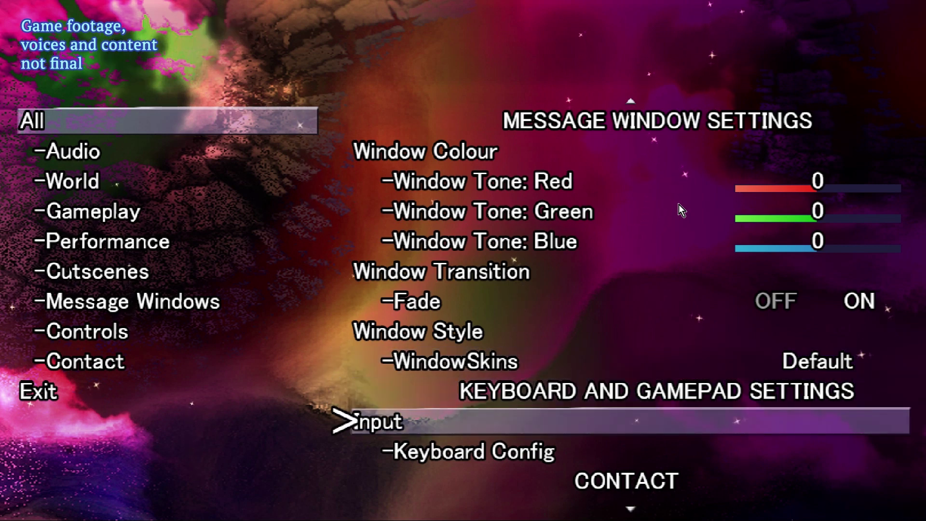
key("Down")
key("Up")
key("Up")
key("Up")
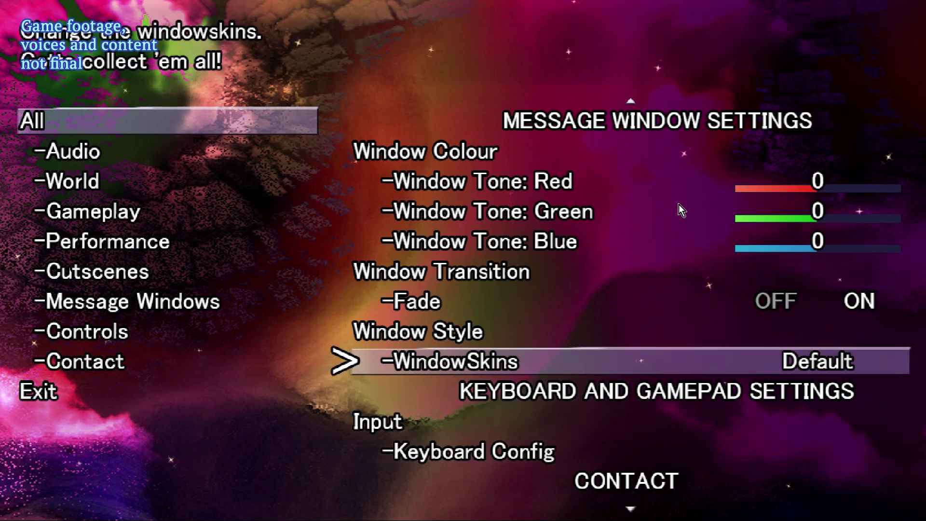
key("Down")
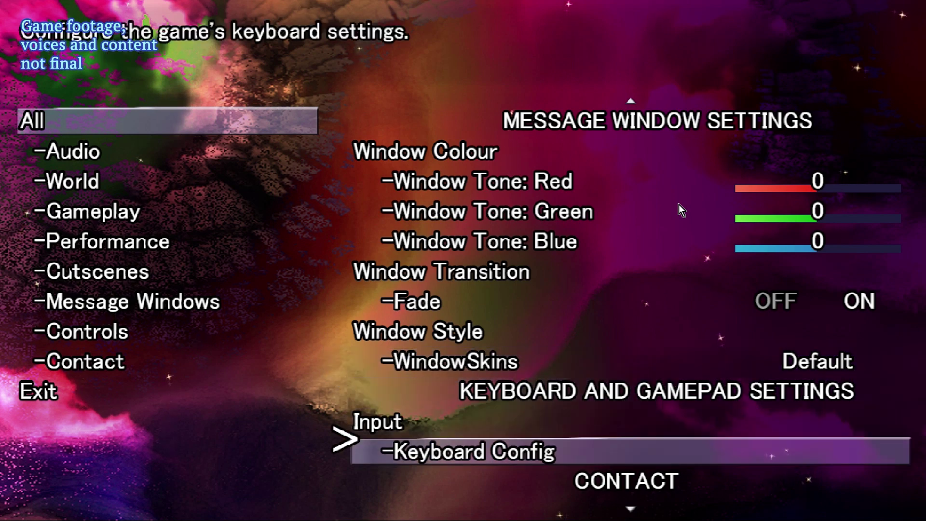
Step: Set the WindowSkins option to Dark
key("Down")
key("Up")
key("Up")
key("Up")
key("Up")
key("Right")
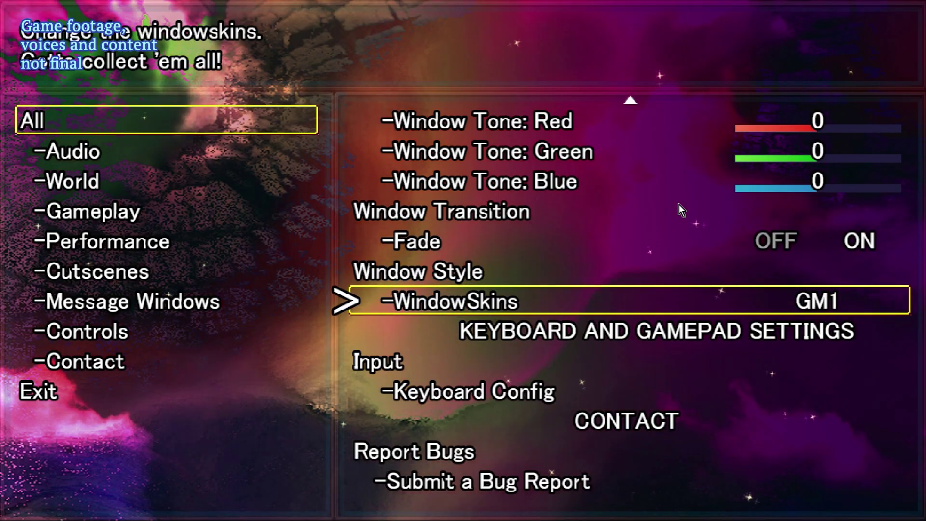
key("Right")
key("Right")
Step: Look over the Keyboard and Gamepad settings and read the Keyboard Config description
key("Down")
key("Down")
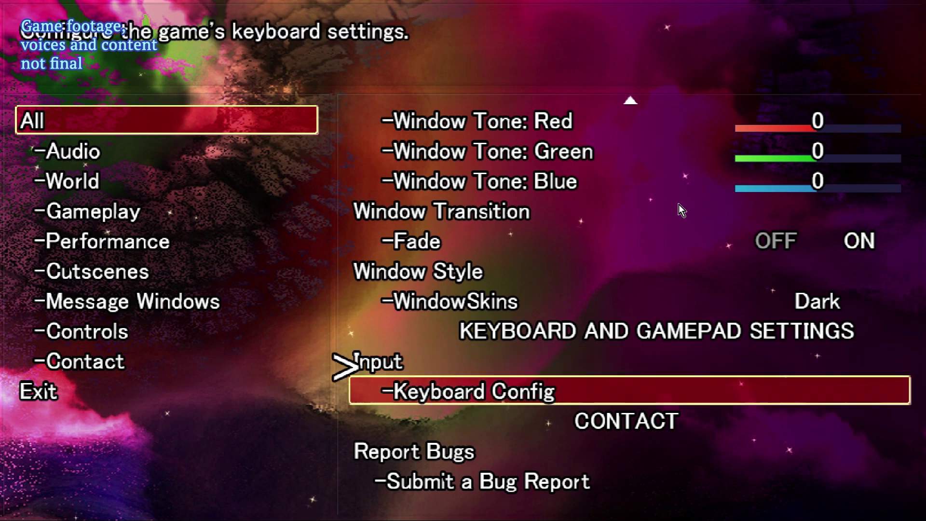
key("Down")
key("Down")
key("Up")
key("Up")
key("Up")
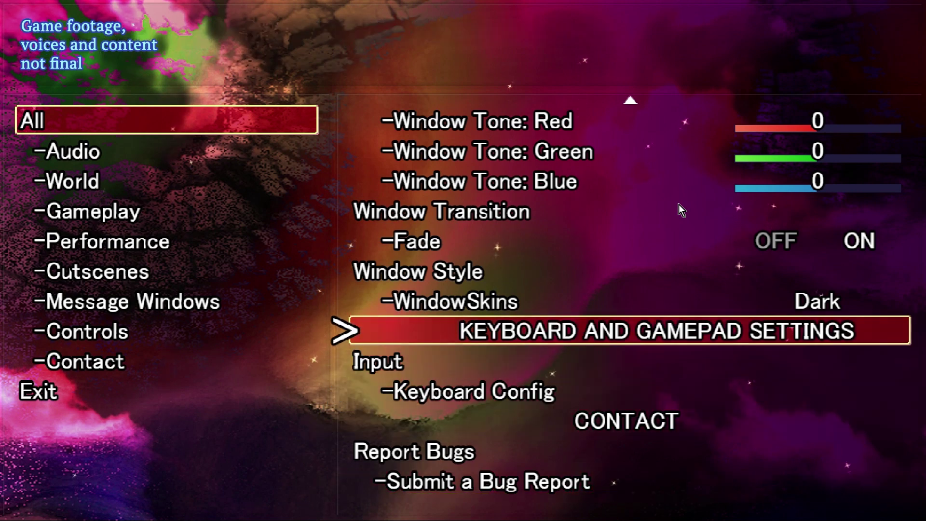
key("Down")
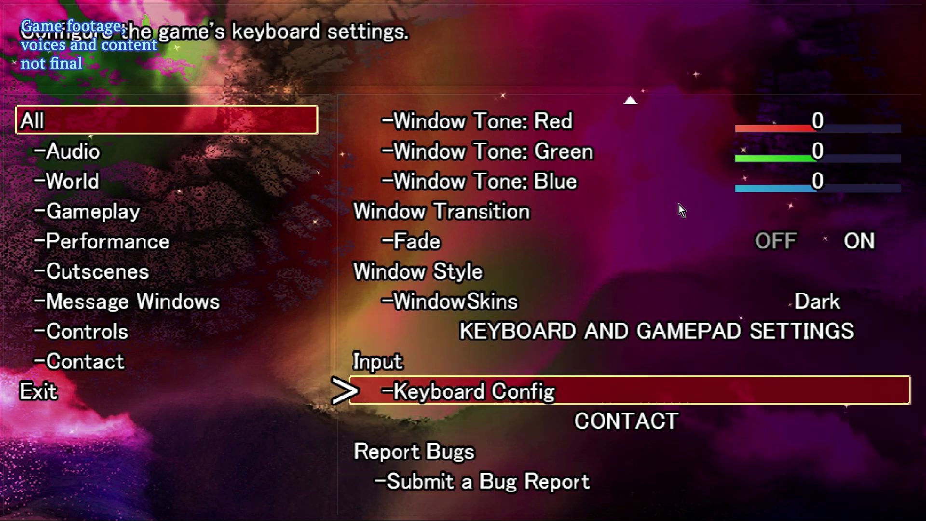
key("Up")
key("Down")
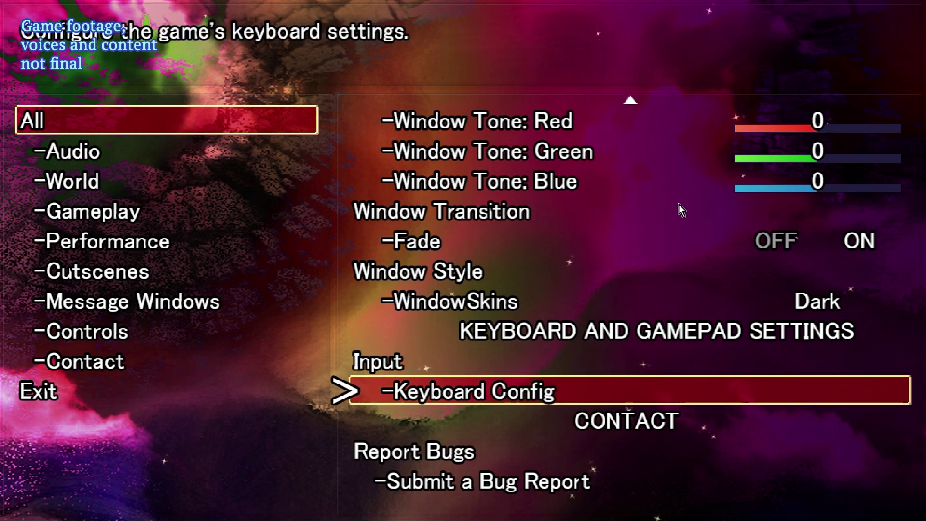
Step: Open the Keyboard Config screen, view the key layout, and return to the options
key("Escape")
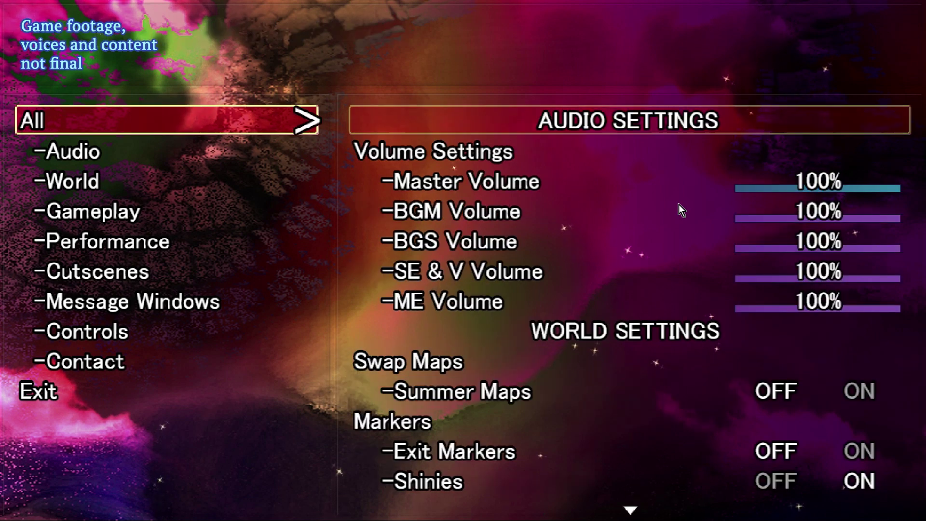
key("Return")
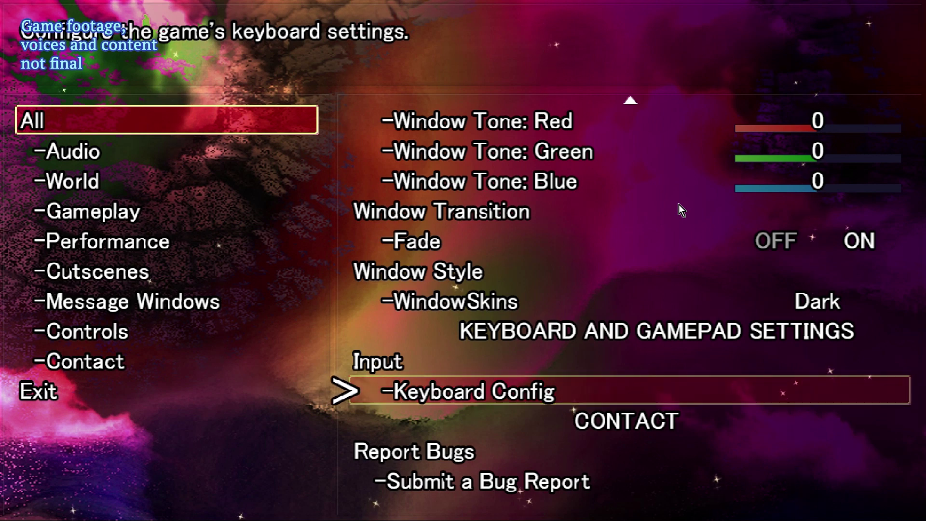
key("Down")
key("Up")
key("Up")
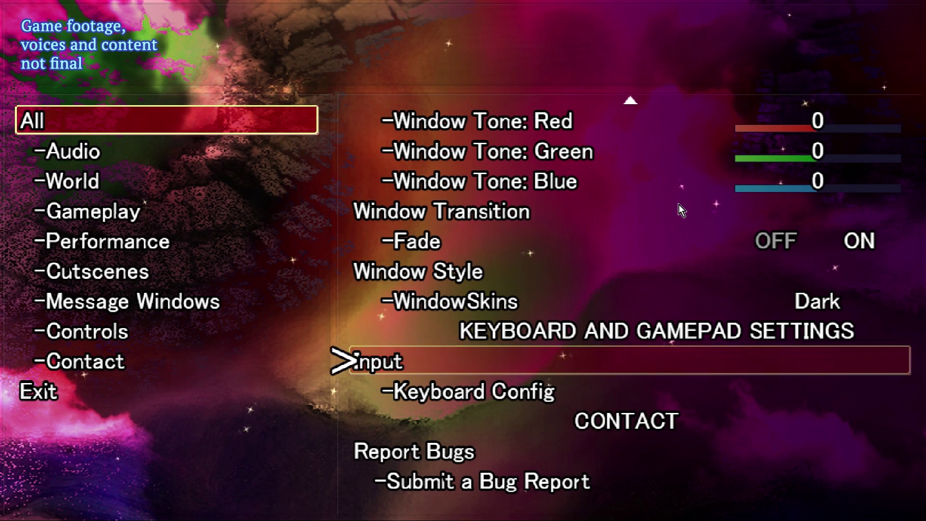
key("Down")
key("Return")
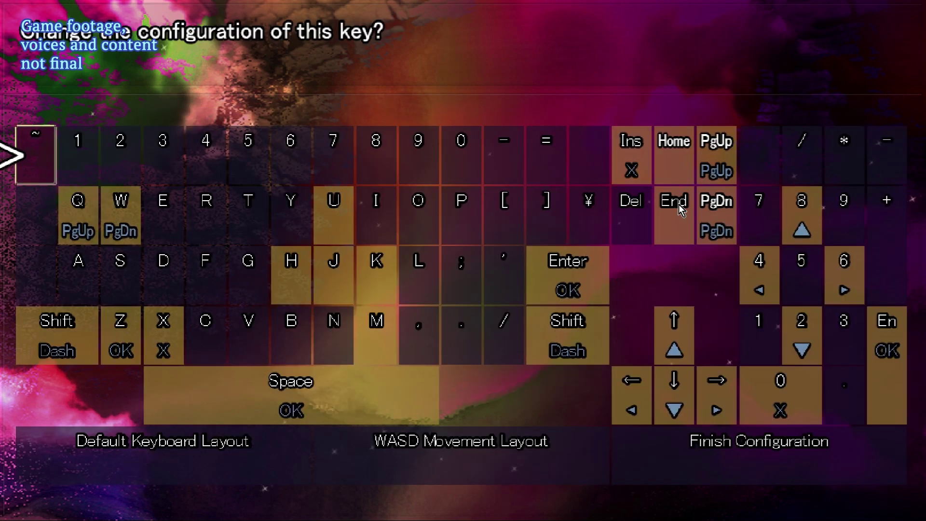
key("Escape")
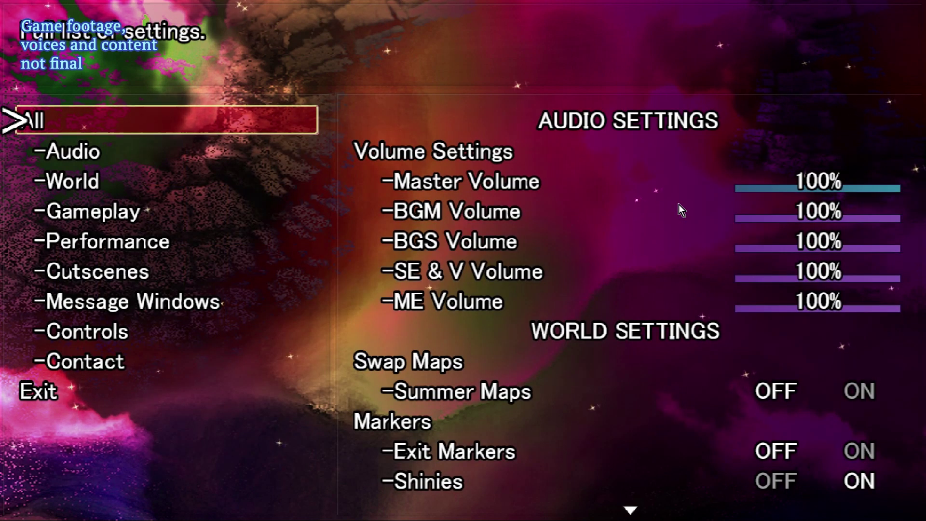
Step: Read the bug report description, reopen the Keyboard Config screen, and leave it again
key("Up")
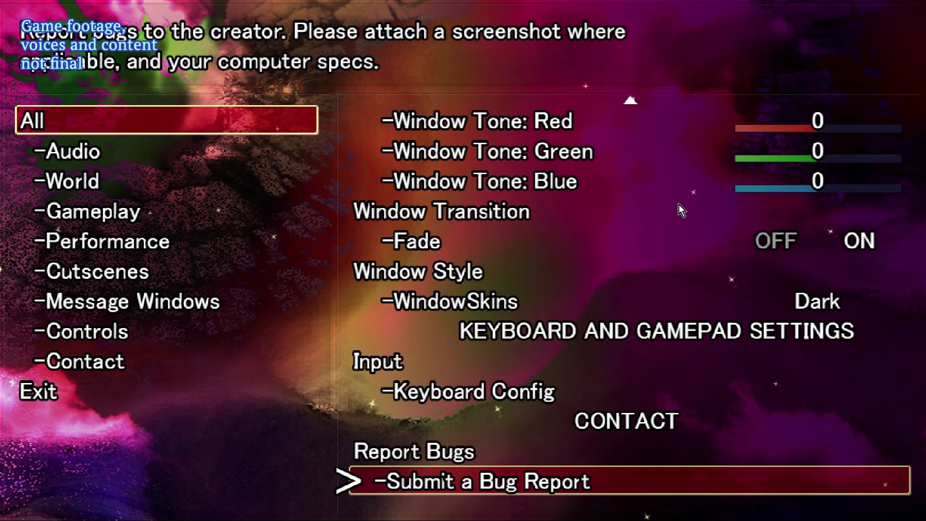
key("Up")
key("Up")
key("Up")
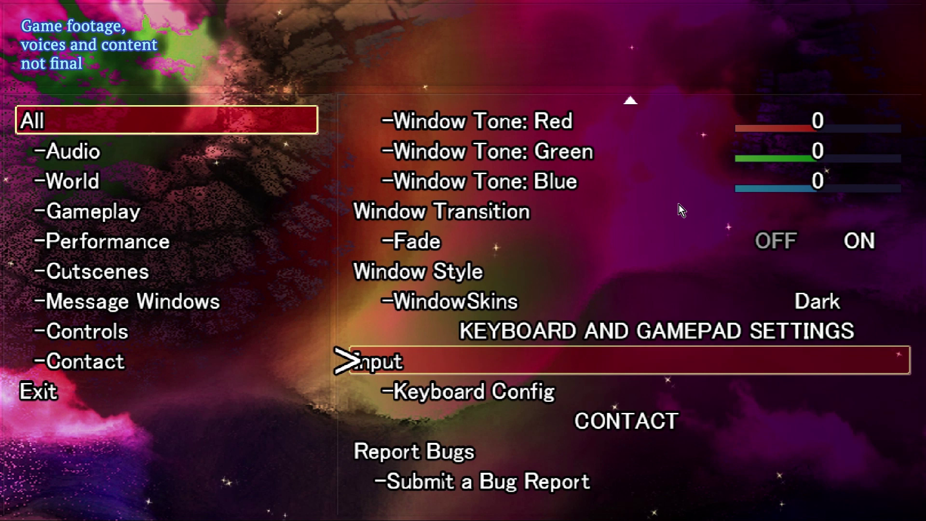
key("Down")
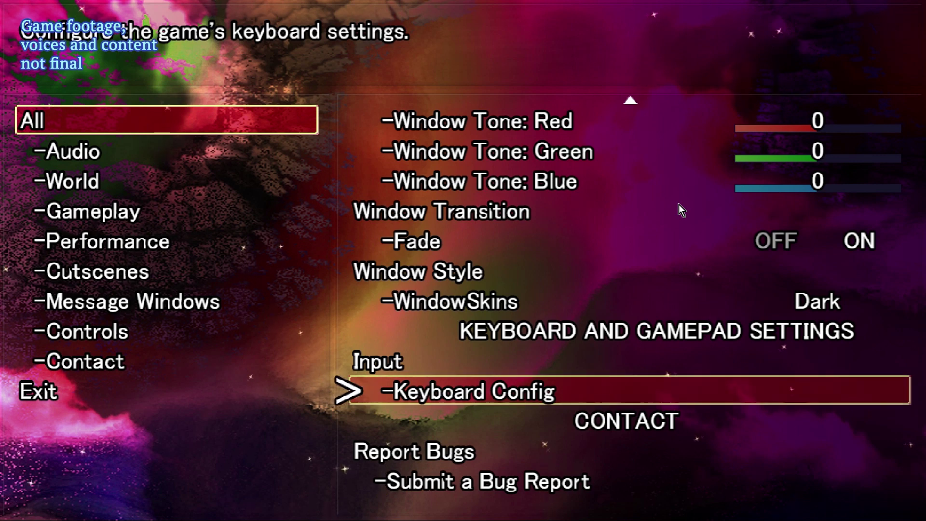
key("Return")
key("Escape")
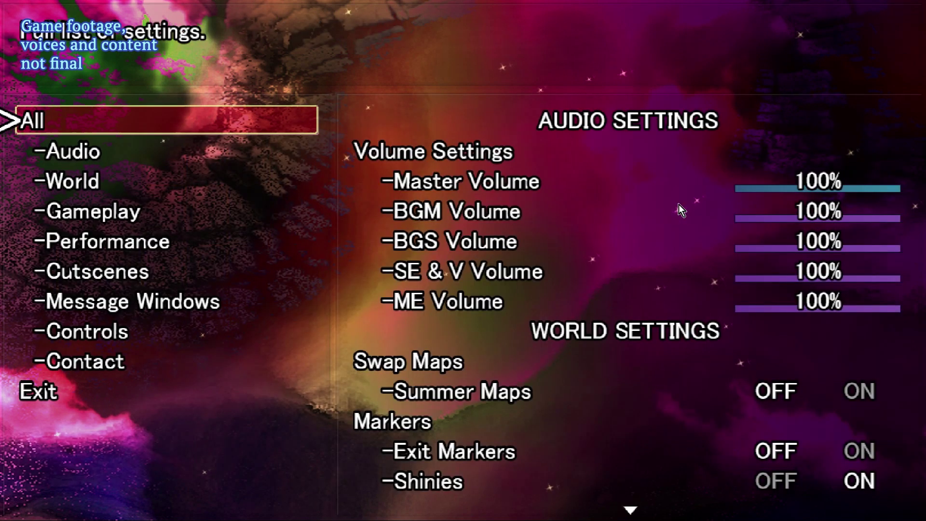
Step: Open Submit a Bug Report in the Contact section and close the window it launches
key("Return")
key("Up")
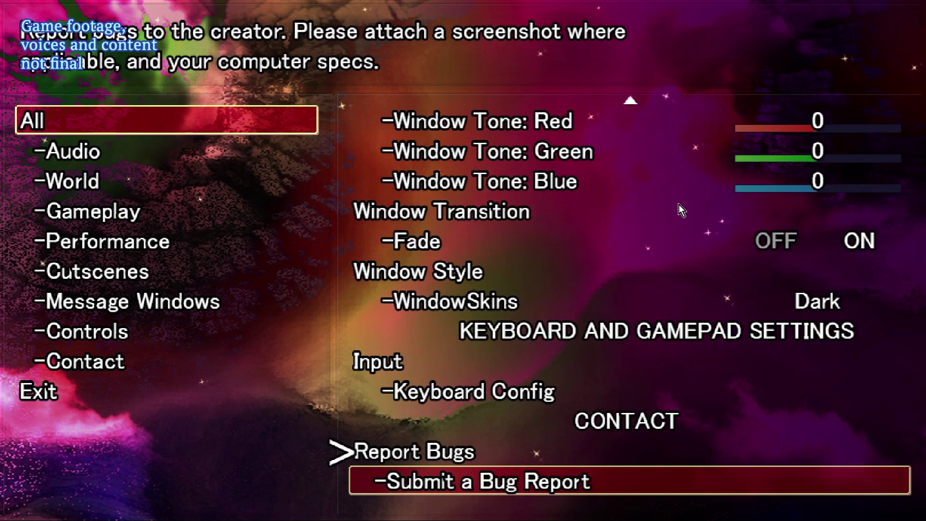
key("Up")
key("Up")
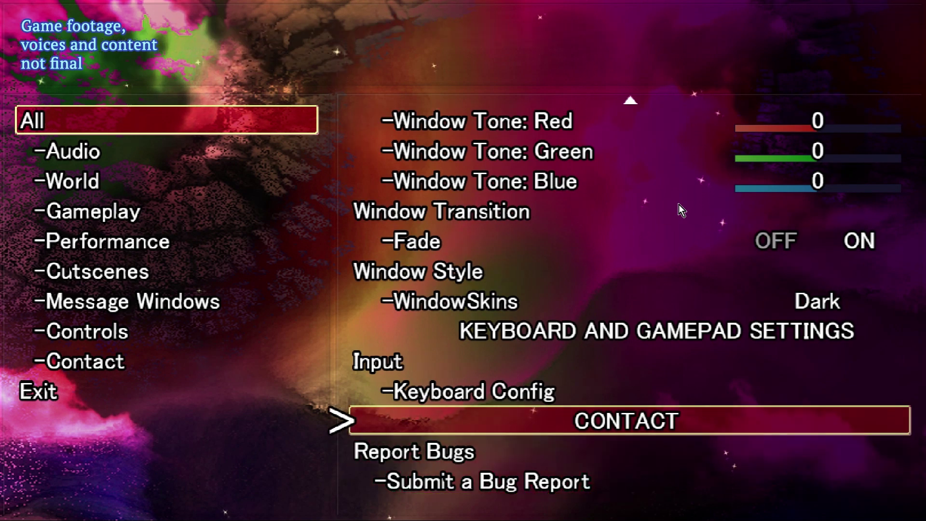
key("Down")
key("Down")
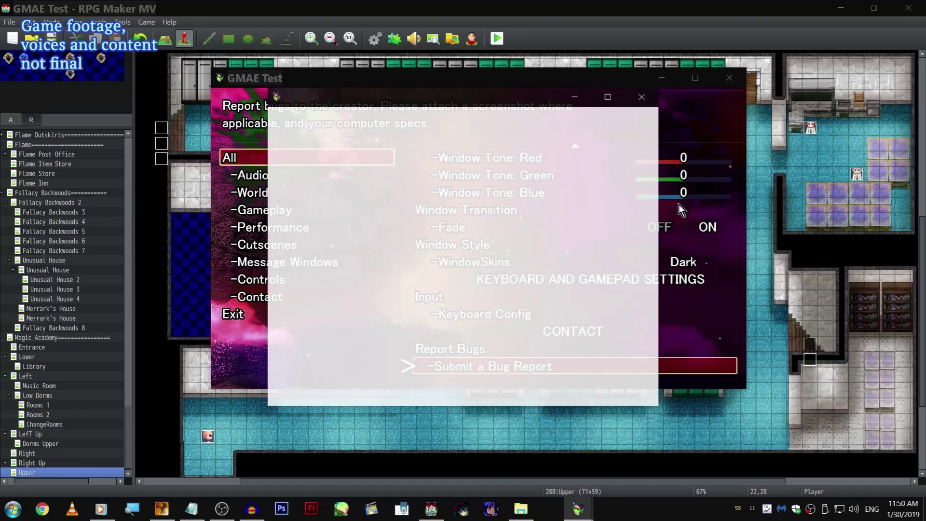
key("Return")
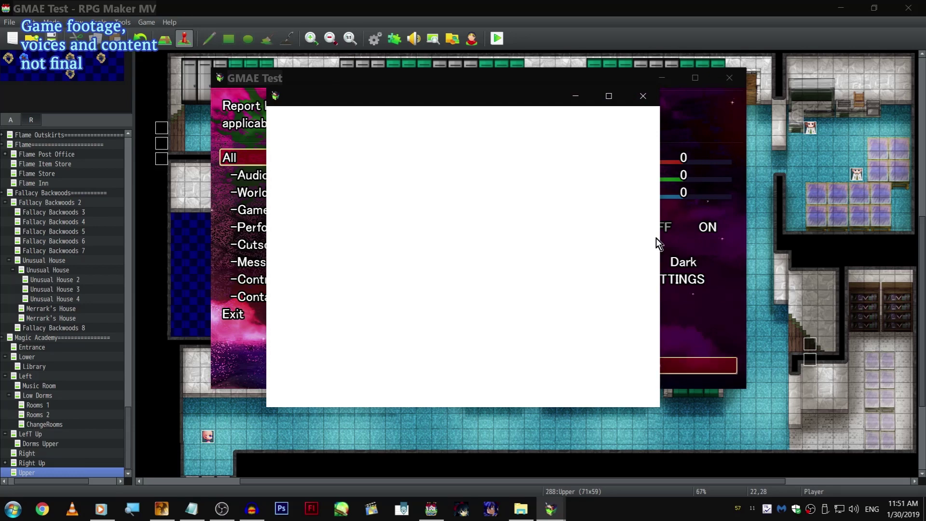
left_click(644, 95)
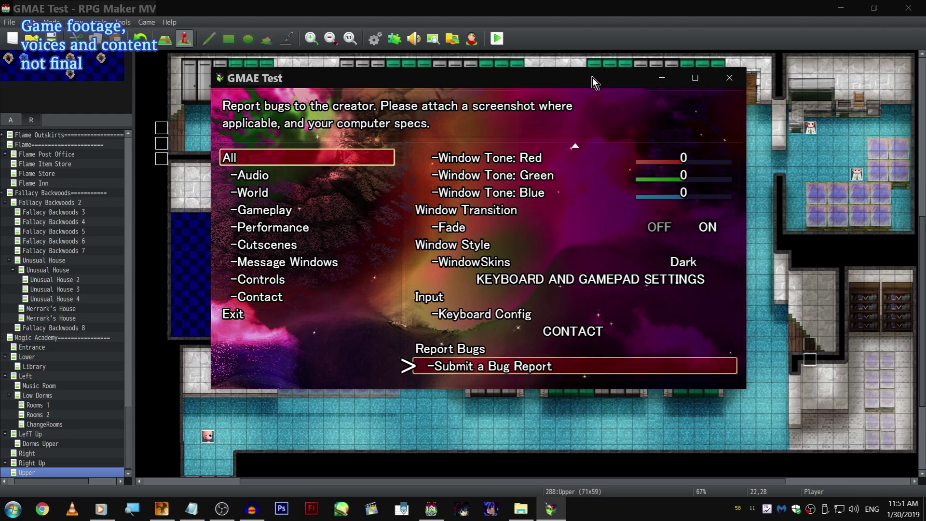
Step: Return to the options category list and browse its sections upward from Exit
right_click(537, 372)
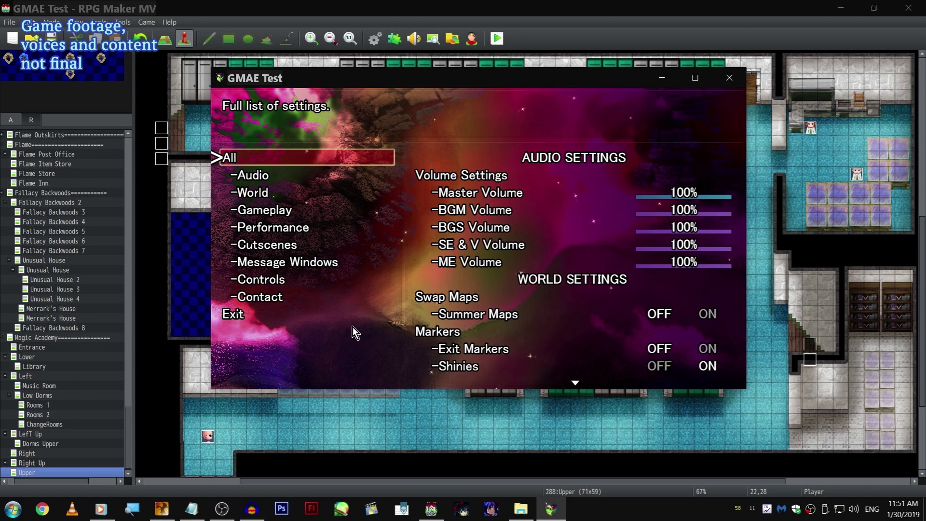
left_click(308, 315)
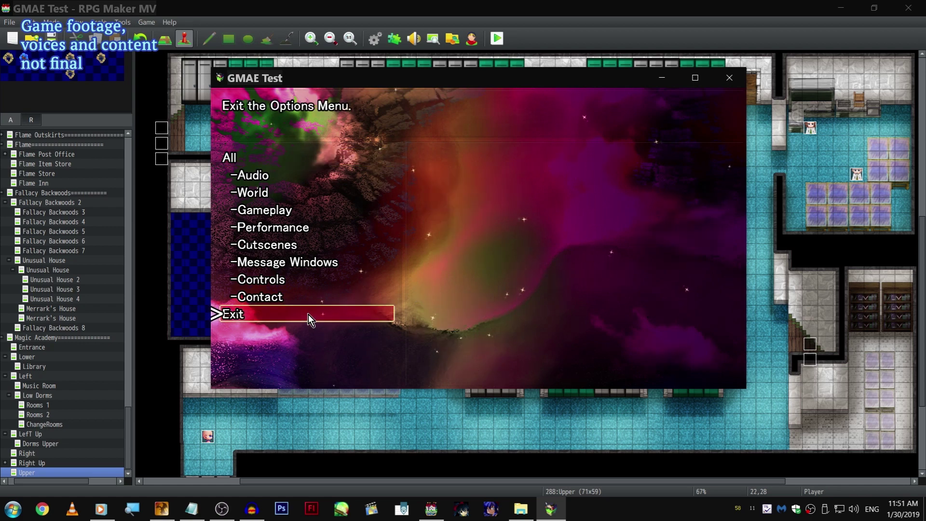
key("Up")
key("Up")
key("Up")
key("Up")
key("Up")
key("Up")
key("Up")
key("Up")
key("Up")
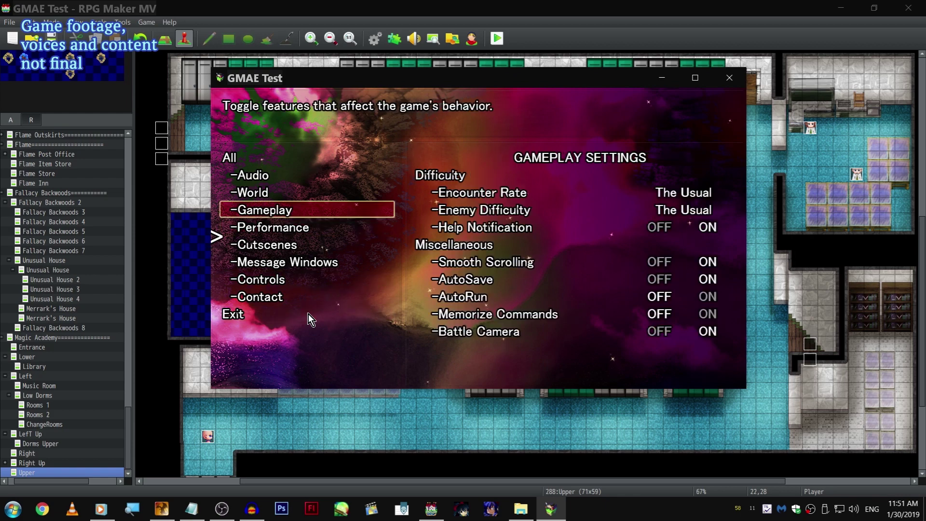
Step: Browse the remaining option categories down to Exit and leave the Options menu
key("Down")
key("Down")
key("Down")
key("Down")
key("Down")
key("Down")
key("Down")
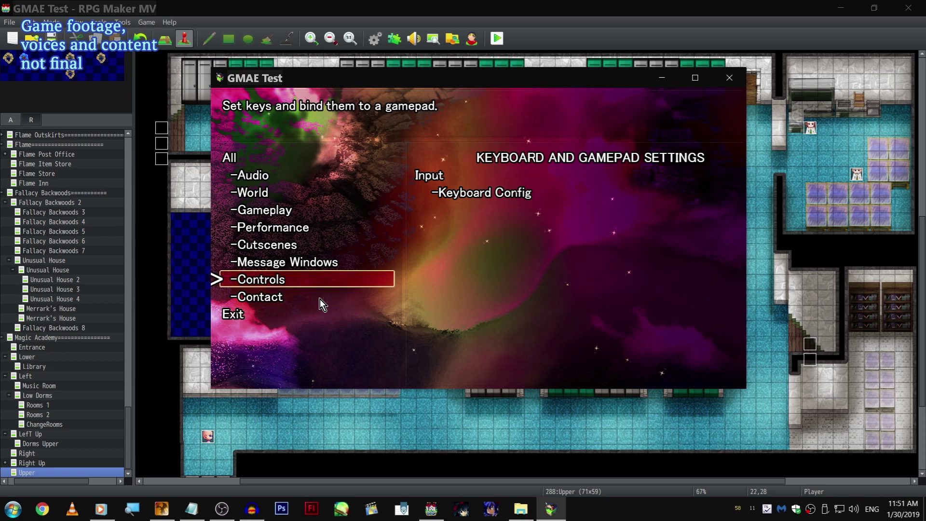
key("Down")
key("Down")
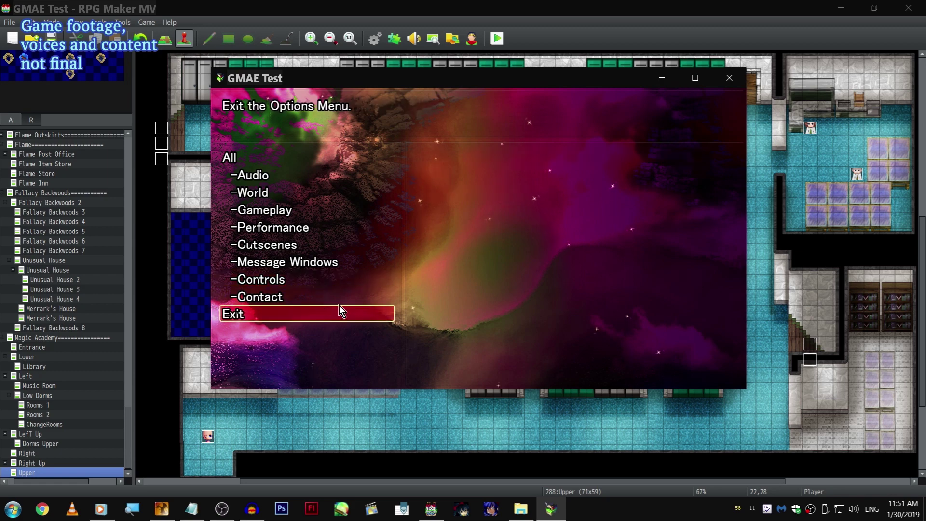
key("Return")
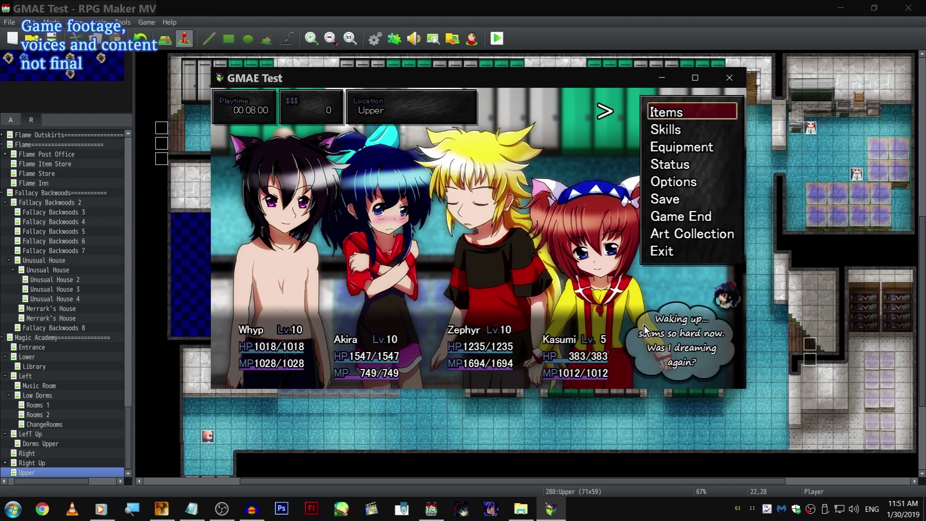
Step: Point out Options in the main menu, leave the menu, and close the playtest
left_click(694, 183)
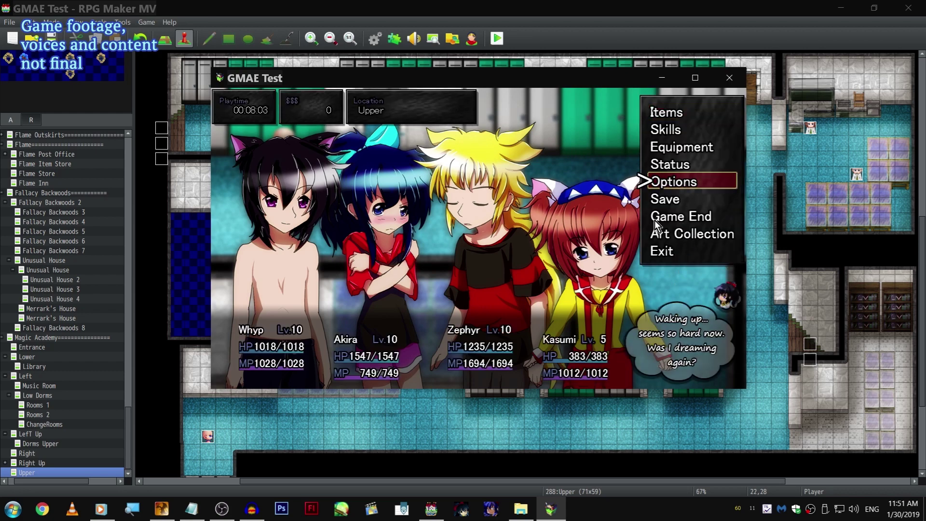
key("Down")
key("Up")
key("Escape")
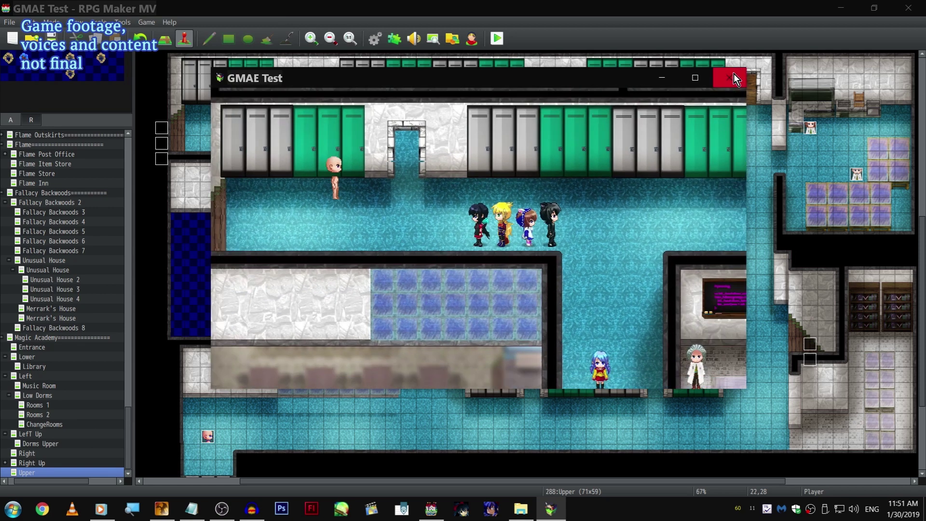
left_click(731, 79)
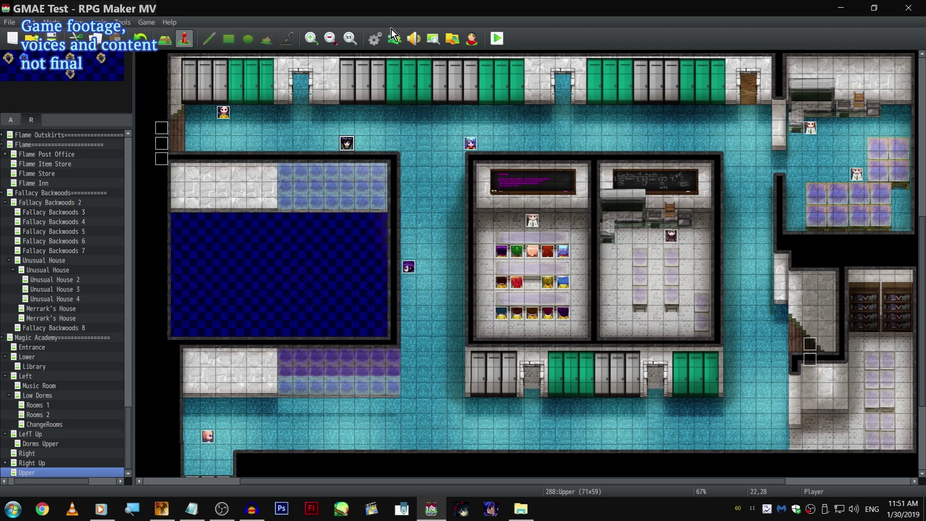
Step: Open the Plugin Manager and bring up the YEP_OptionsCore plugin near the end of the list
left_click(395, 38)
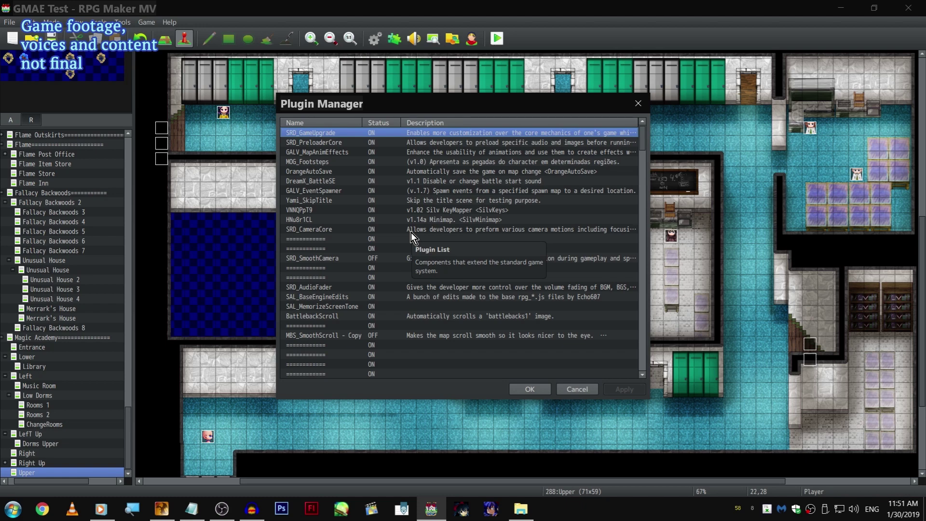
left_click(378, 152)
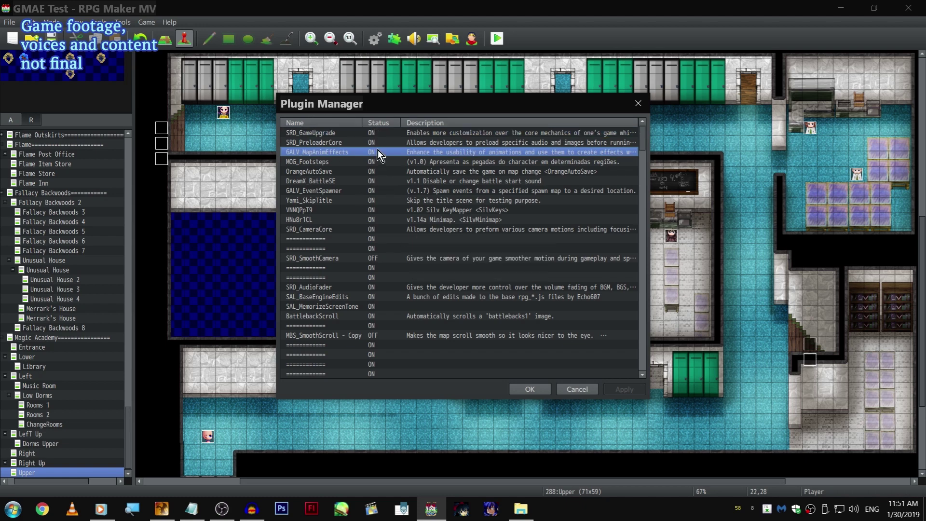
left_click(385, 135)
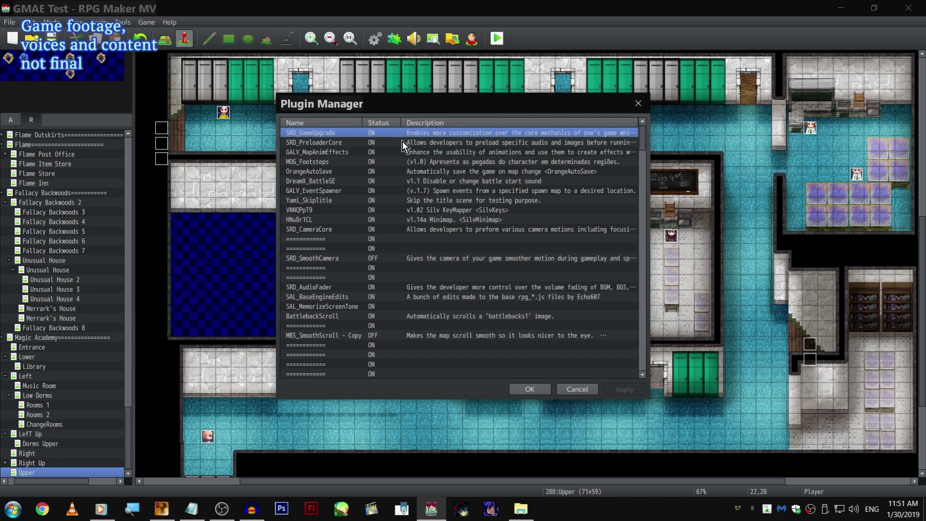
key("End")
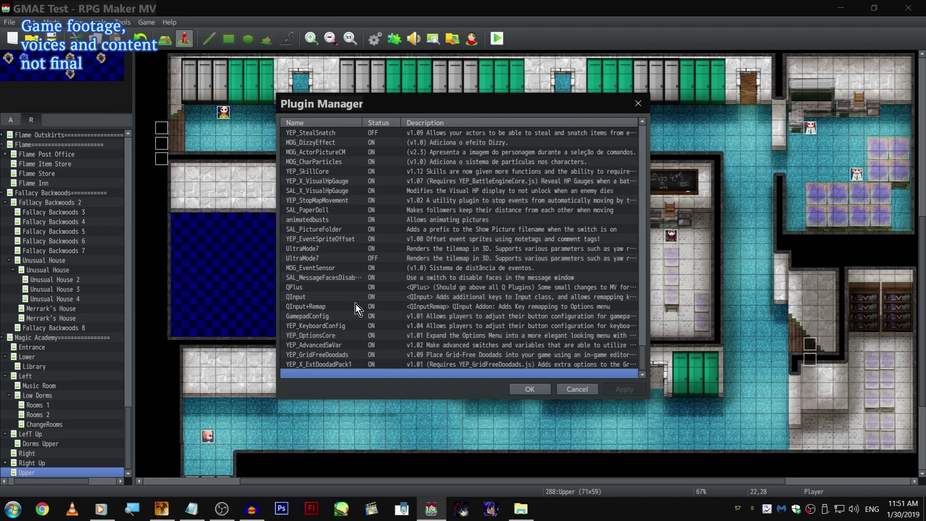
double_click(360, 336)
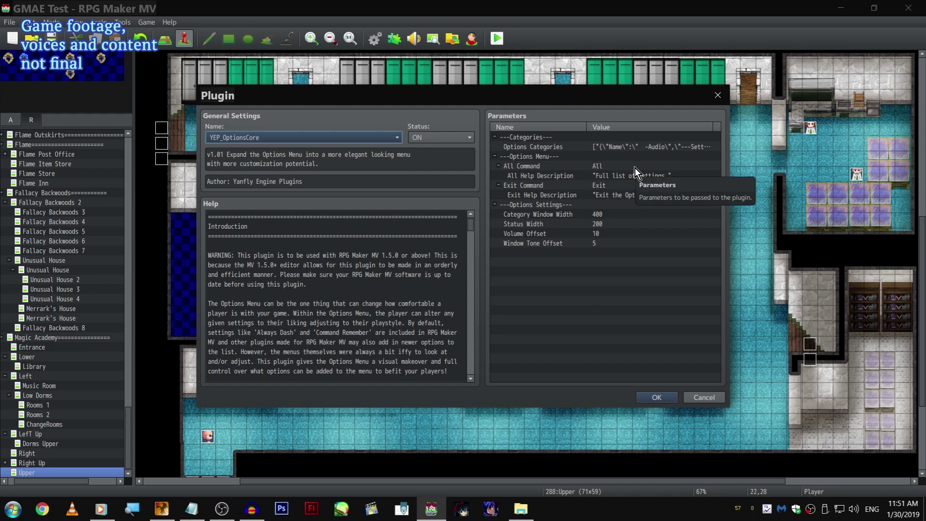
Step: Open the Options Categories parameter and view the Options List of the Audio category
double_click(634, 146)
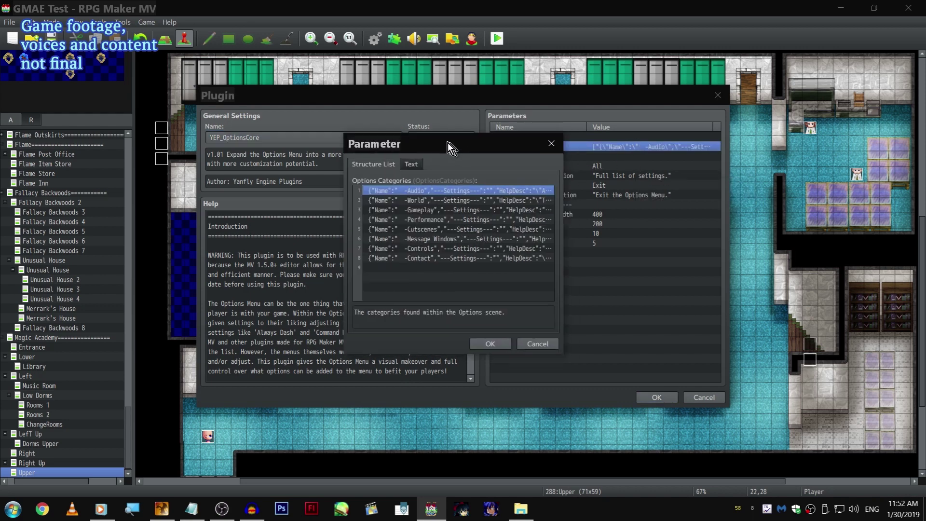
double_click(444, 188)
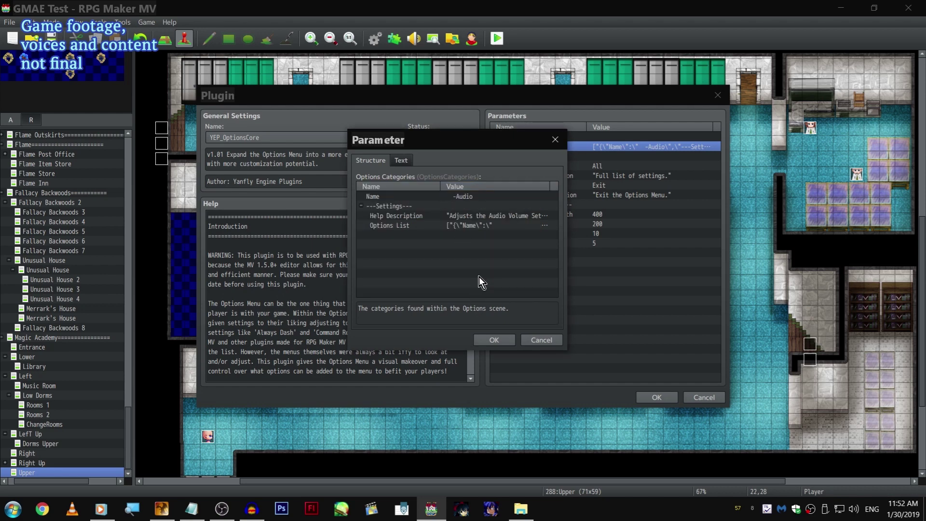
double_click(453, 225)
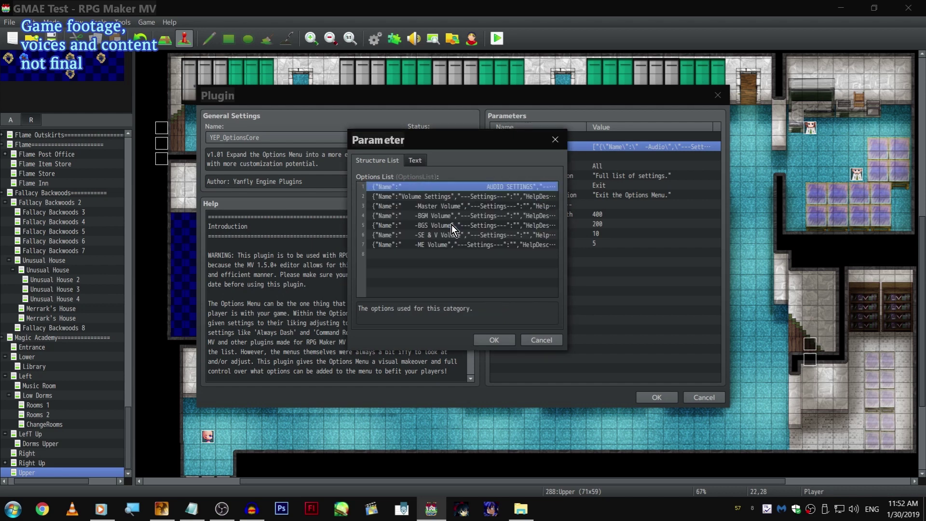
double_click(501, 225)
left_click_drag(502, 233, 477, 133)
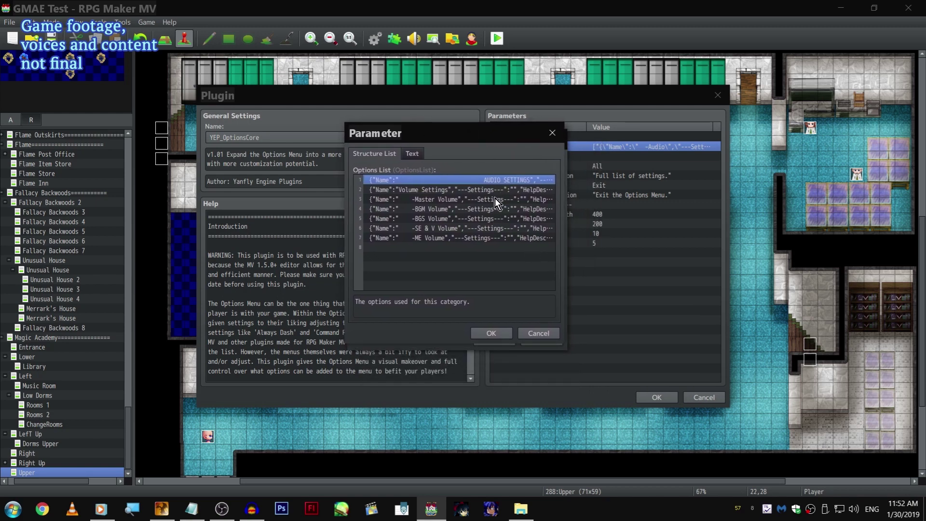
Step: Open the Master Volume option, view its Symbol parameter, and cancel out of that parameter
double_click(457, 196)
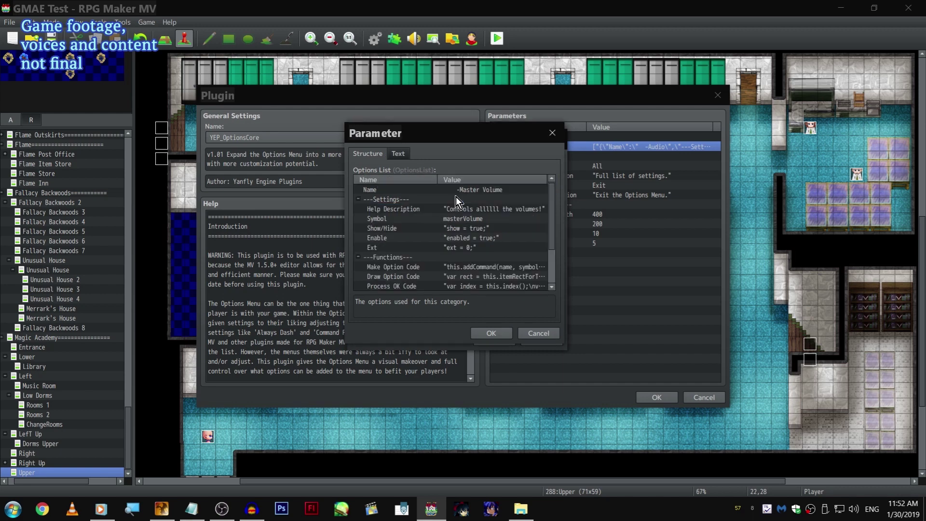
scroll(452, 227, "down", 1)
scroll(452, 228, "up", 1)
left_click(490, 197)
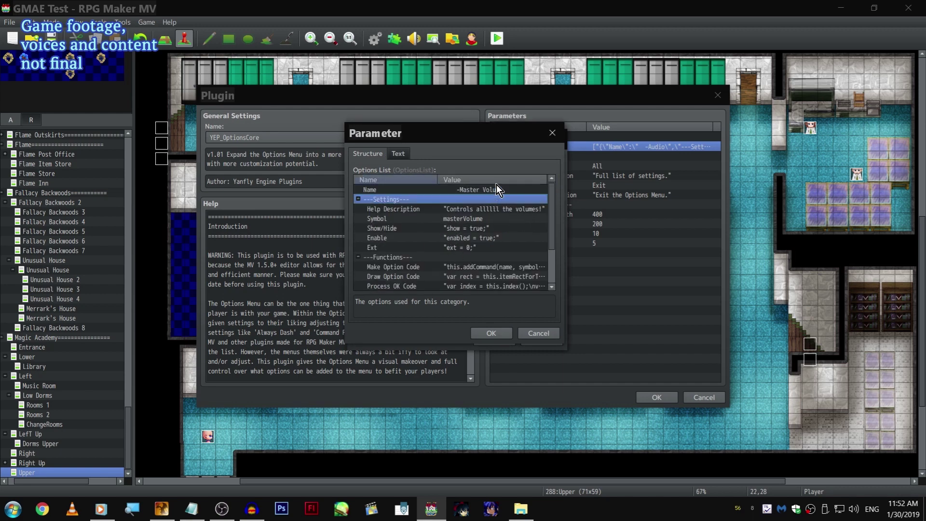
left_click_drag(496, 180, 386, 181)
left_click_drag(464, 181, 405, 180)
double_click(494, 218)
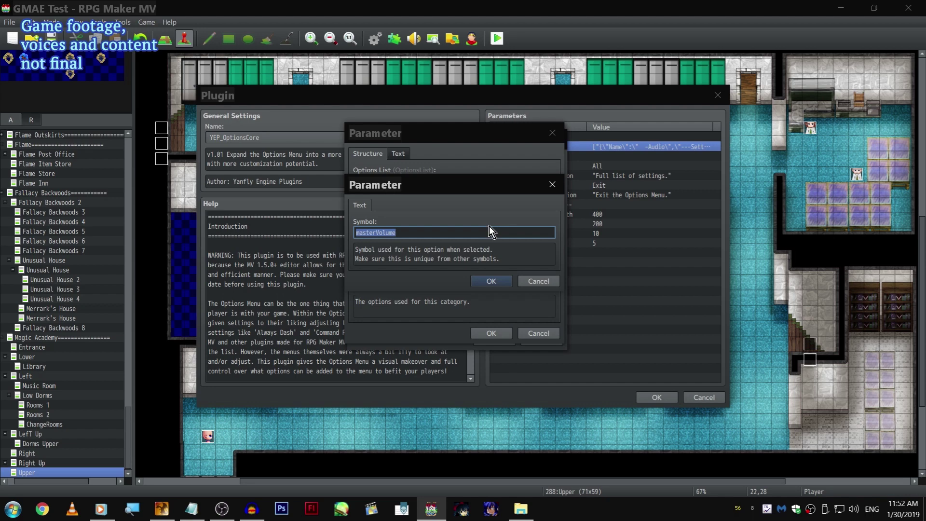
left_click(489, 231)
left_click(549, 284)
Step: View the Cursor Right Code of the Master Volume option and back out to the Options Categories list
scroll(517, 259, "down", 2)
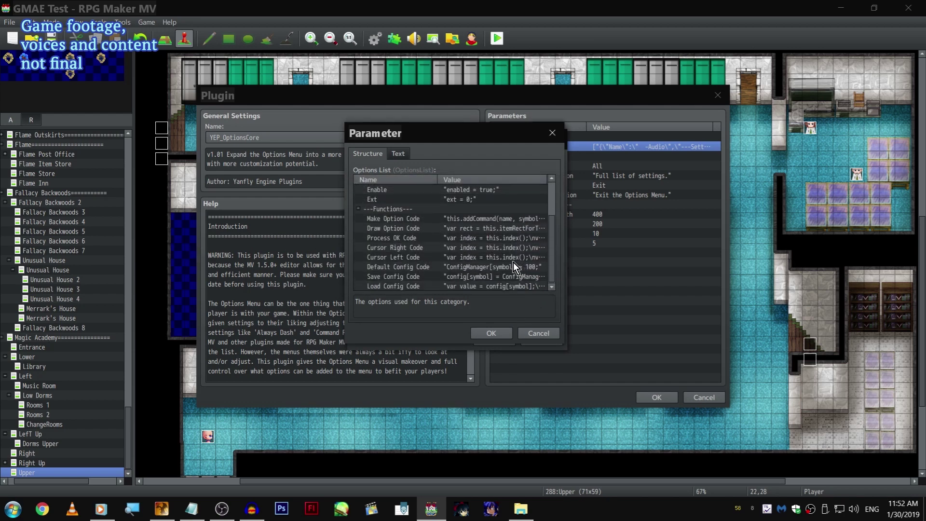
double_click(441, 249)
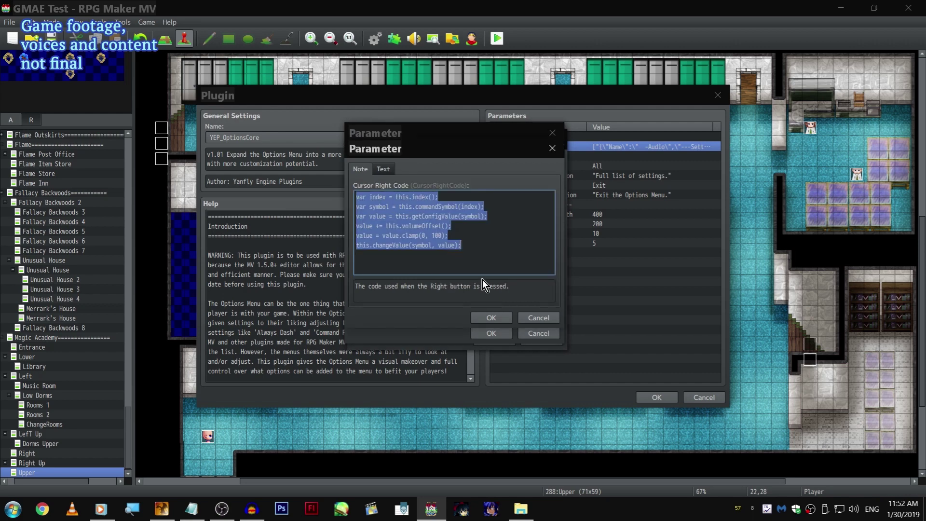
left_click(488, 249)
left_click_drag(531, 270, 251, 129)
left_click(513, 234)
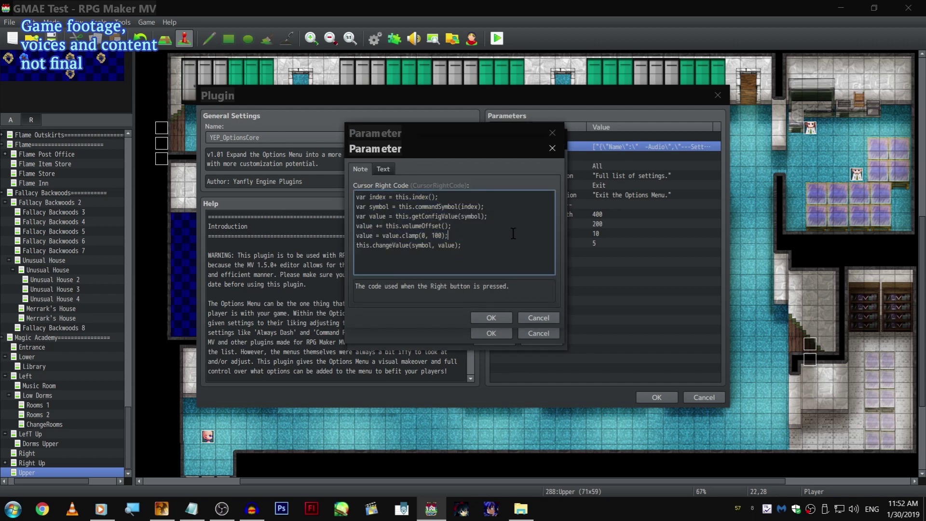
left_click(532, 331)
left_click(531, 331)
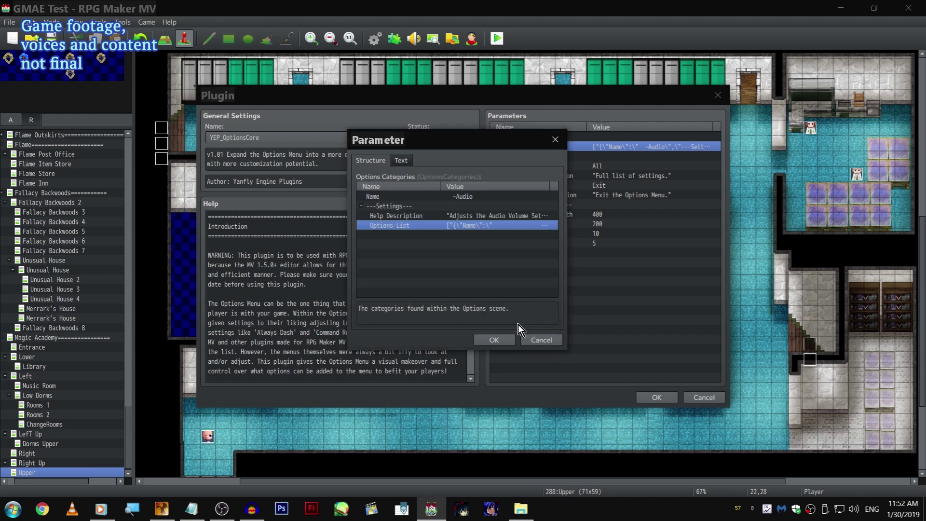
left_click(534, 337)
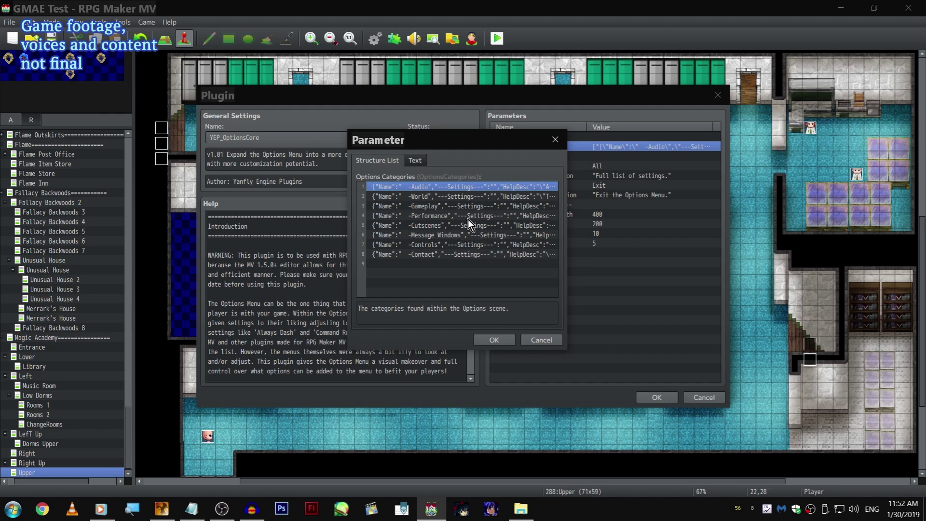
Step: Open the Options List of the World category and view the Exit Markers option
double_click(439, 228)
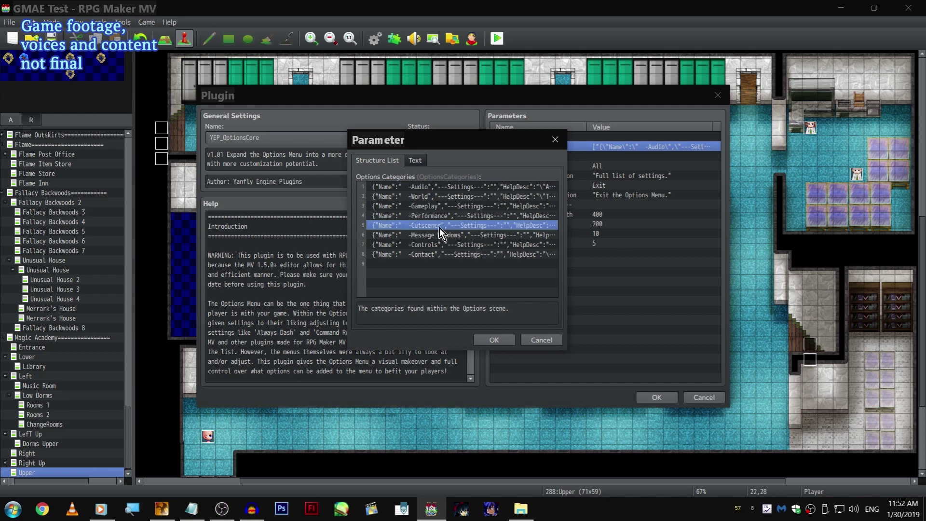
left_click(541, 340)
double_click(456, 198)
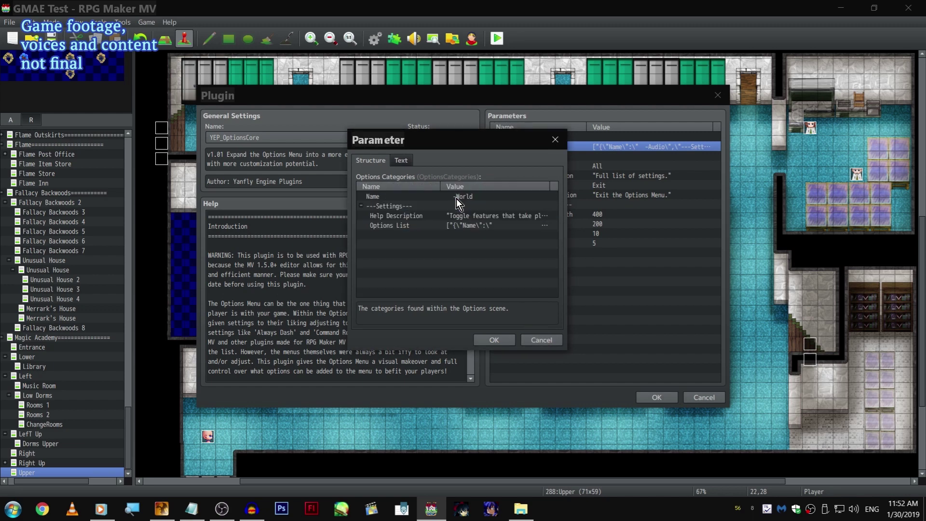
double_click(481, 230)
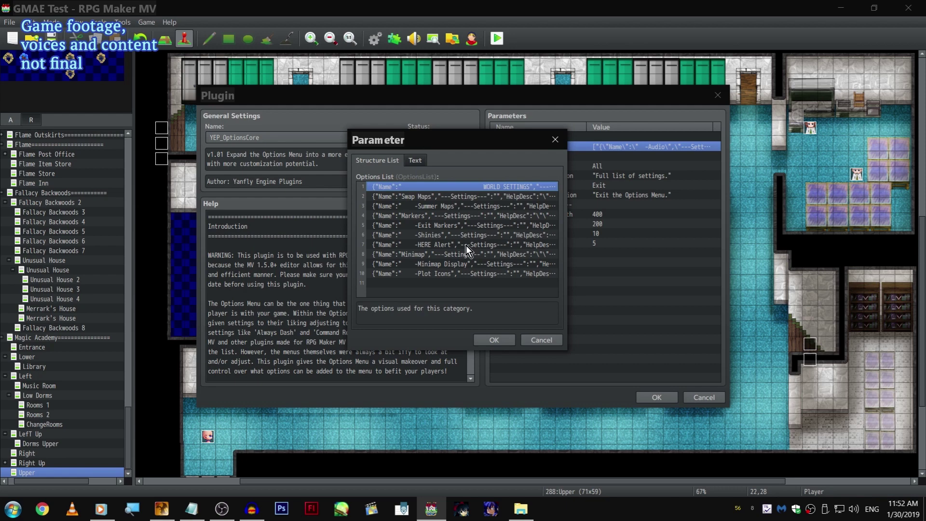
left_click(467, 245)
left_click(475, 226)
double_click(474, 228)
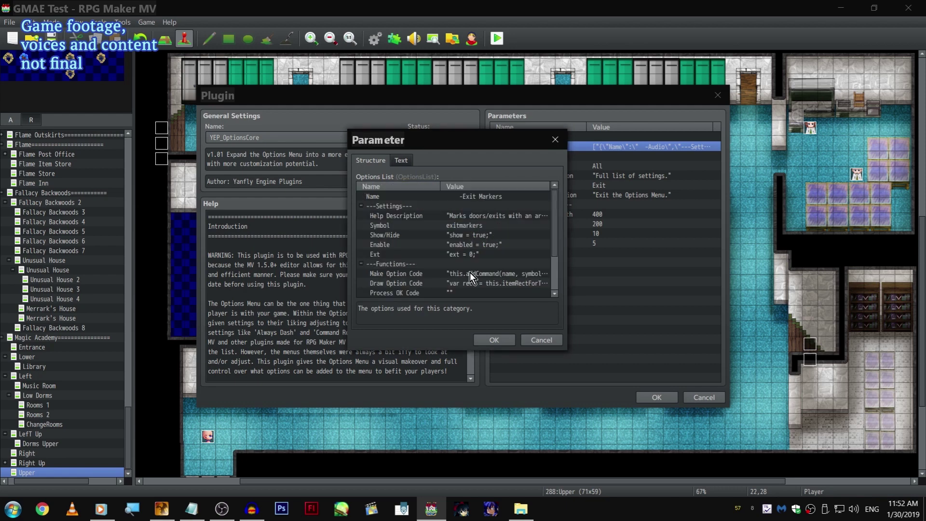
Step: View the Symbol parameter of Exit Markers, then cancel every plugin dialog and the Plugin Manager
double_click(499, 228)
left_click(478, 239)
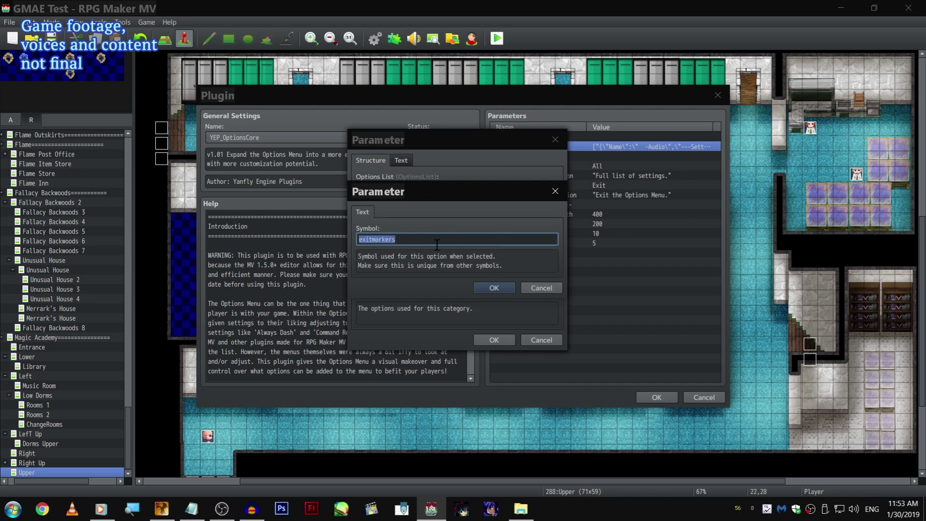
left_click(541, 291)
left_click(541, 340)
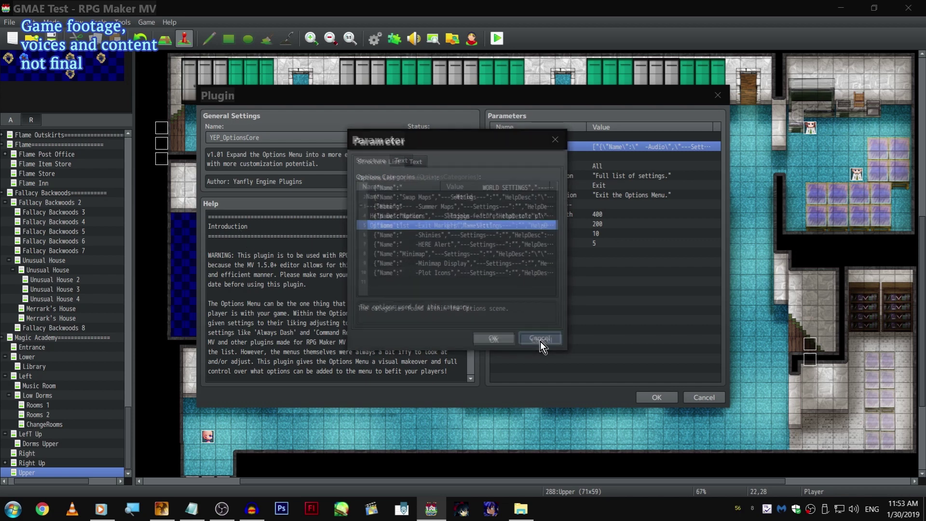
left_click(541, 341)
left_click(705, 399)
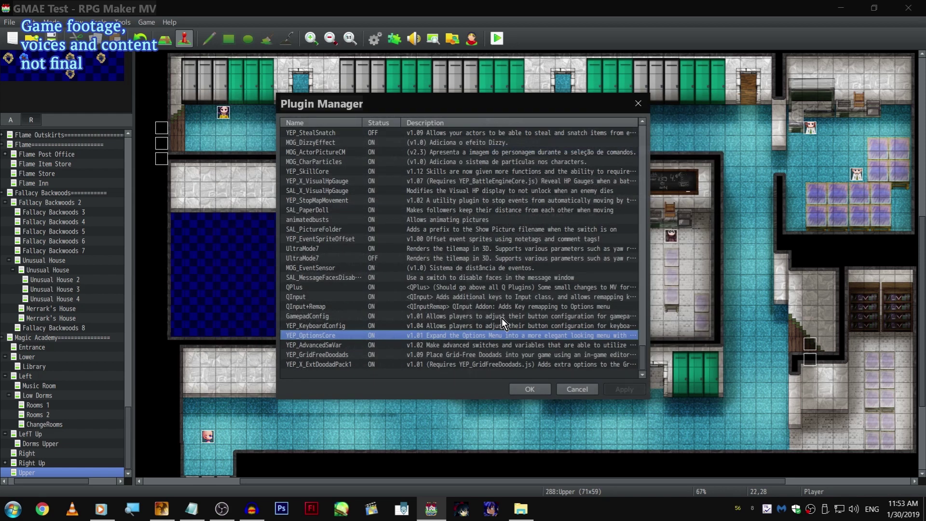
left_click(582, 391)
Step: Create a new event on the Upper map, enable its first Switch condition and open the search in the switch list
double_click(388, 224)
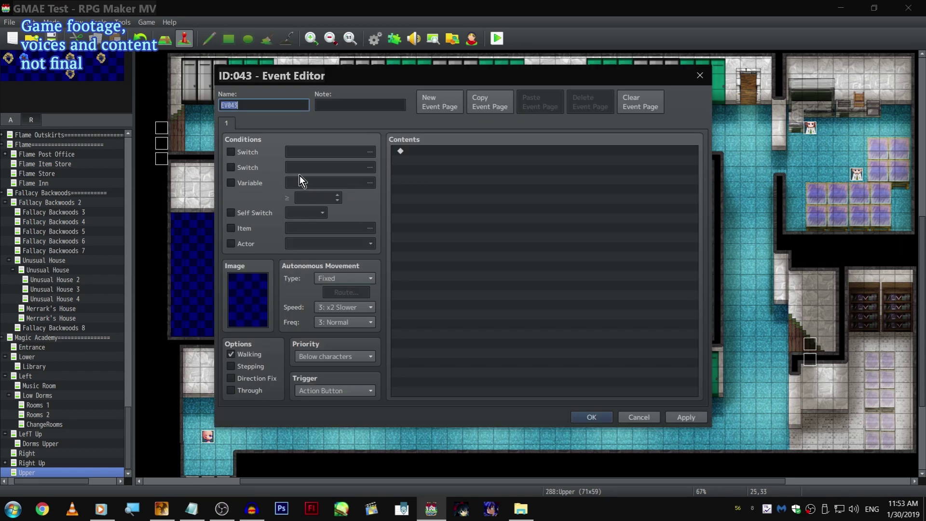
left_click(256, 150)
left_click(312, 155)
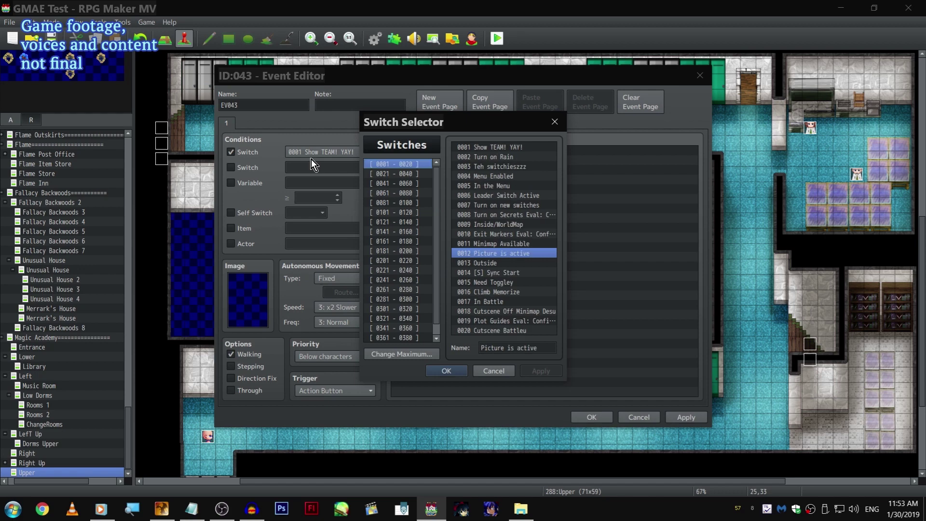
key("ctrl+f")
type("e")
key("Return")
key("Return")
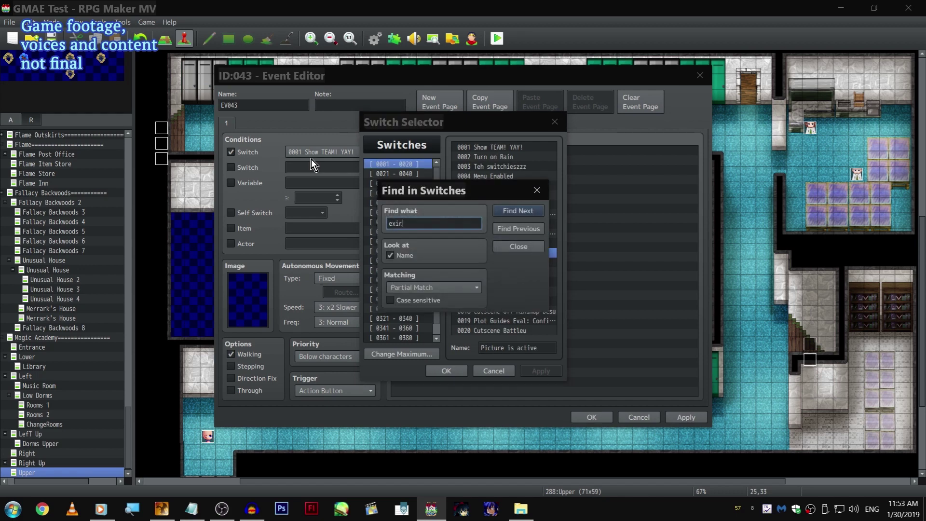
key("Return")
key("Return")
key("BackSpace")
key("BackSpace")
key("BackSpace")
key("BackSpace")
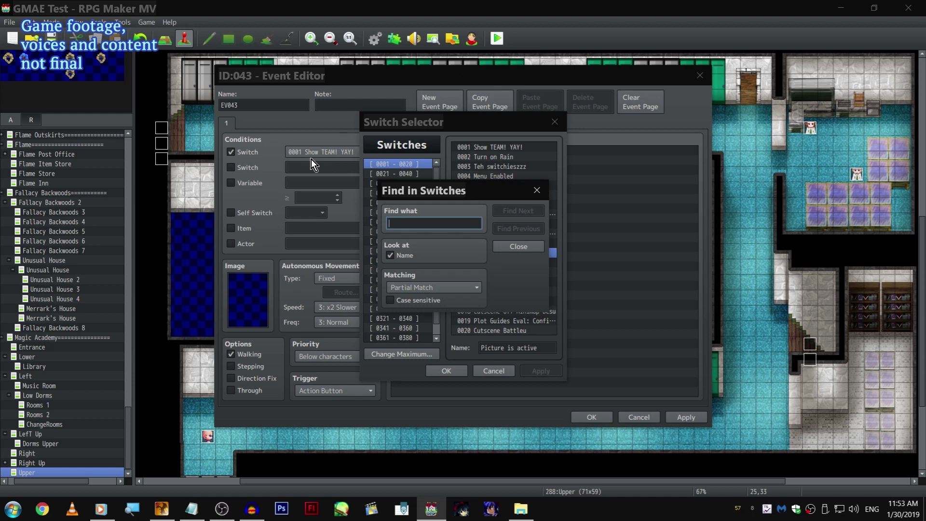
Step: Search the switches for "marker" from the first switch and select switch 0010, Exit Markers
left_click(462, 147)
left_click(445, 224)
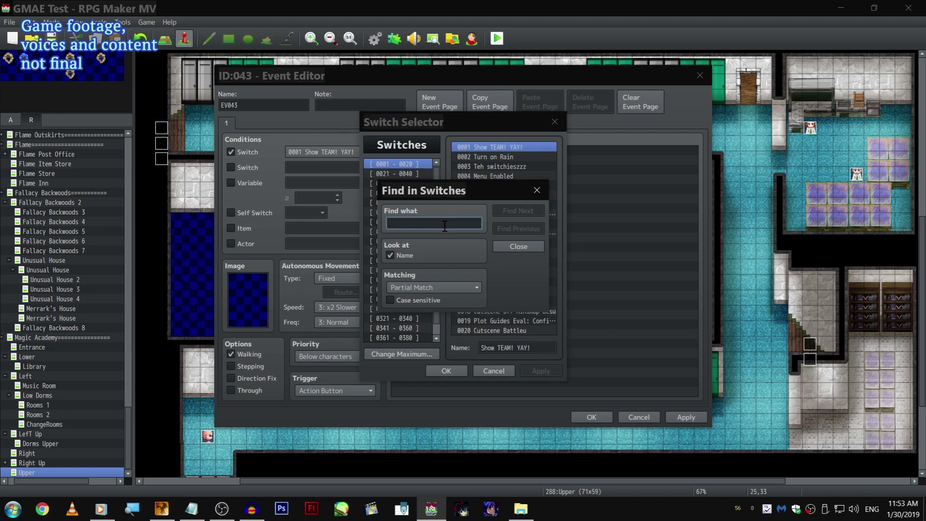
type("marker")
key("Return")
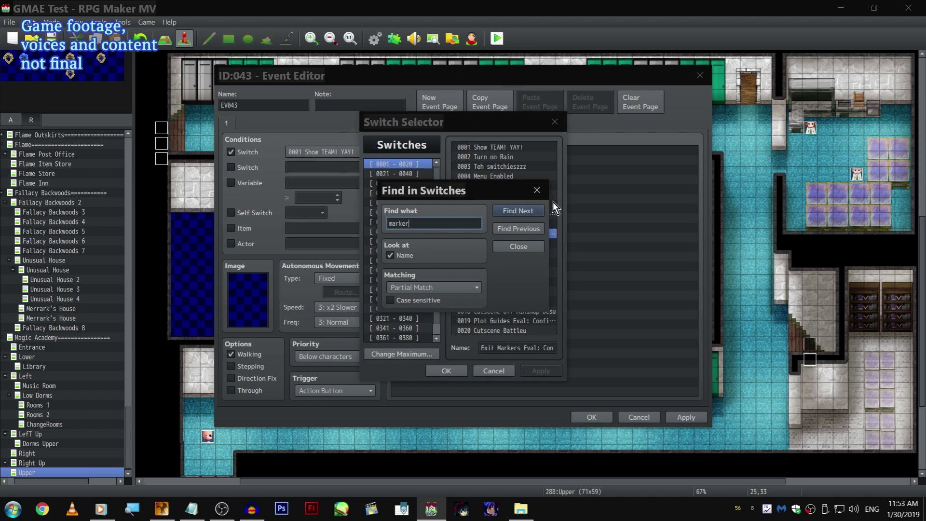
left_click(537, 190)
left_click(539, 243)
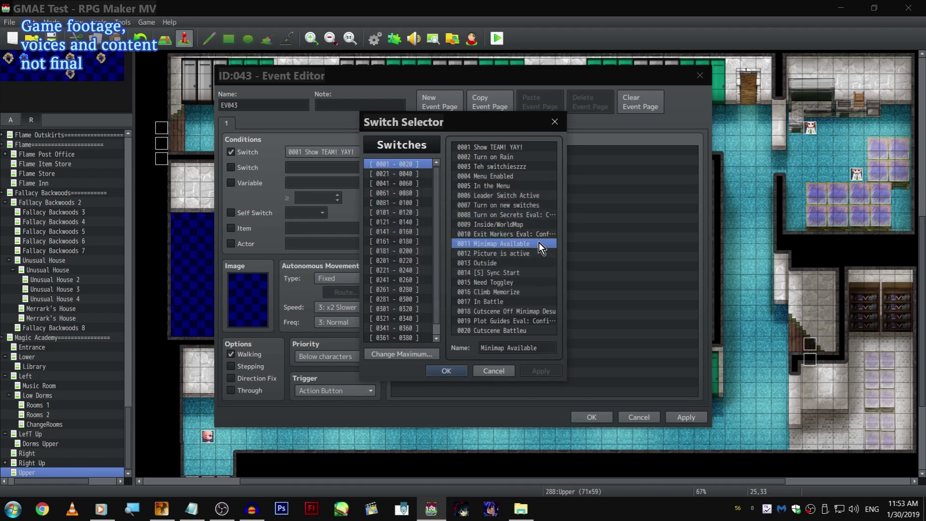
key("Up")
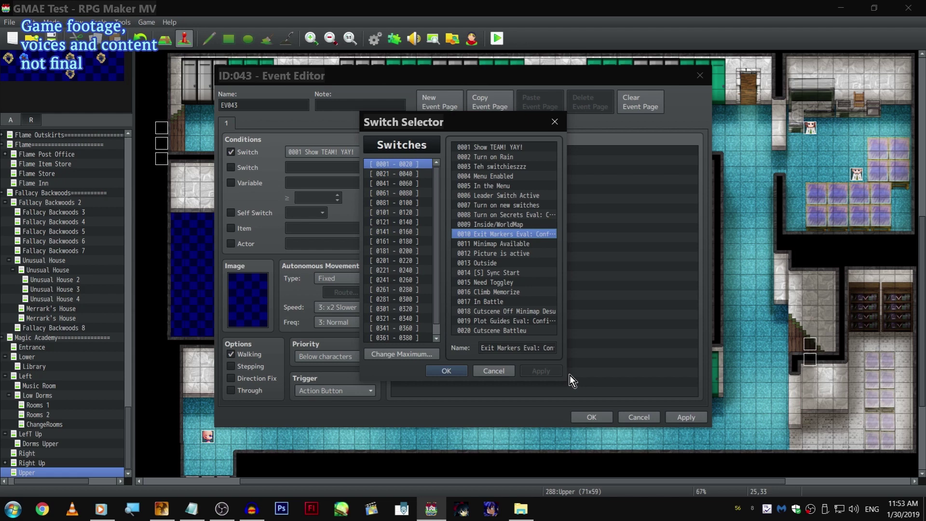
Step: Copy the Eval: ConfigManager['exitmarkers'] part of the switch name and paste it into a new Notepad document
left_click(525, 348)
left_click_drag(526, 351, 552, 357)
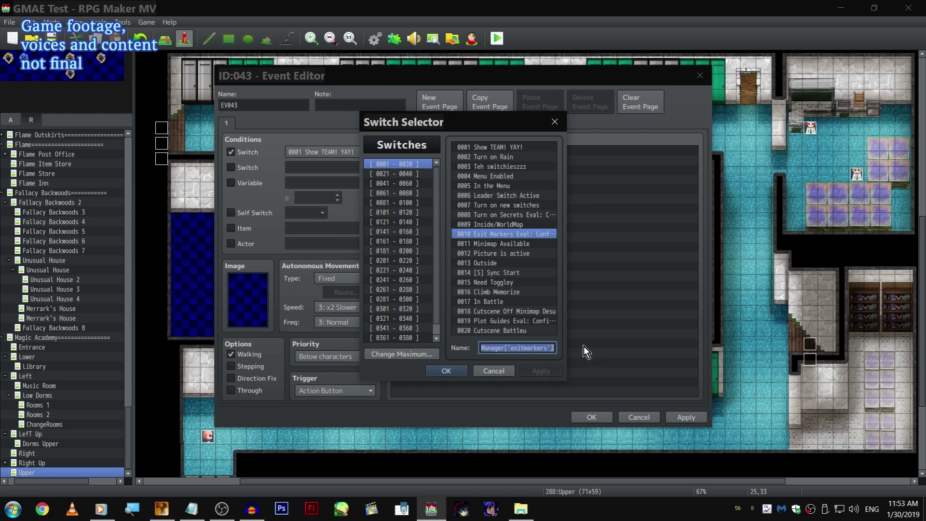
right_click(550, 347)
left_click(571, 364)
right_click(204, 509)
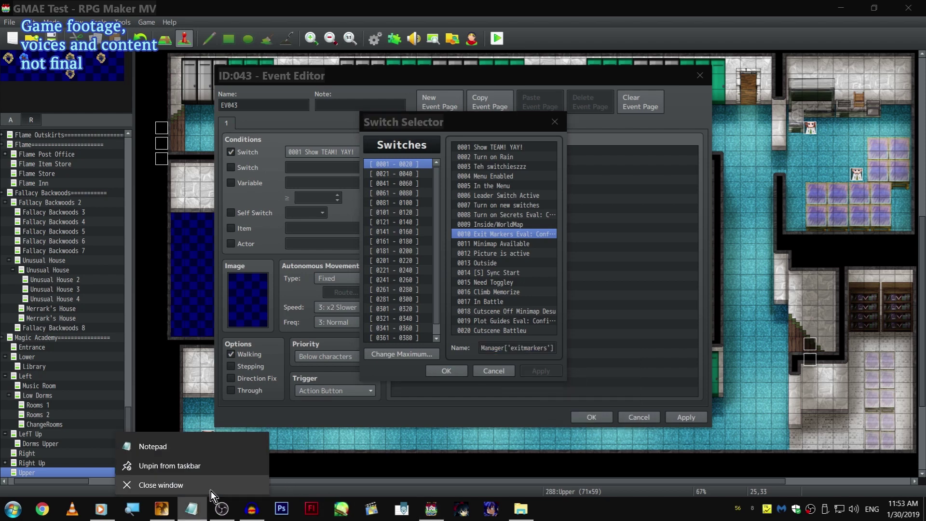
left_click(222, 444)
key("ctrl+v")
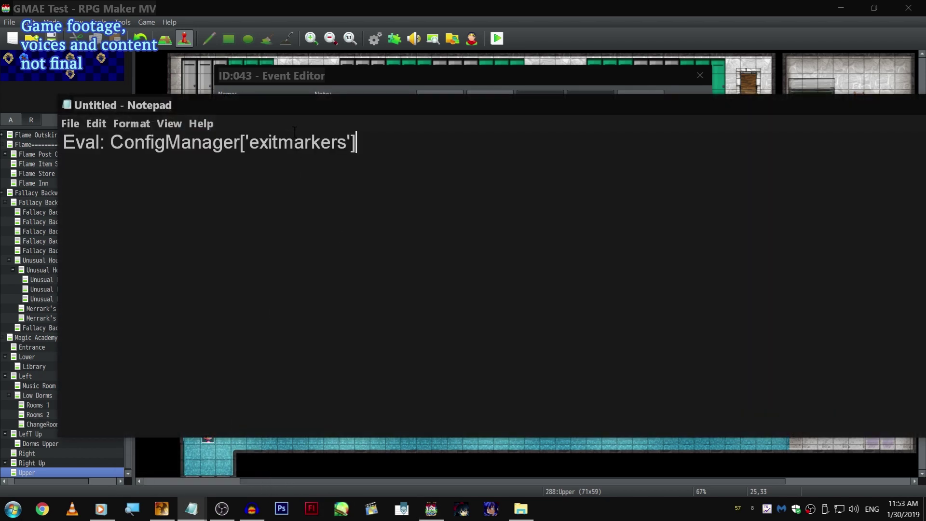
Step: Examine the pasted text in Notepad, highlighting exitmarkers and the whole Eval expression beside the switch list
left_click_drag(280, 106, 488, 235)
left_click_drag(555, 273, 457, 273)
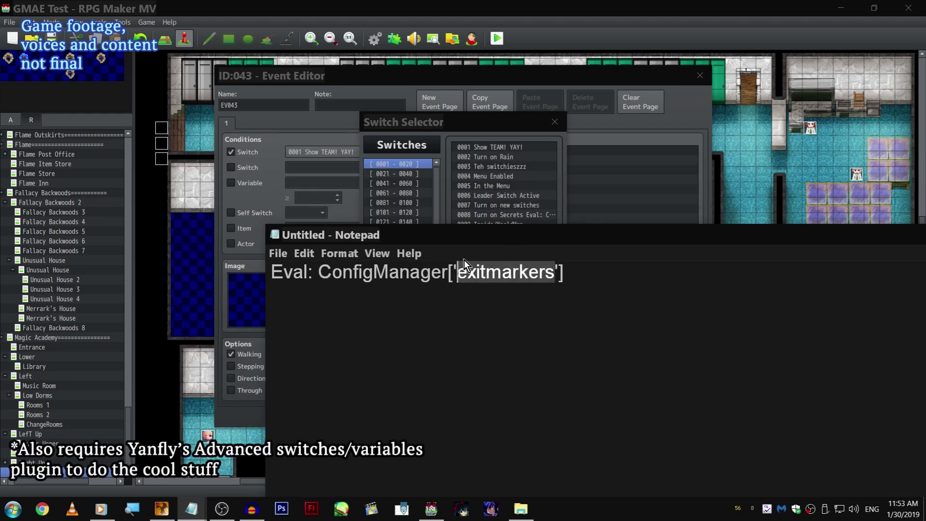
left_click_drag(471, 231, 494, 409)
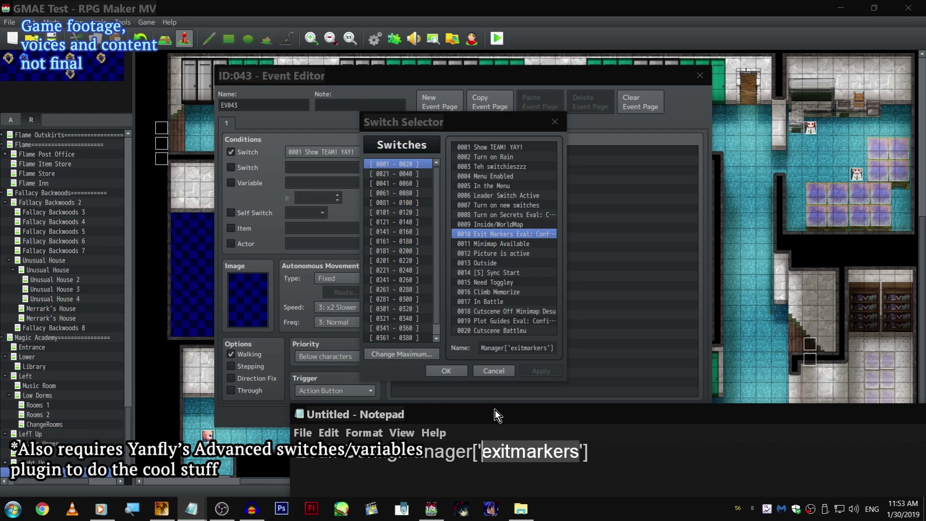
left_click_drag(494, 408, 426, 234)
left_click_drag(520, 269, 113, 211)
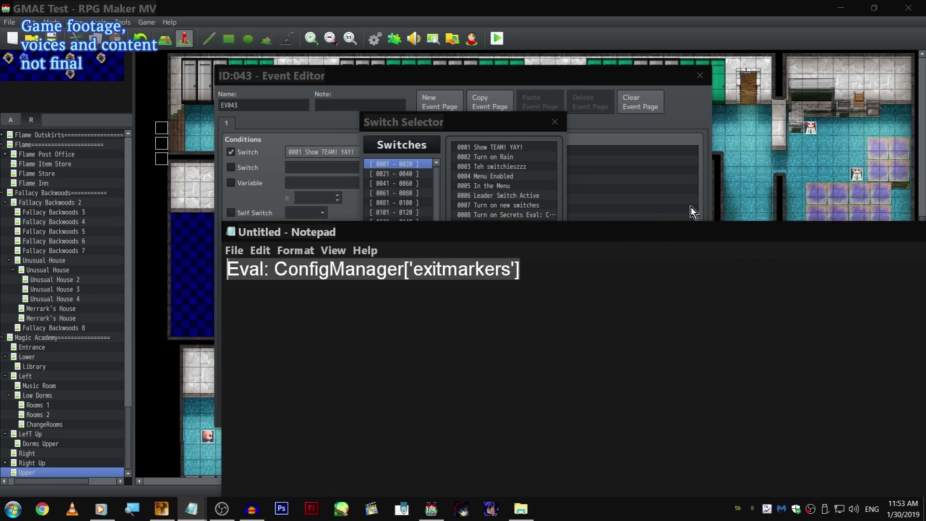
Step: Close Notepad without keeping the text, and cancel both the switch selection and the new event
left_click_drag(525, 236, 213, 254)
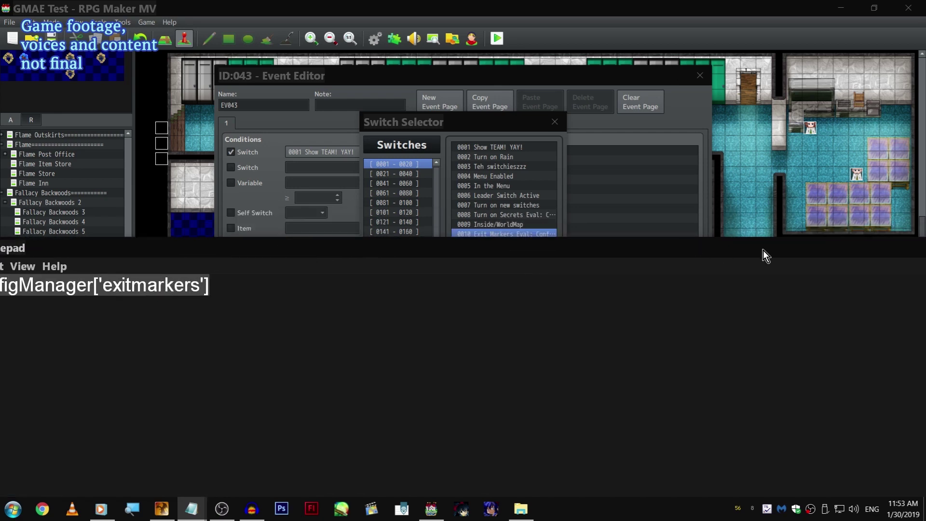
left_click_drag(763, 250, 294, 224)
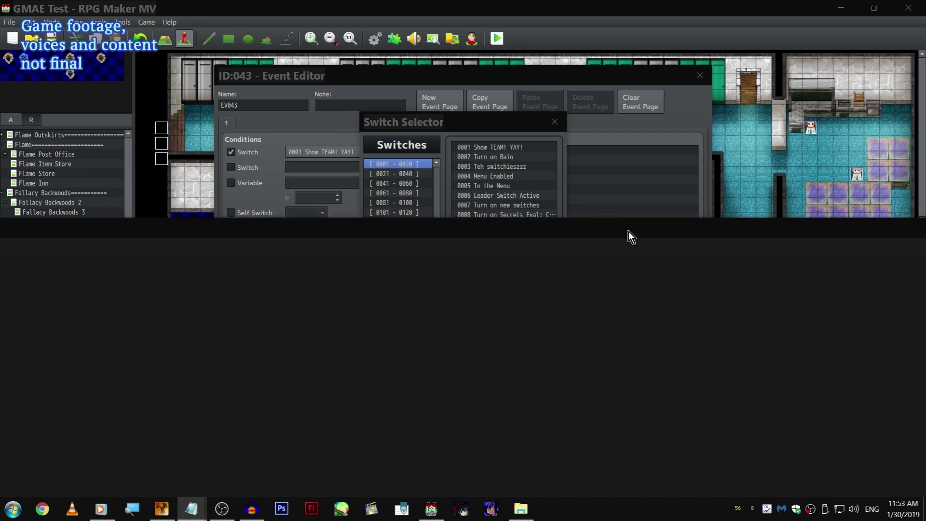
left_click_drag(629, 231, 423, 218)
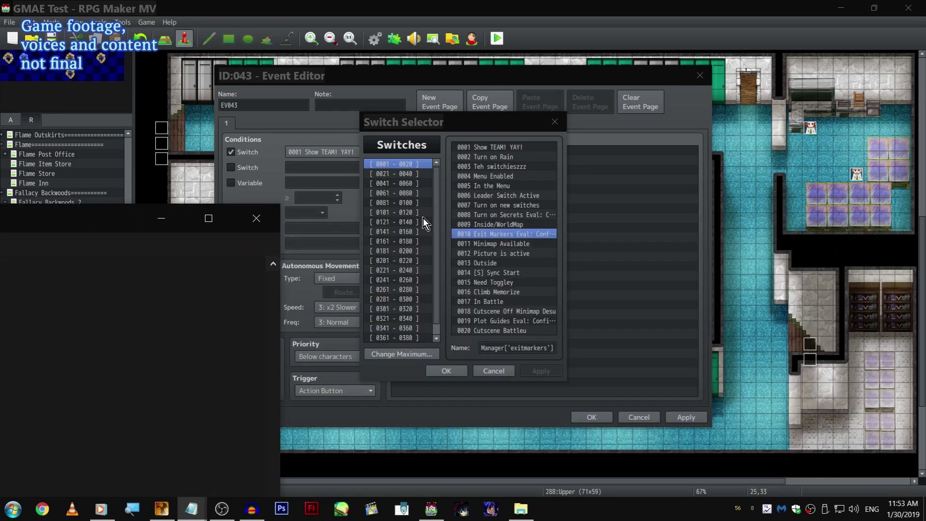
left_click(256, 218)
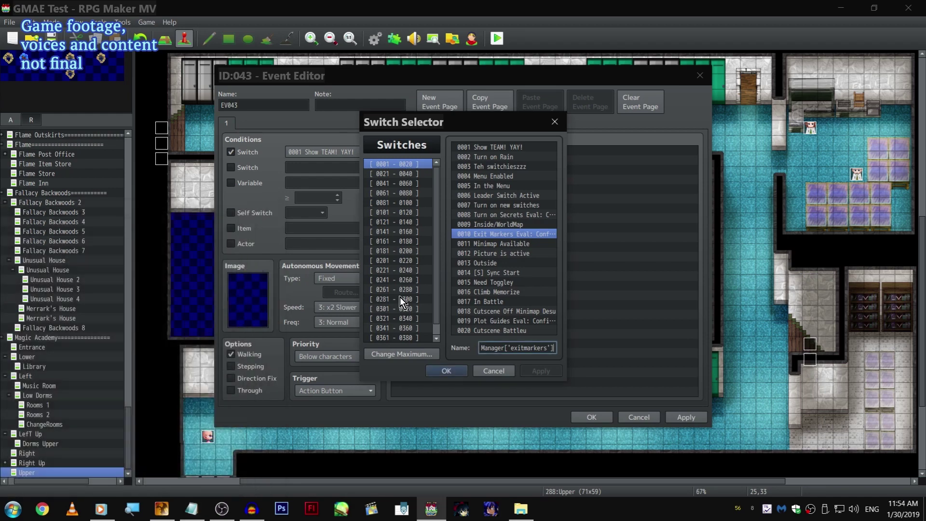
left_click(492, 370)
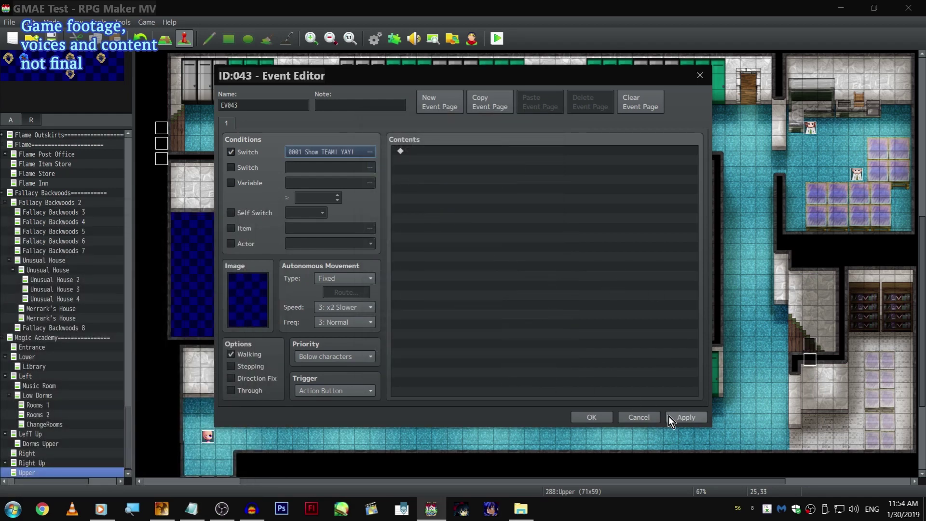
left_click(642, 417)
left_click(462, 278)
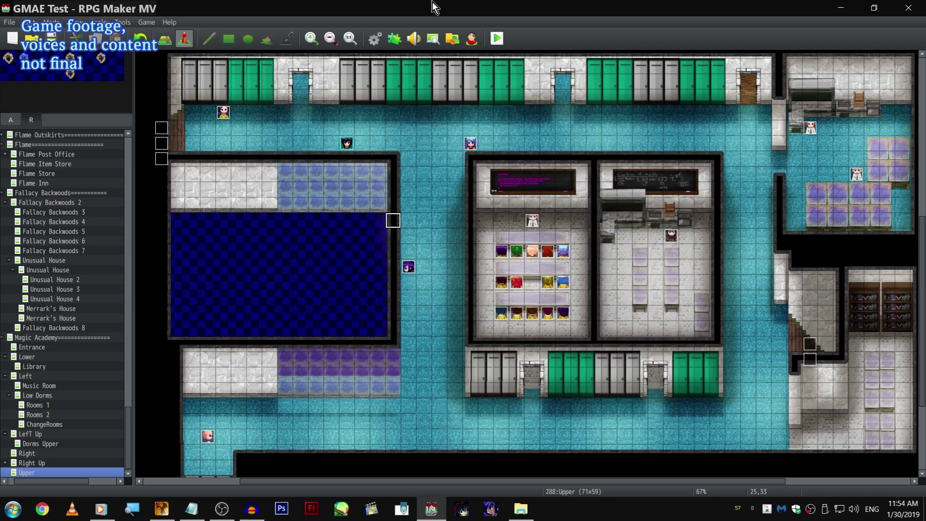
Step: Open the Exit Markers option in the World category of the YEP_OptionsCore plugin's Options Categories
left_click(392, 42)
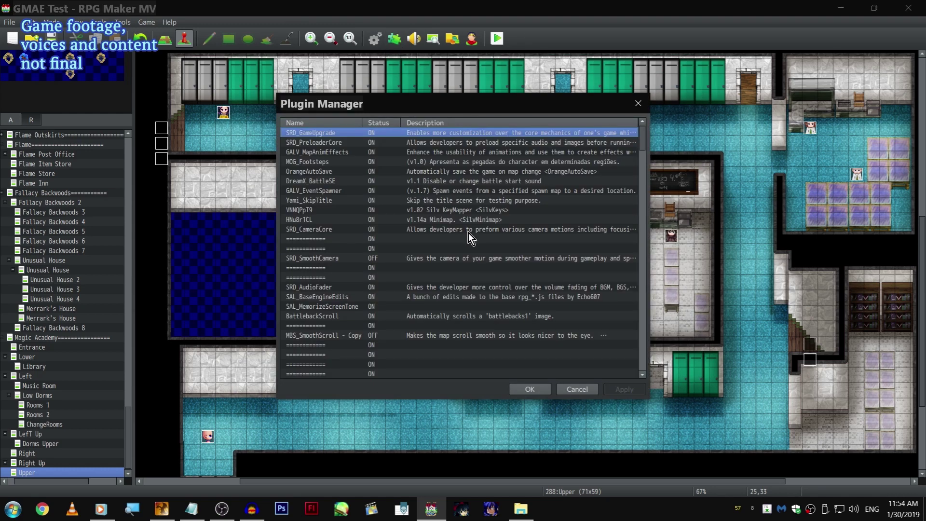
double_click(358, 337)
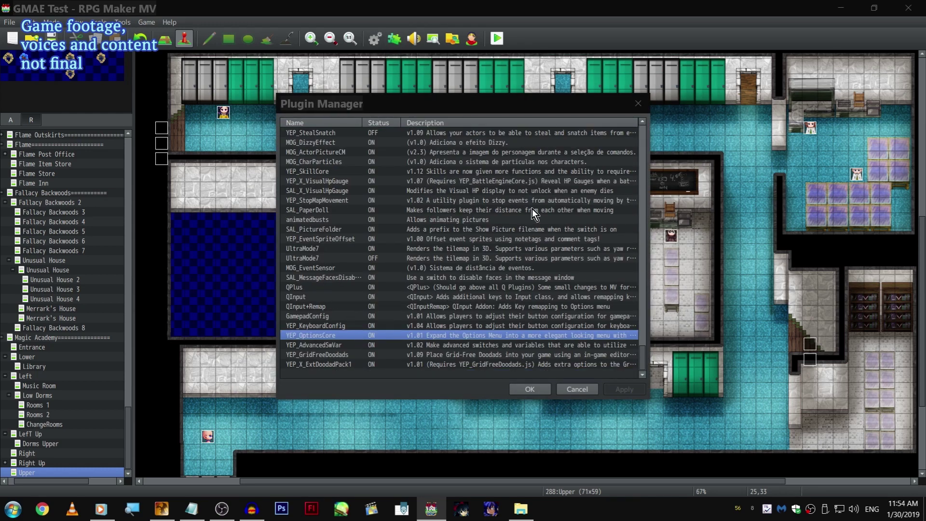
double_click(591, 146)
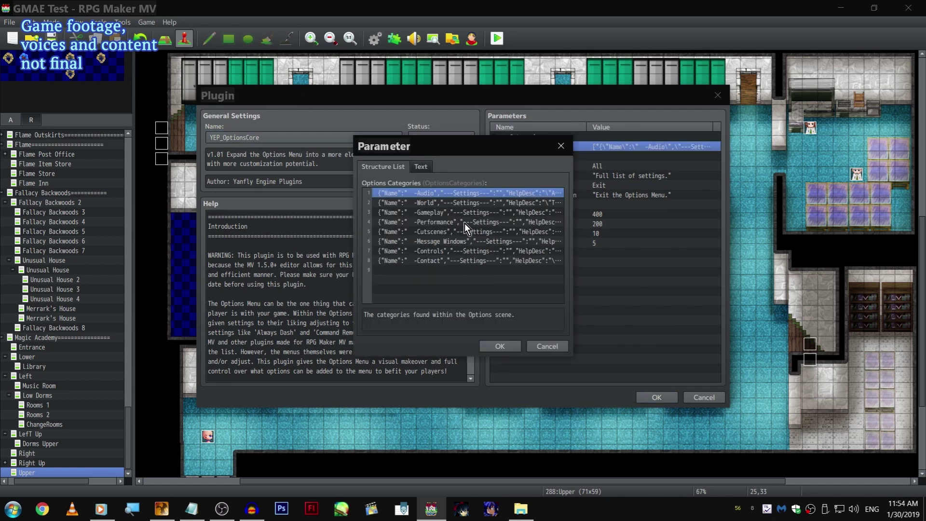
double_click(469, 202)
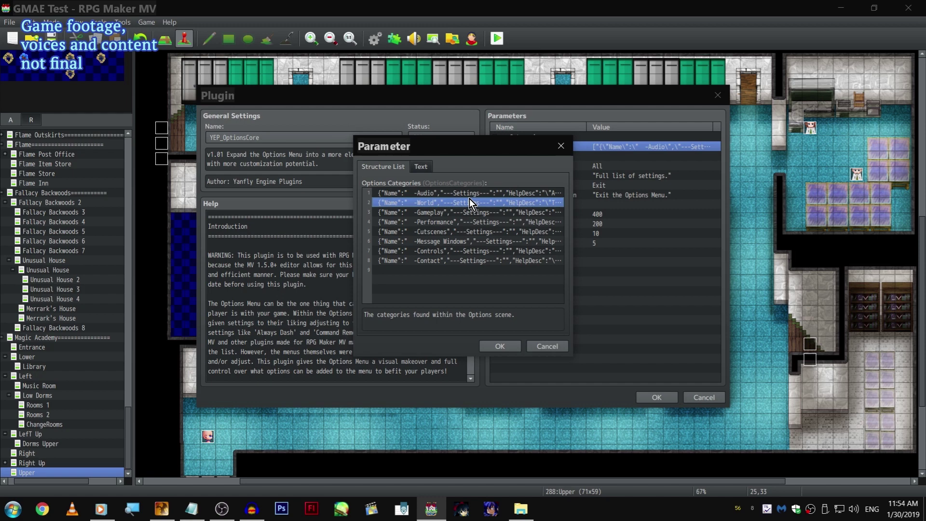
double_click(479, 232)
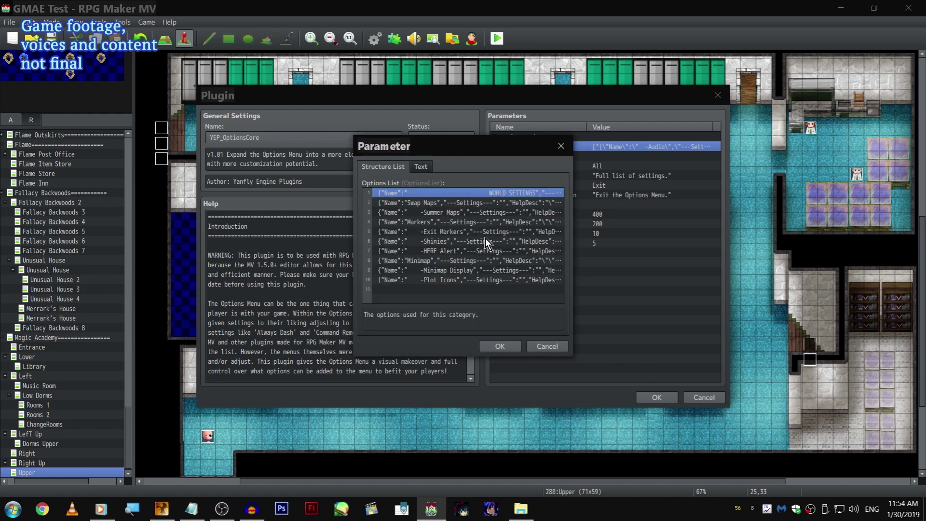
double_click(482, 232)
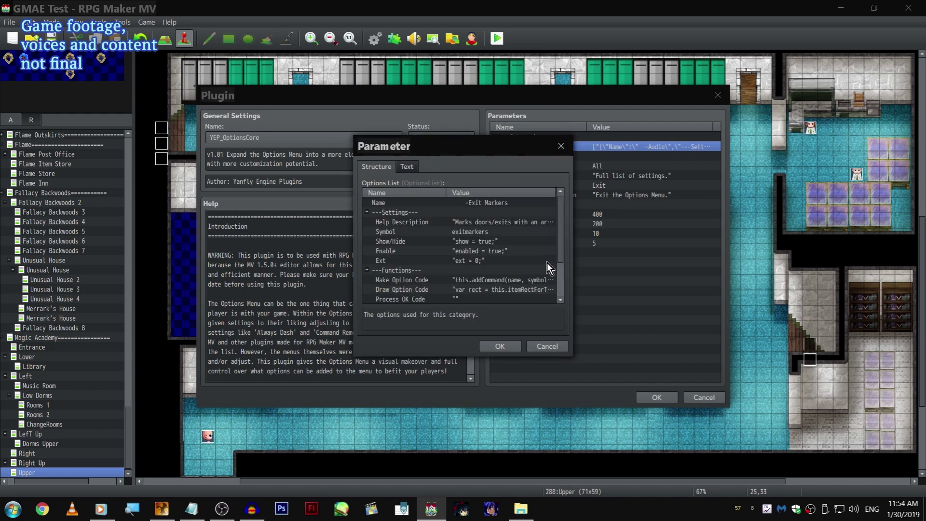
Step: Look through the function parameters of Exit Markers and view its full Draw Option Code, then cancel out of that code
scroll(547, 263, "down", 1)
left_click(404, 271)
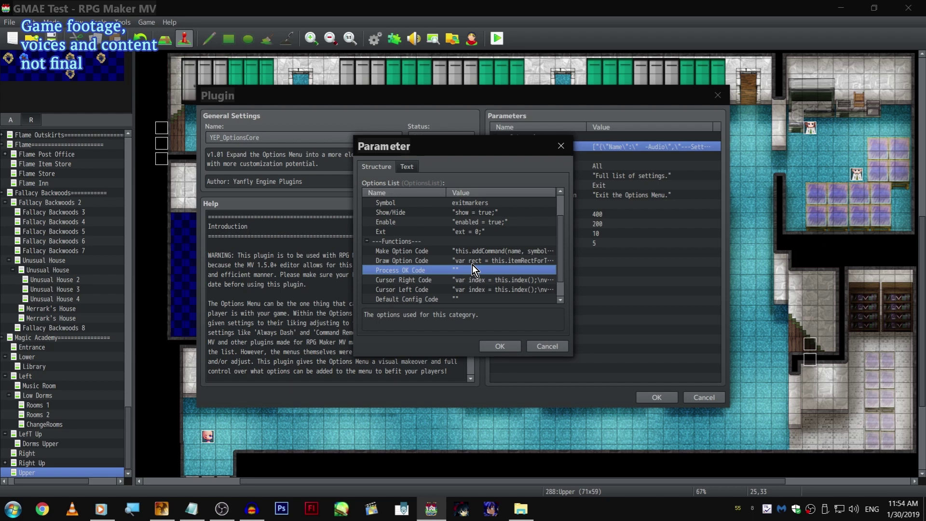
scroll(516, 270, "down", 1)
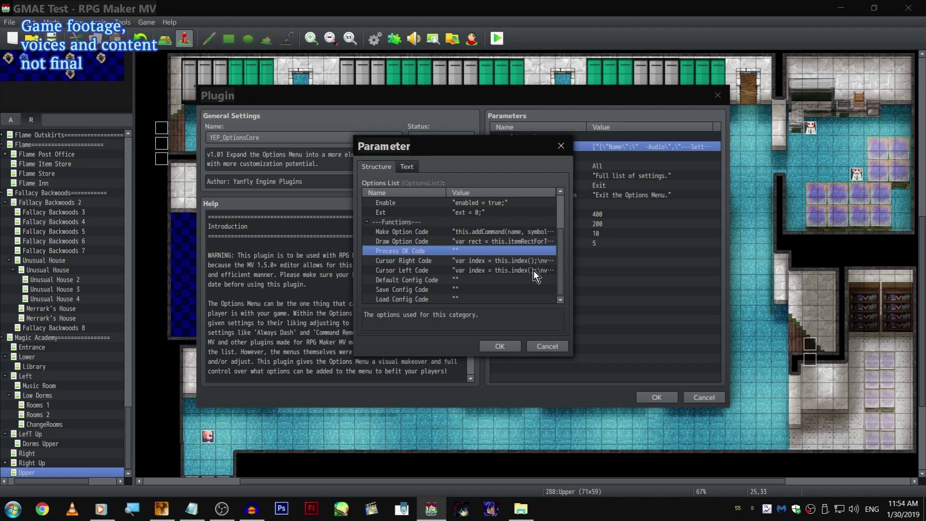
double_click(442, 239)
left_click(491, 264)
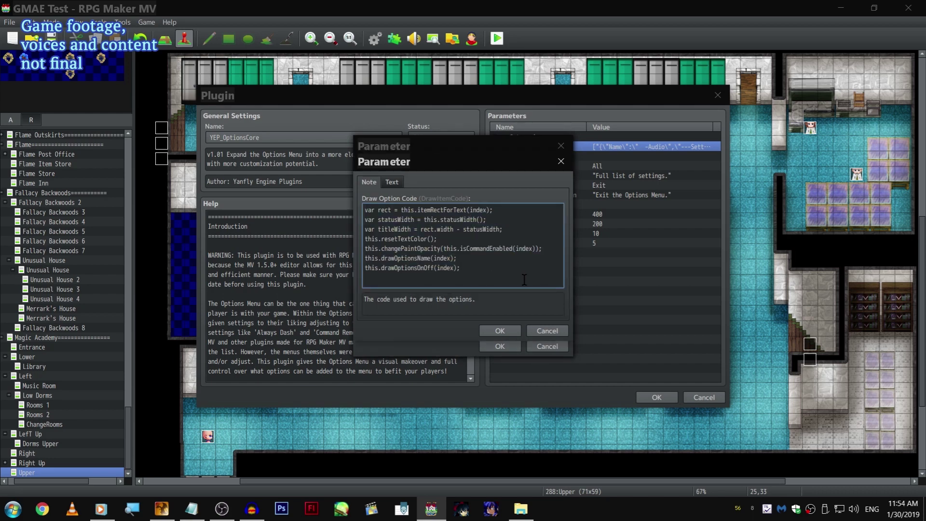
left_click_drag(517, 278, 313, 146)
left_click(559, 331)
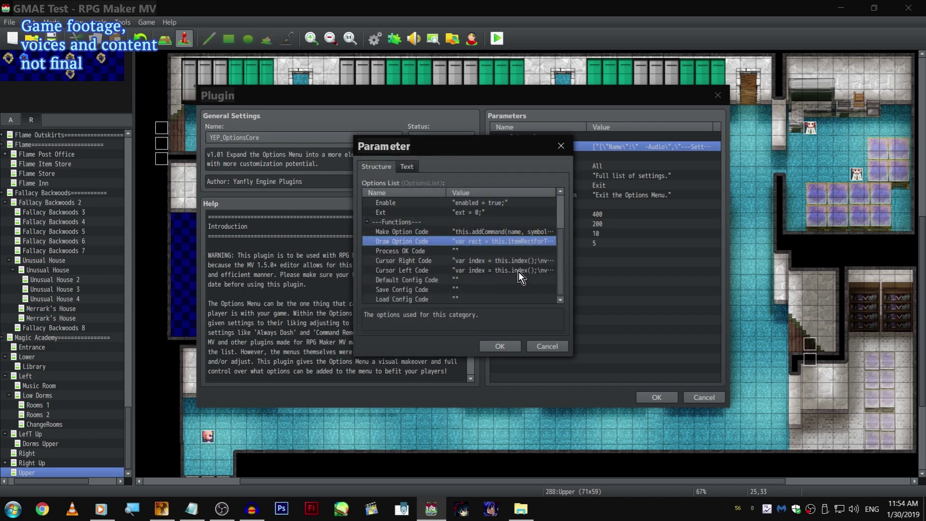
Step: Reopen the Draw Option Code and examine its drawOptionsName and drawOptionsOnOff lines, then cancel out of it
scroll(490, 248, "up", 2)
scroll(489, 250, "down", 2)
left_click(474, 233)
double_click(461, 242)
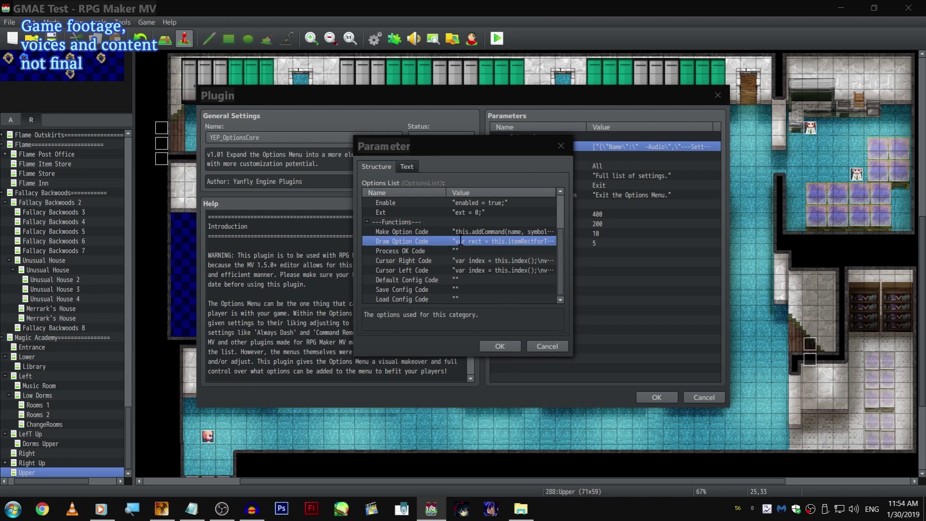
left_click_drag(461, 267, 365, 259)
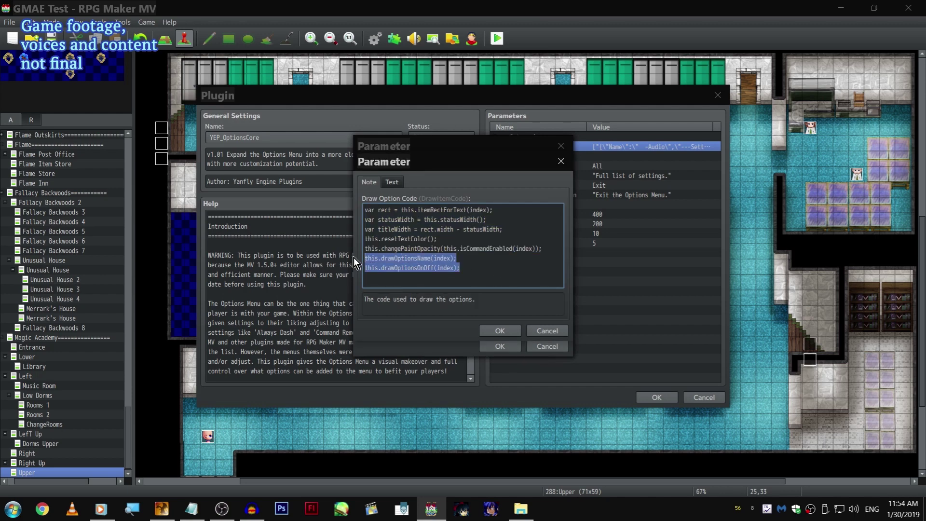
left_click(452, 279)
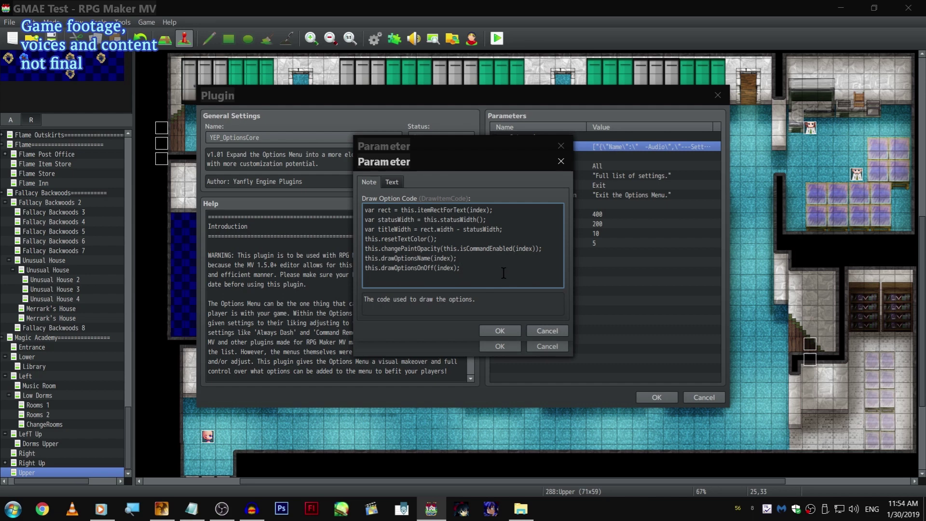
left_click_drag(470, 266, 321, 268)
left_click(547, 330)
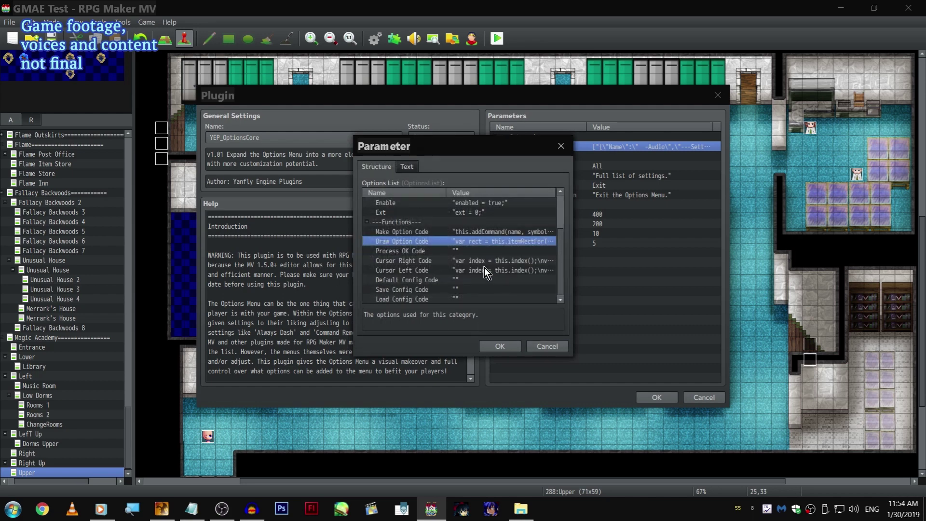
Step: Examine the Cursor Left Code and the Cursor Right Code of the Exit Markers option, cancelling out of each
double_click(484, 268)
left_click(493, 265)
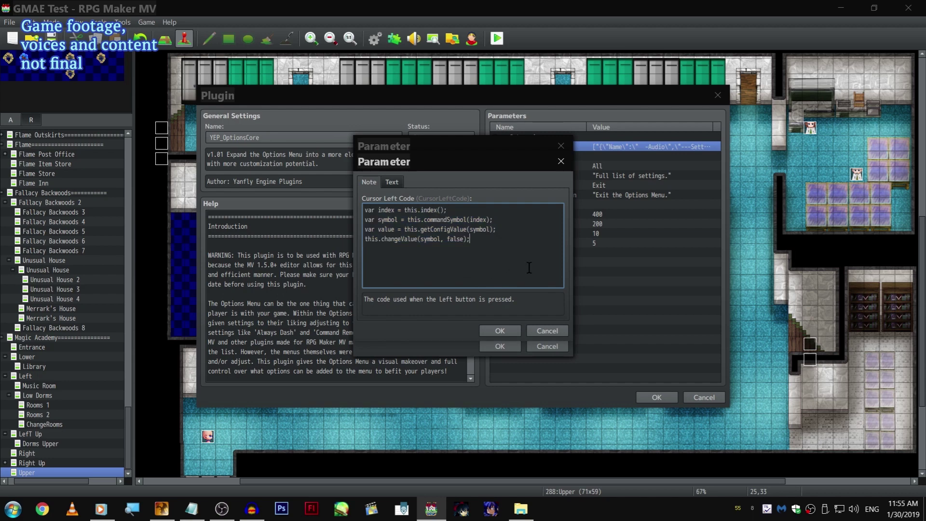
key("ctrl+a")
left_click_drag(435, 161, 355, 182)
left_click(407, 239)
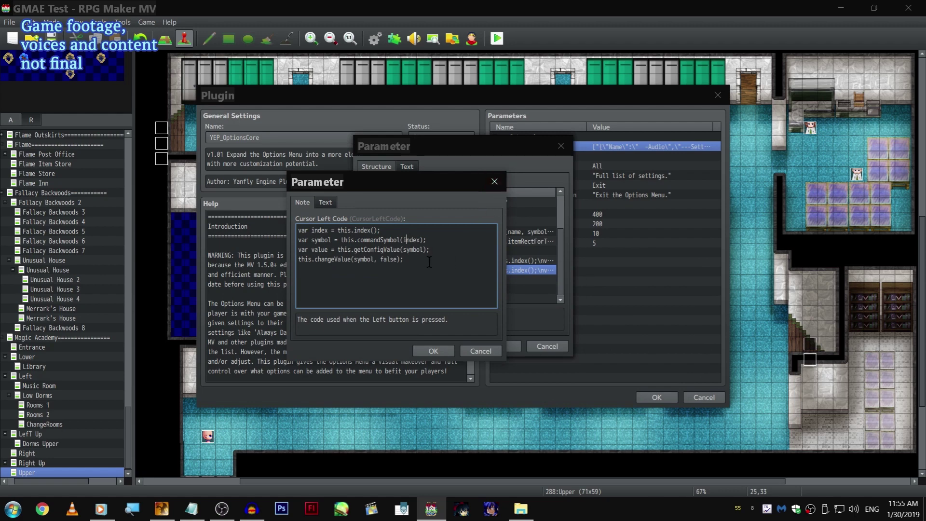
left_click_drag(429, 260, 251, 261)
left_click_drag(408, 181, 485, 139)
left_click(465, 227)
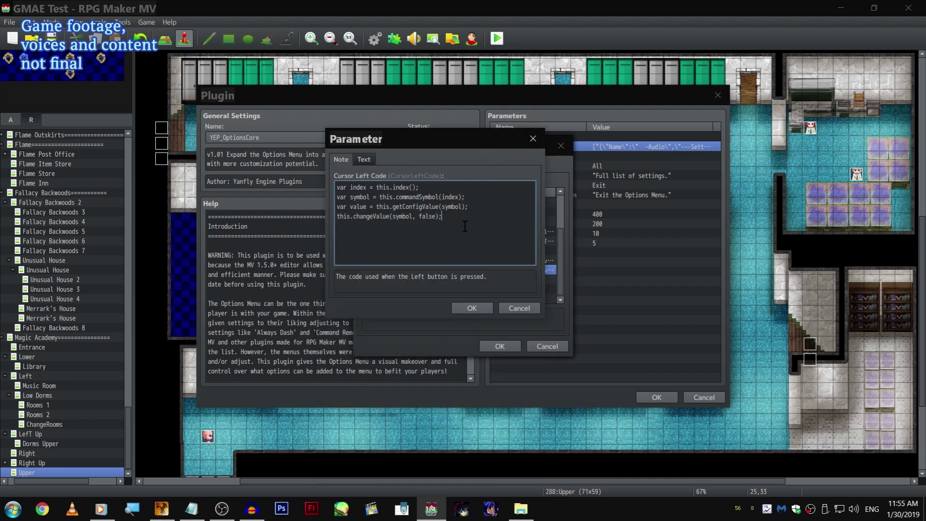
key("ctrl+a")
left_click(526, 310)
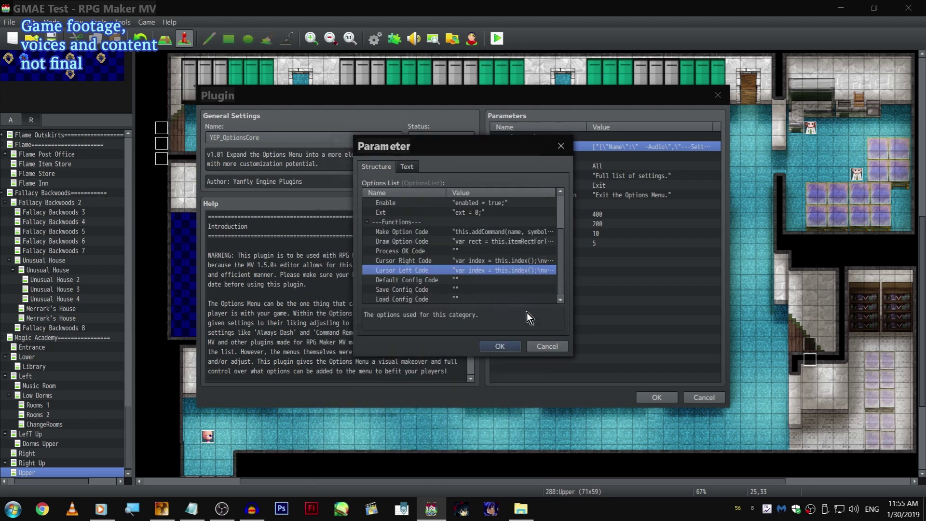
double_click(463, 262)
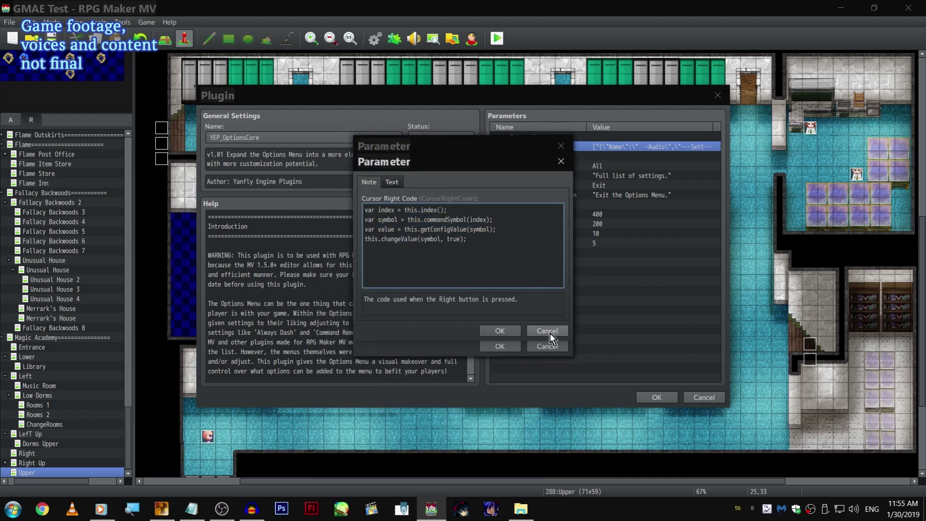
left_click(550, 332)
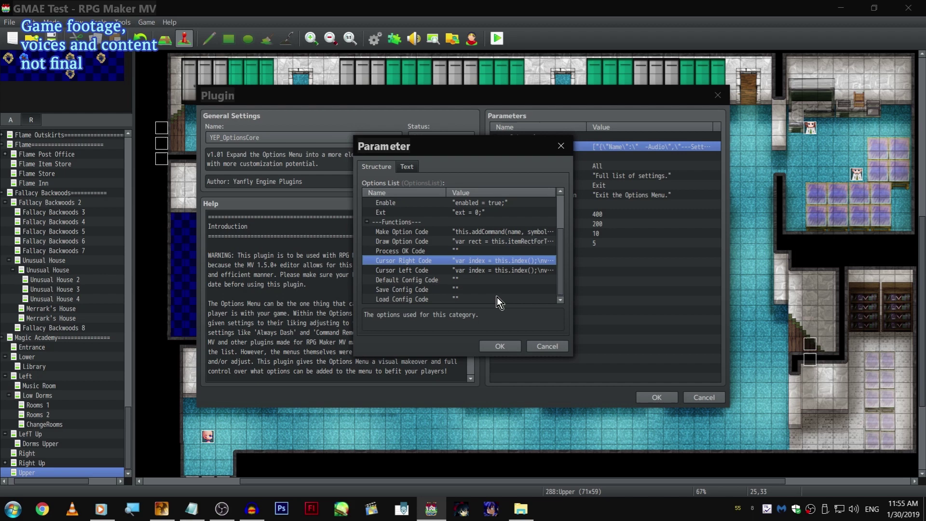
Step: Look over the Default, Save and Load Config Code parameters, viewing the Default Config Code and cancelling out of it
left_click(497, 298)
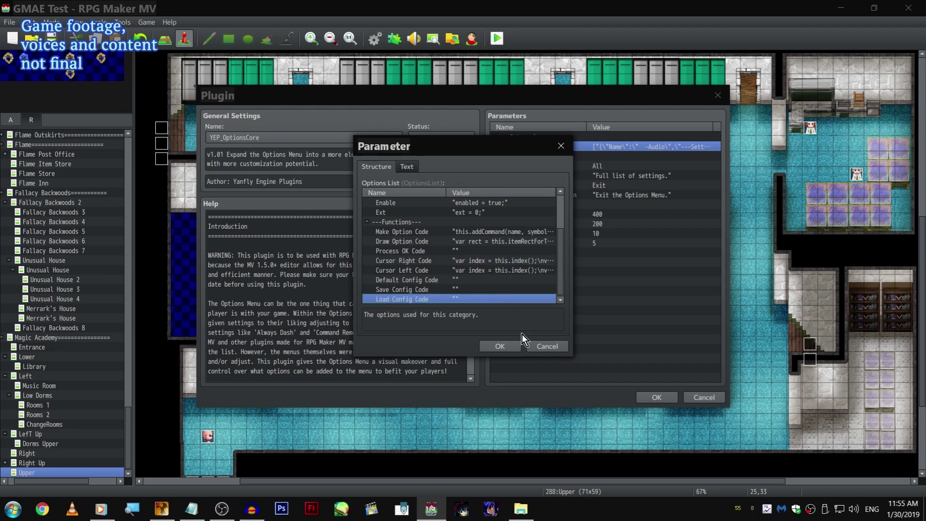
left_click_drag(456, 292, 459, 279)
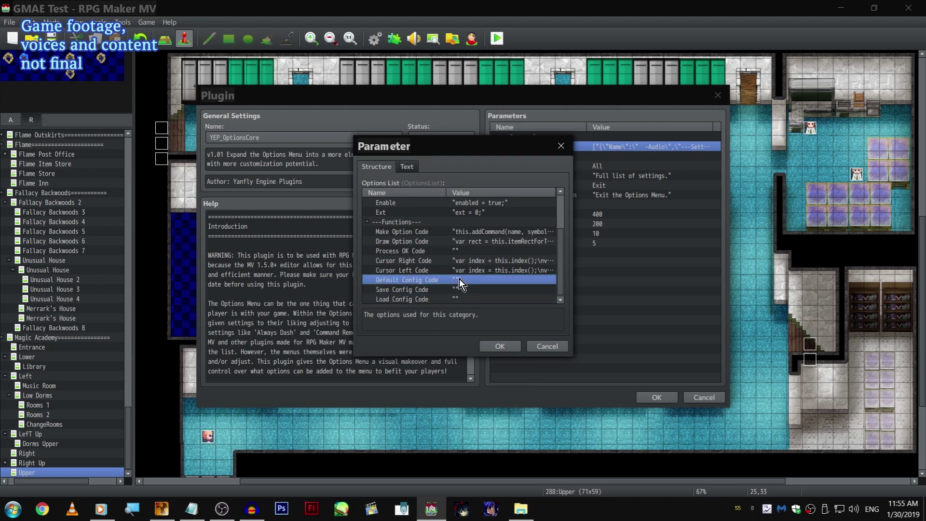
left_click(449, 290)
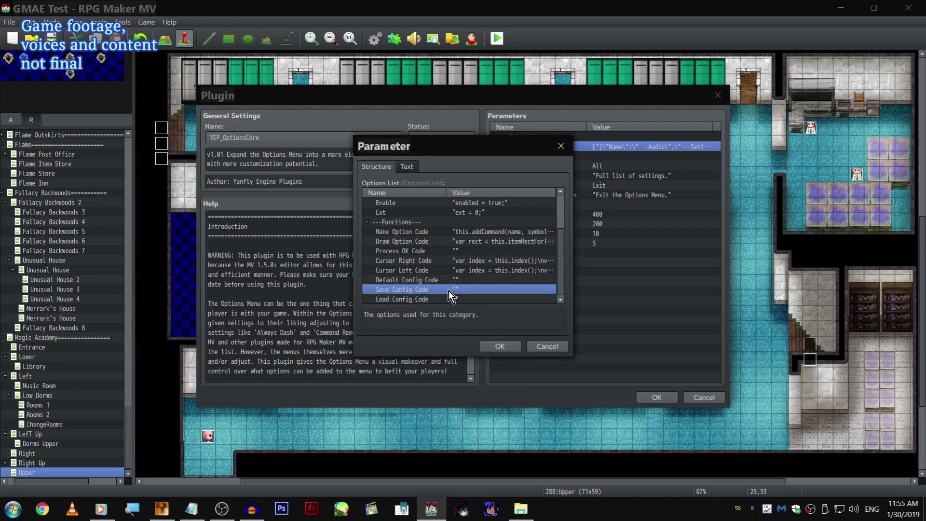
left_click(450, 281)
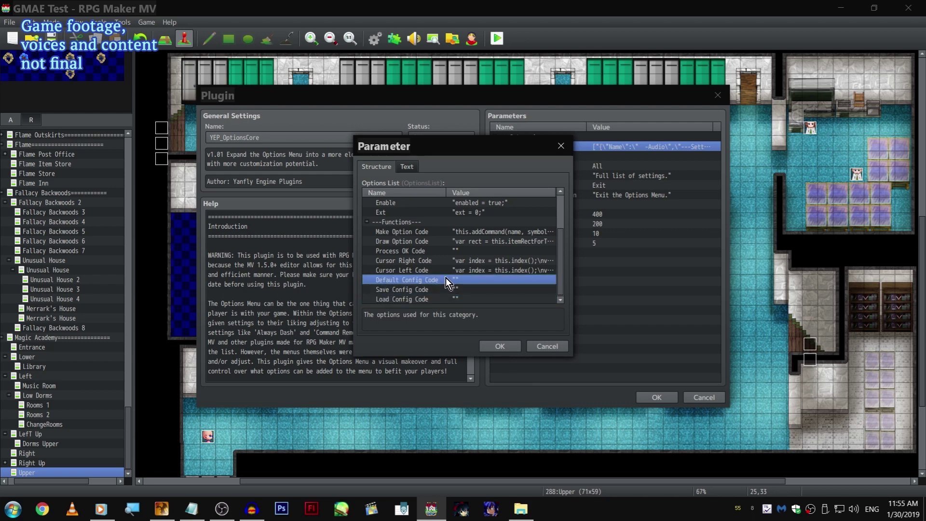
double_click(445, 280)
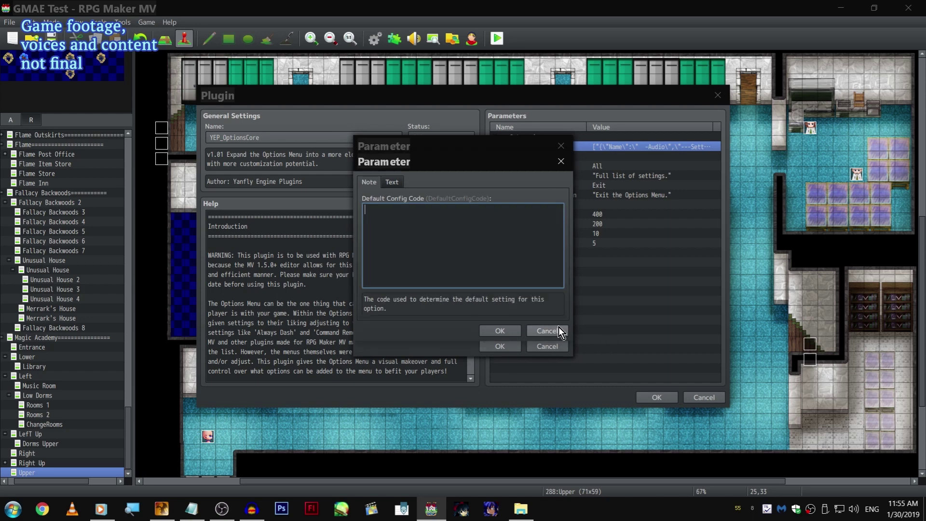
left_click(546, 328)
left_click(421, 299)
left_click(537, 279)
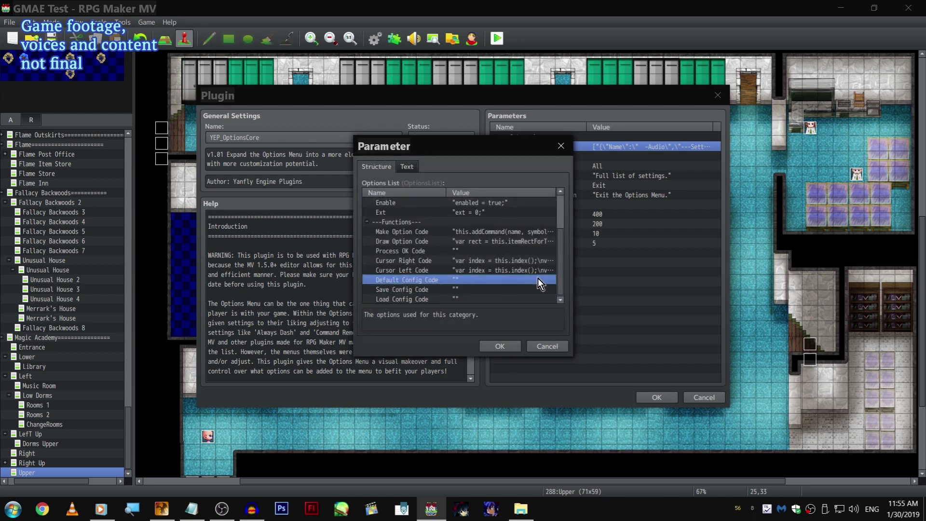
left_click(489, 290)
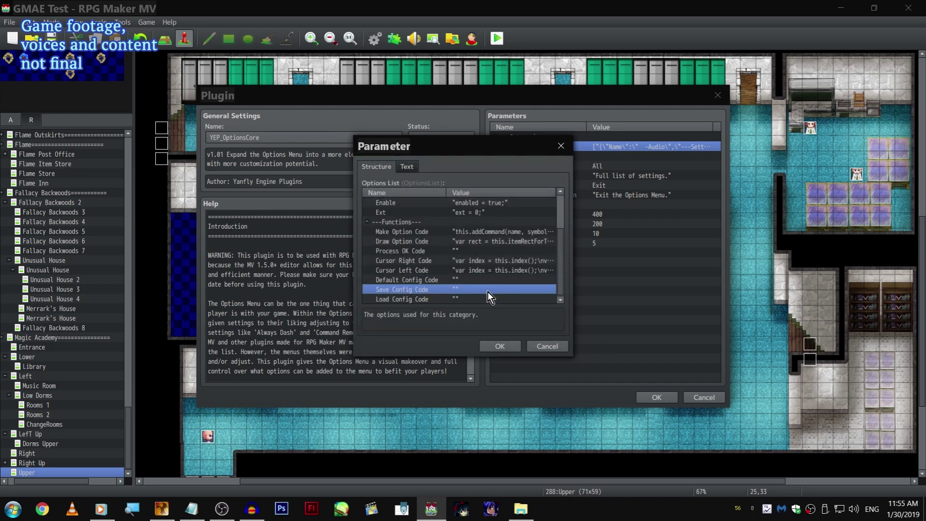
left_click(456, 299)
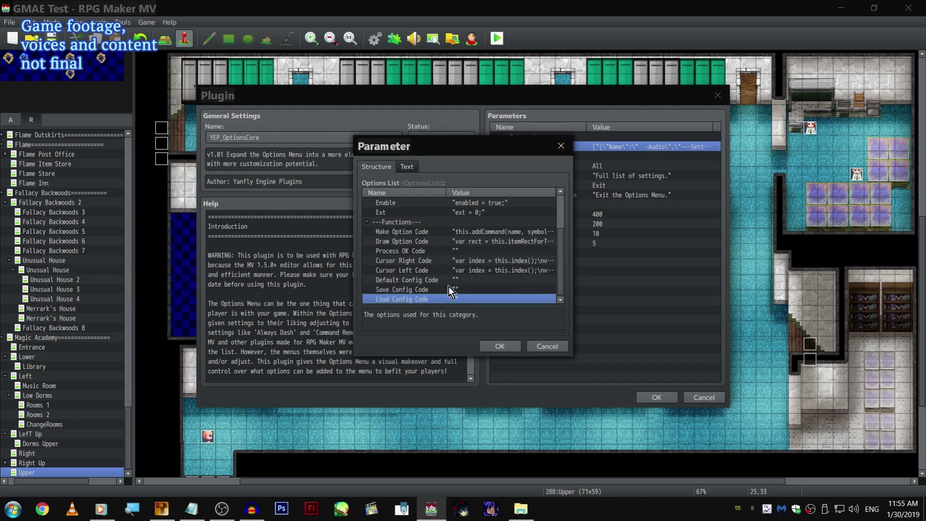
left_click(449, 287)
Step: Cancel out of the options list, the Options Categories and the YEP_OptionsCore plugin settings to return to the map
left_click(550, 347)
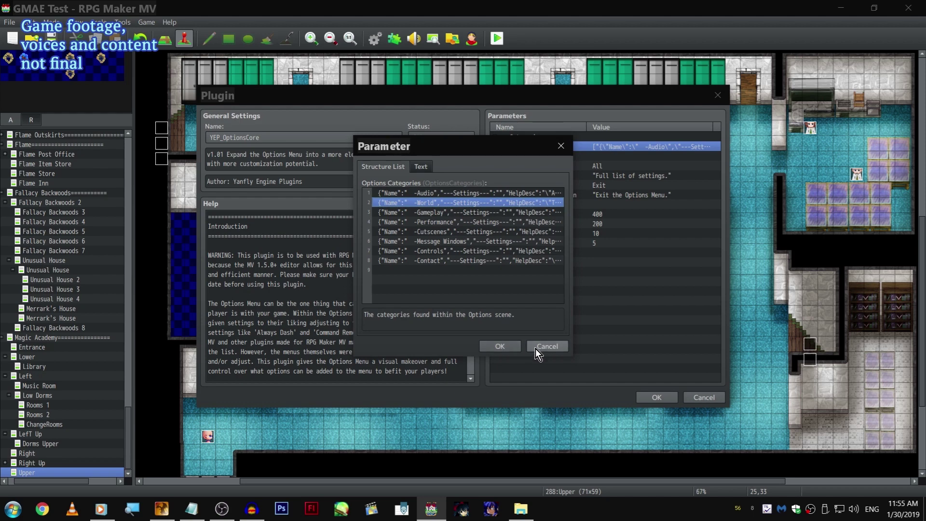
left_click(536, 347)
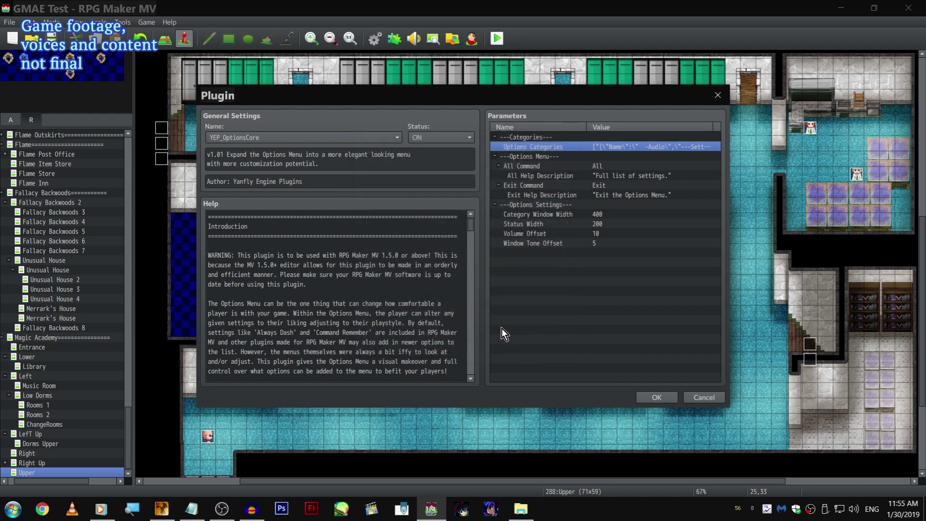
left_click(698, 397)
left_click(587, 389)
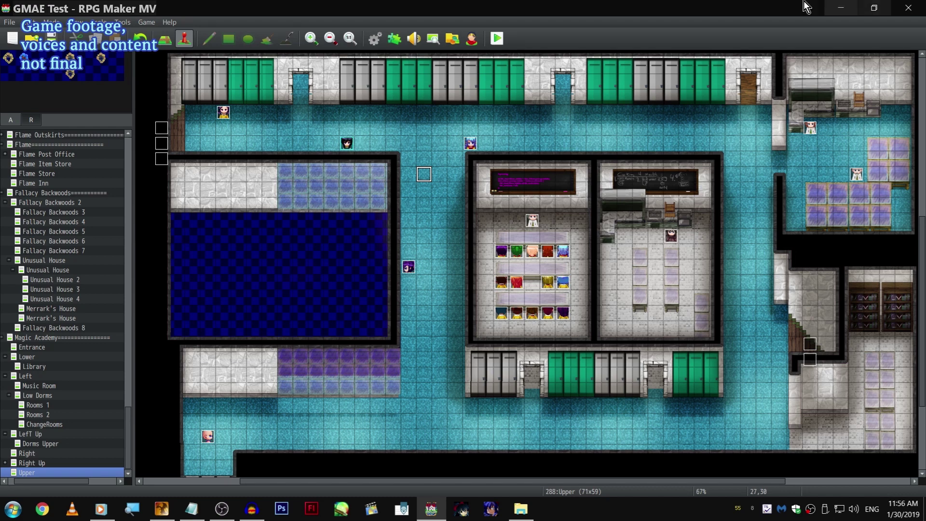
scroll(618, 147, "up", 5)
scroll(581, 159, "up", 1)
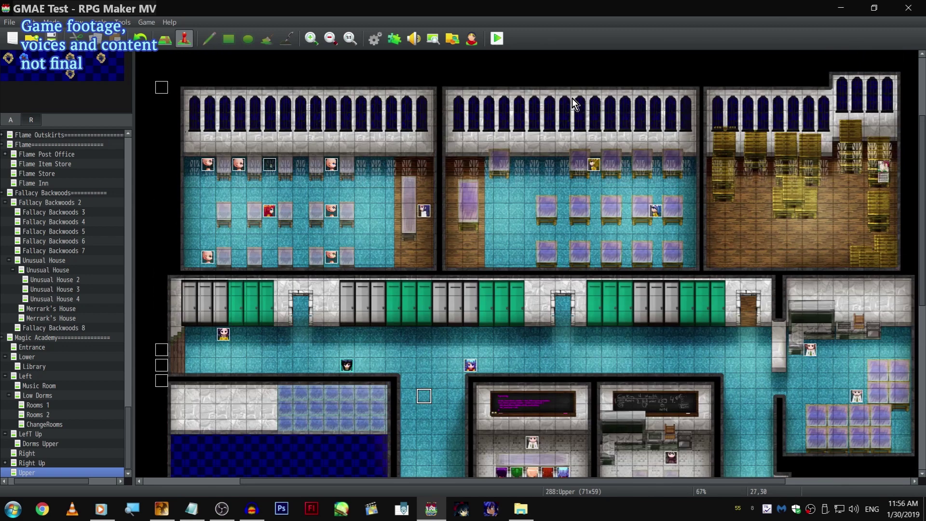
left_click(438, 77)
key("Down")
scroll(544, 207, "down", 4)
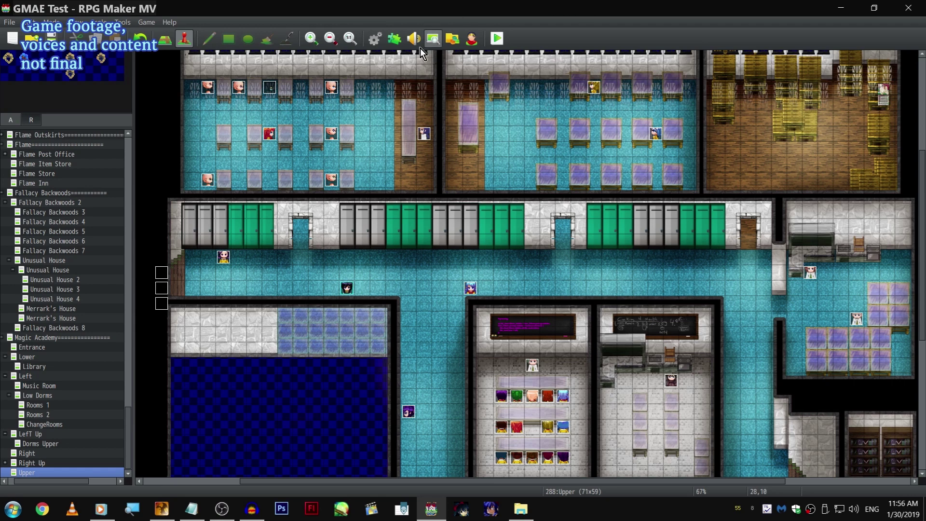
scroll(447, 187, "down", 15)
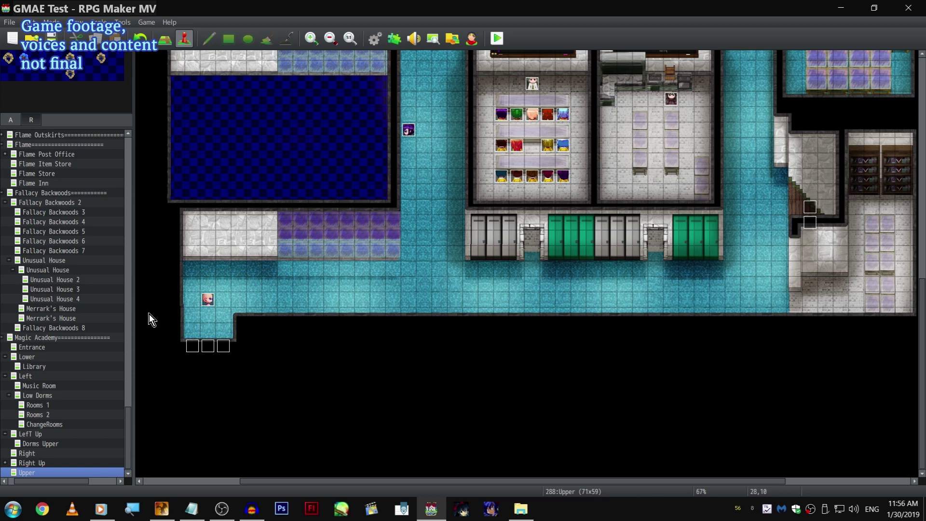
Step: Browse the project's map list from the Magic Academy maps back up to the Merrik maps
scroll(124, 304, "up", 2)
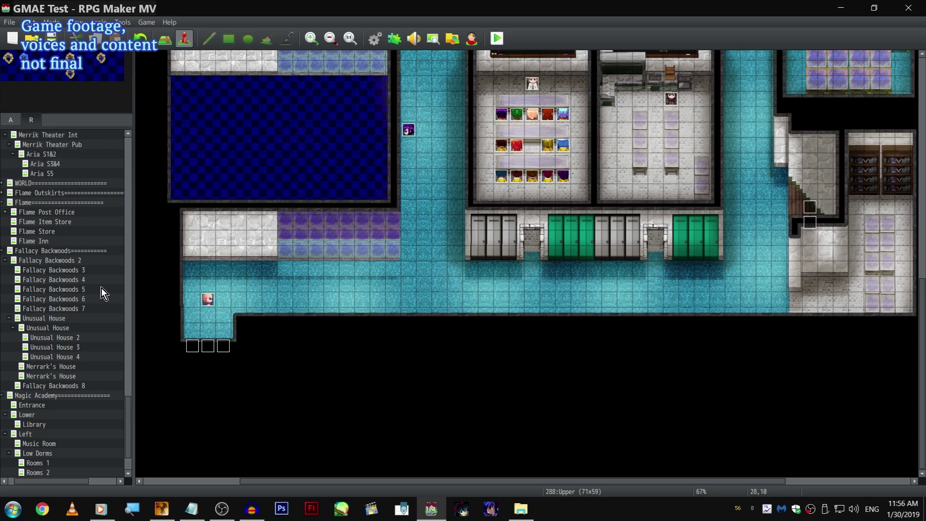
scroll(101, 288, "up", 4)
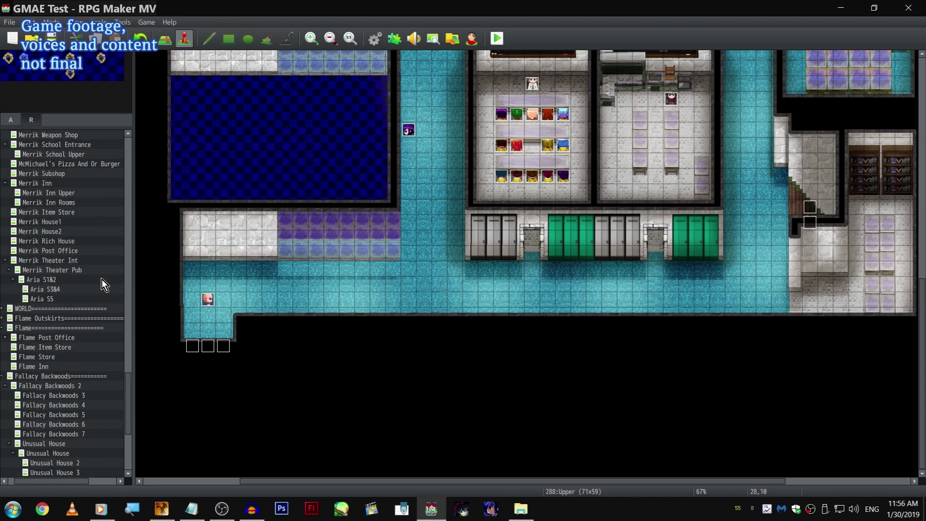